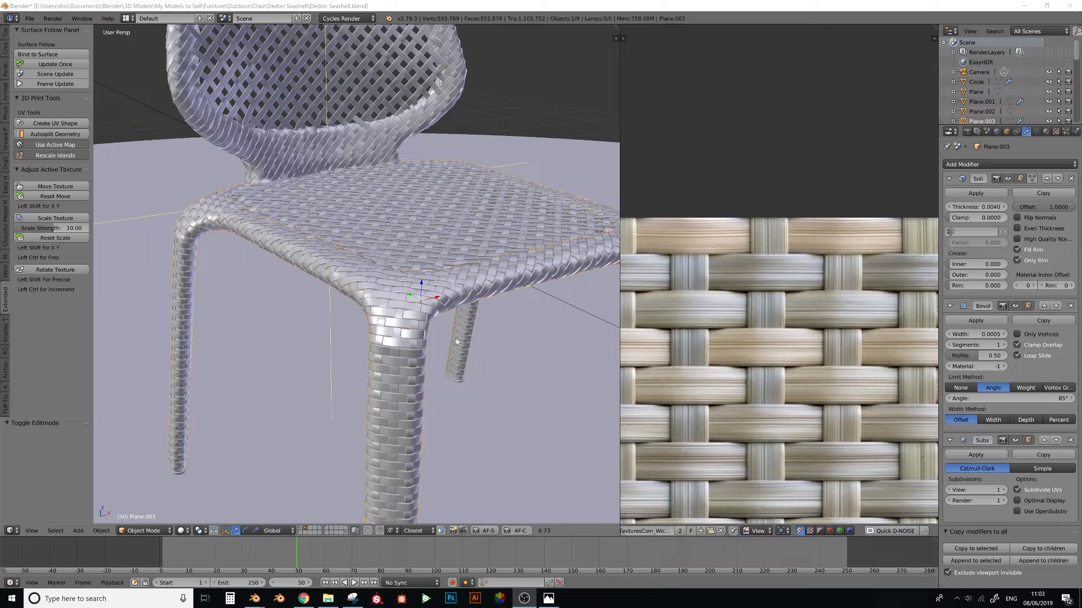
- Examine the woven seat, backrest and legs of the finished chair model from several angles
scroll(457, 341, up, 8)
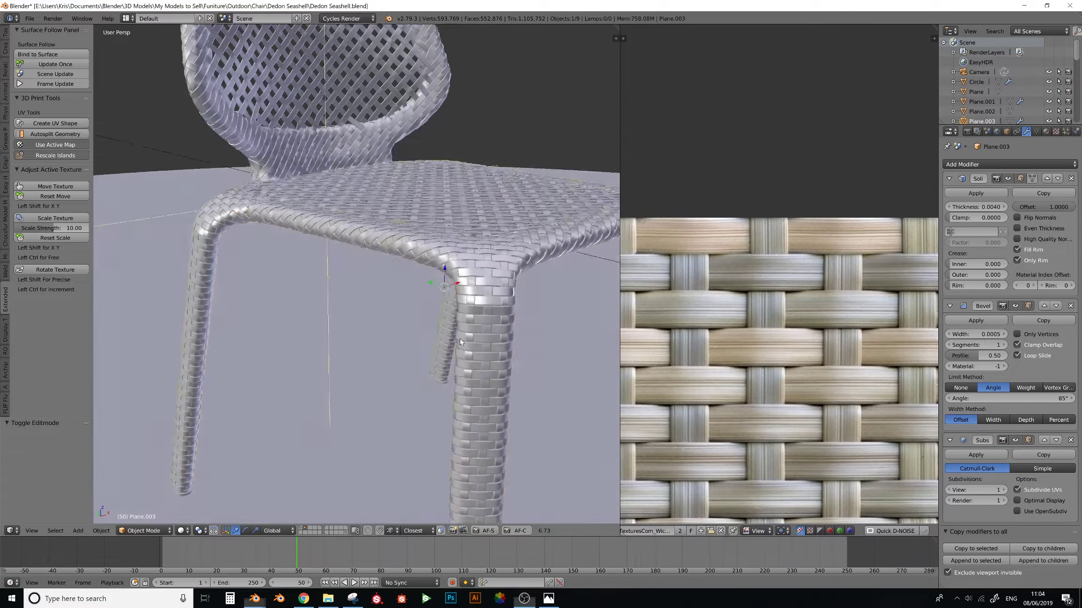
middle_drag(409, 336, 422, 254)
scroll(400, 332, down, 3)
middle_drag(413, 184, 372, 374)
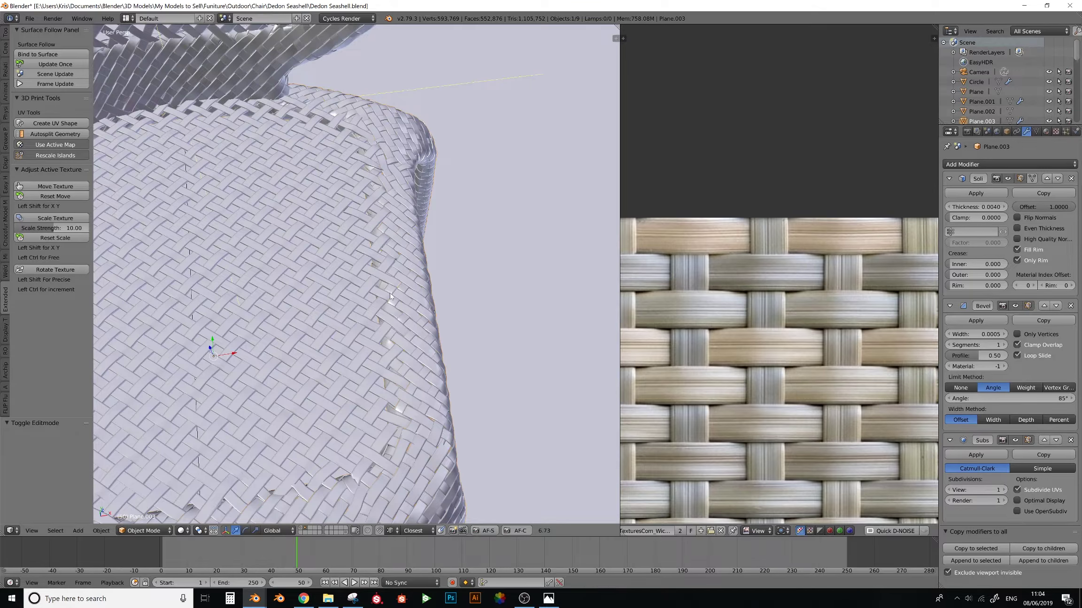
shift+middle_drag(348, 237, 441, 220)
middle_drag(385, 336, 433, 379)
scroll(434, 345, down, 1)
scroll(434, 345, down, 1)
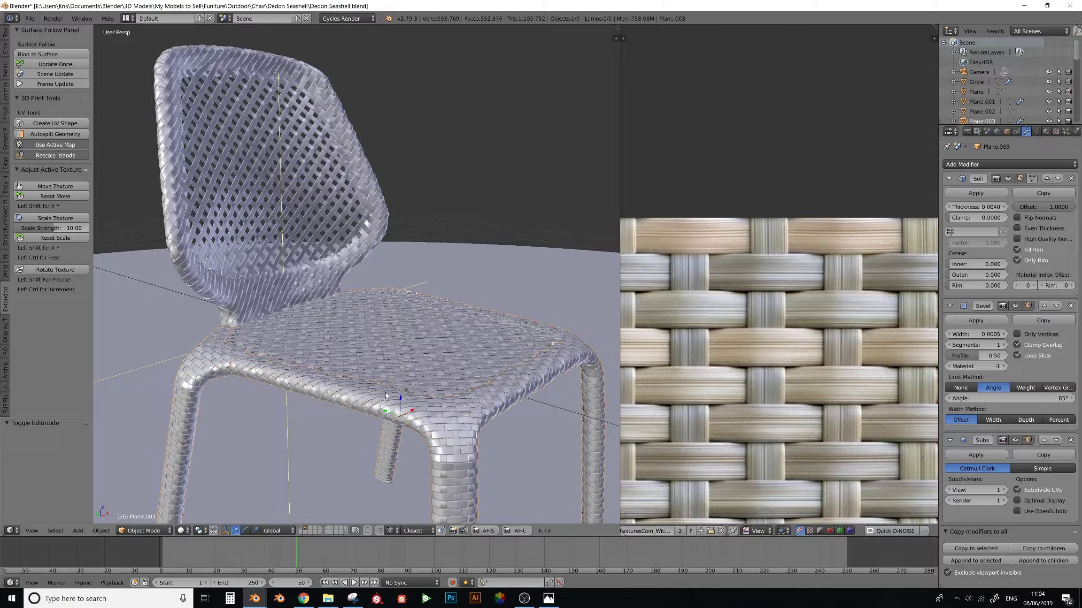
scroll(385, 392, down, 6)
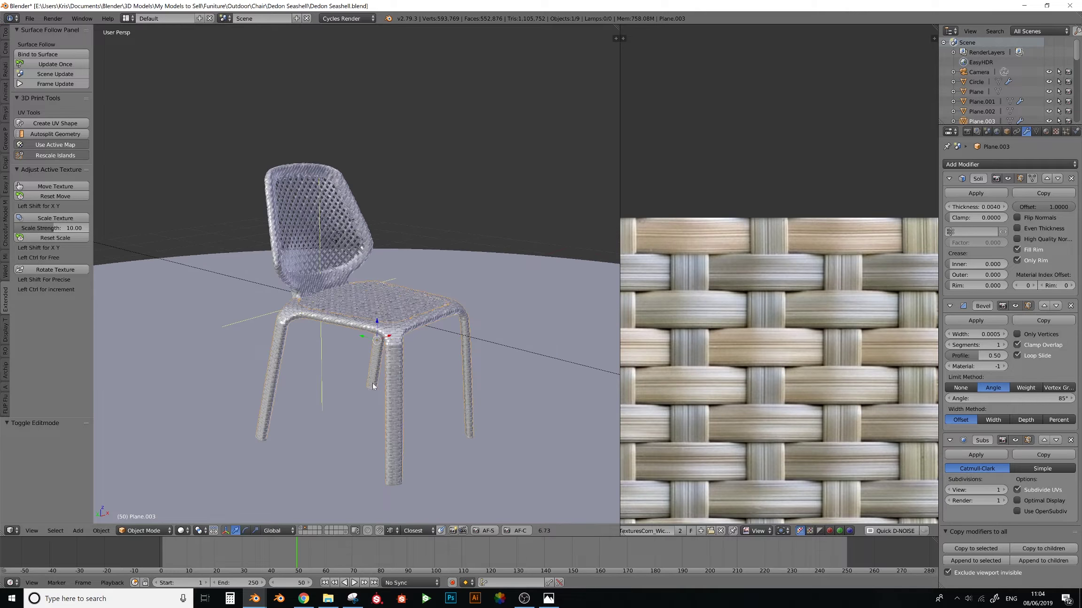
scroll(439, 381, up, 2)
middle_drag(442, 377, 331, 352)
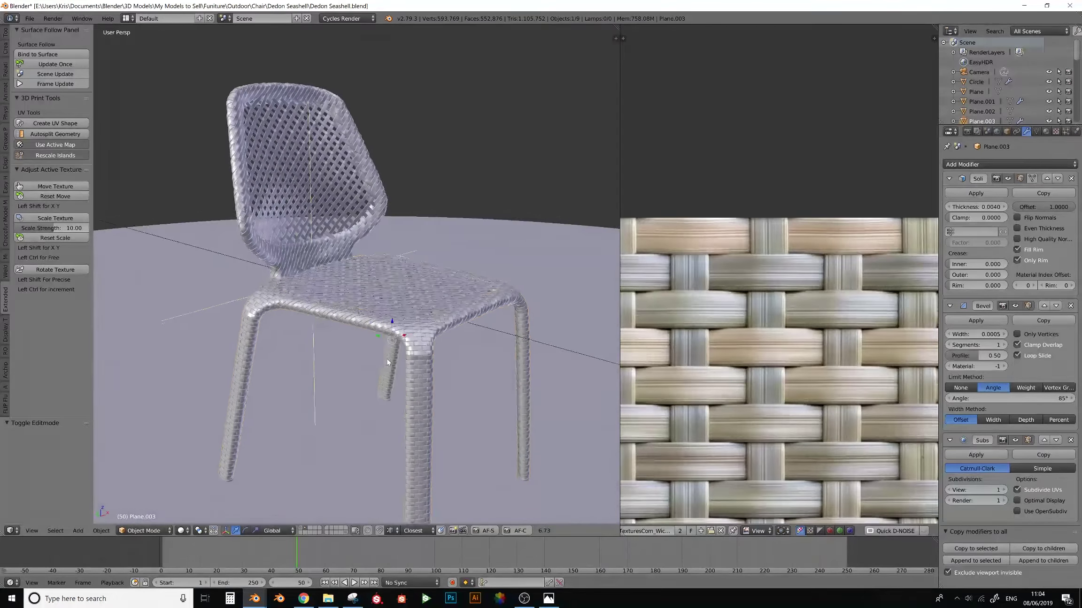
- Switch to the layer with the plain chair frames and merge the image editor area into the 3D viewport
click(301, 528)
middle_drag(355, 309, 368, 428)
scroll(356, 307, down, 4)
middle_drag(463, 228, 360, 252)
scroll(360, 251, up, 2)
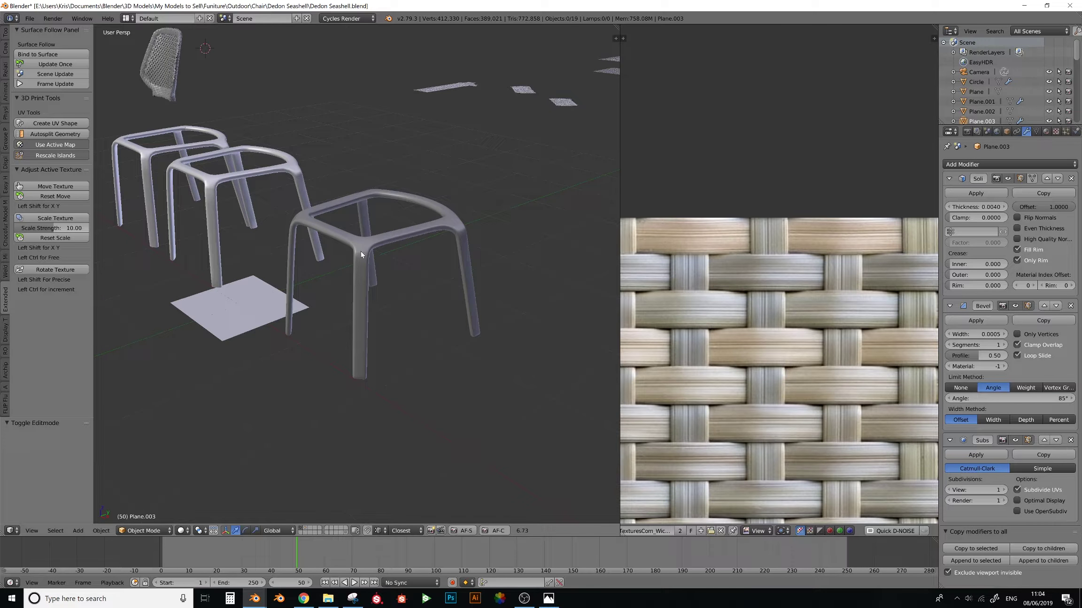
scroll(354, 240, up, 4)
shift+middle_drag(292, 260, 388, 257)
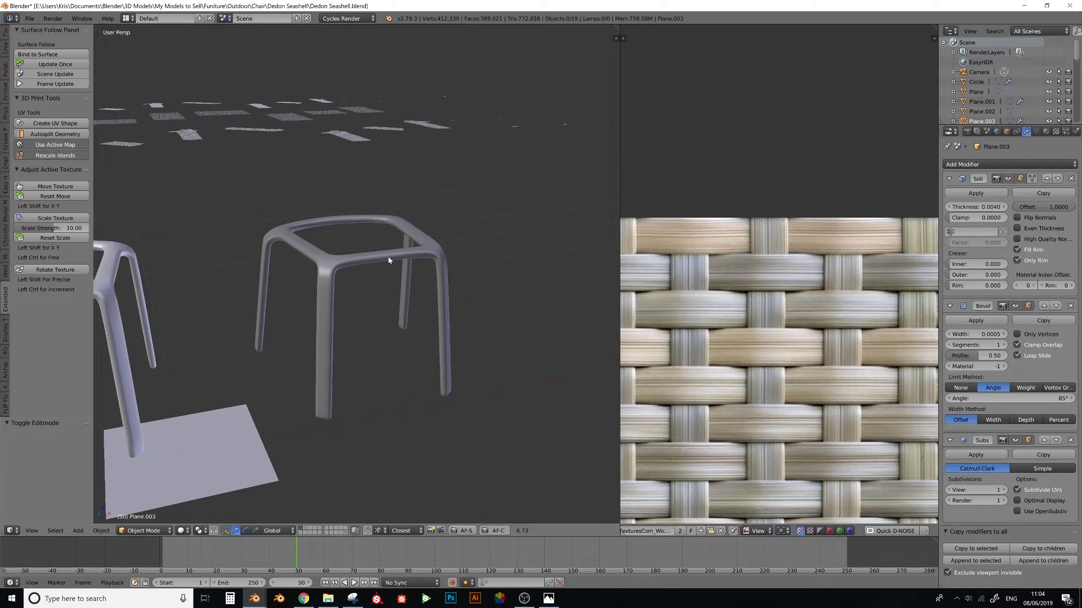
scroll(372, 261, up, 4)
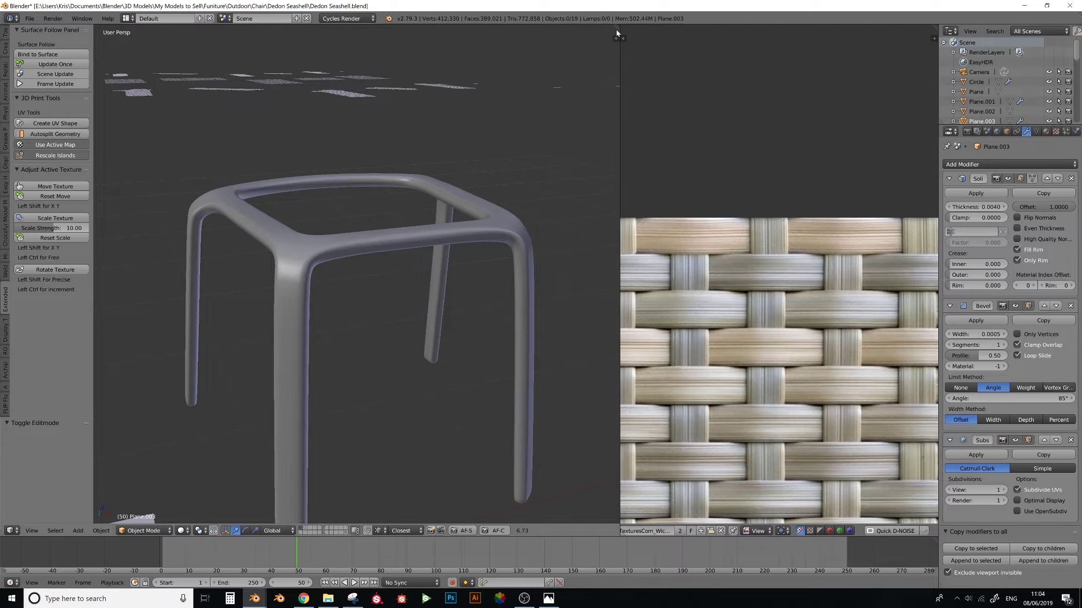
drag(615, 29, 746, 40)
- Select the low-poly chair frame with the Mirror modifier and select its whole mesh in Edit Mode
scroll(632, 221, down, 2)
shift+middle_drag(456, 277, 466, 239)
right_click(486, 227)
key(Tab)
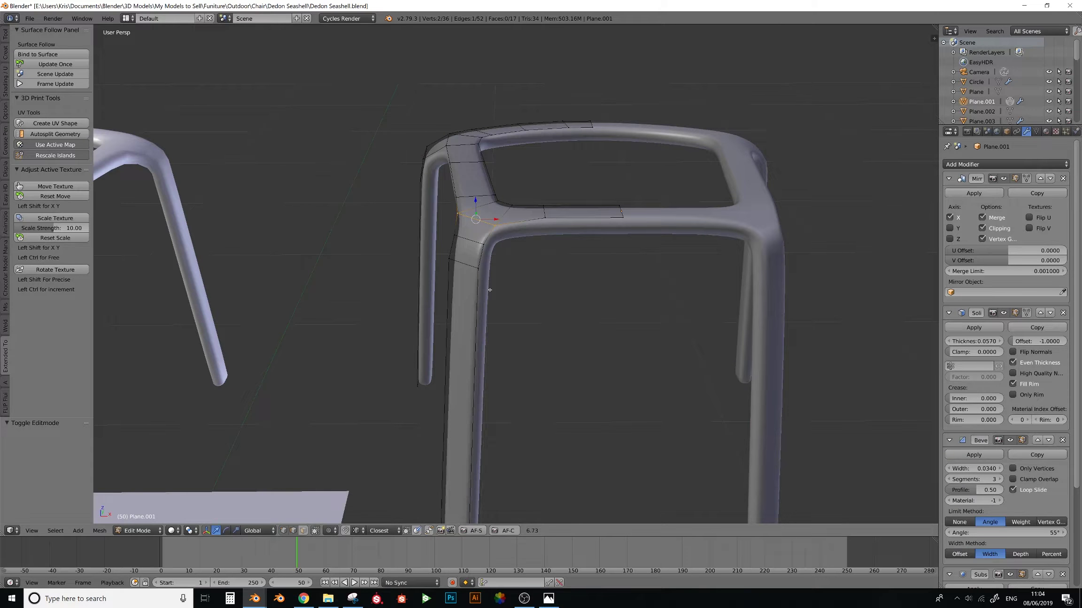
middle_drag(478, 291, 545, 286)
key(a)
key(a)
scroll(497, 295, down, 4)
key(Tab)
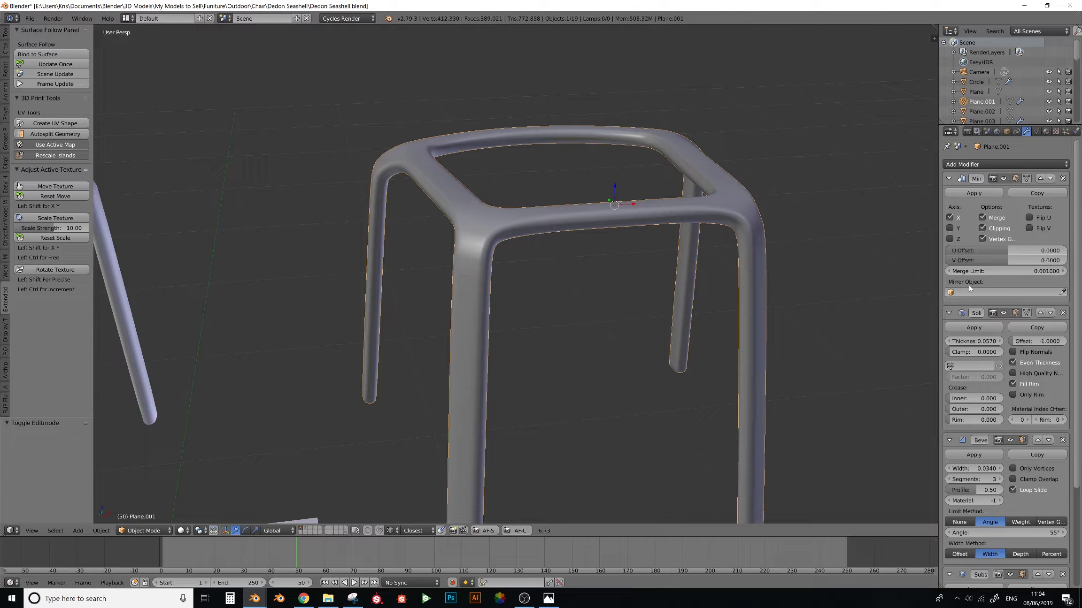
- Examine the low-poly frame's modifiers and its base mesh against the smoothed result from different sides
mouse_move(973, 468)
mouse_down()
mouse_move(953, 468)
mouse_move(973, 469)
mouse_up()
middle_drag(604, 343, 546, 345)
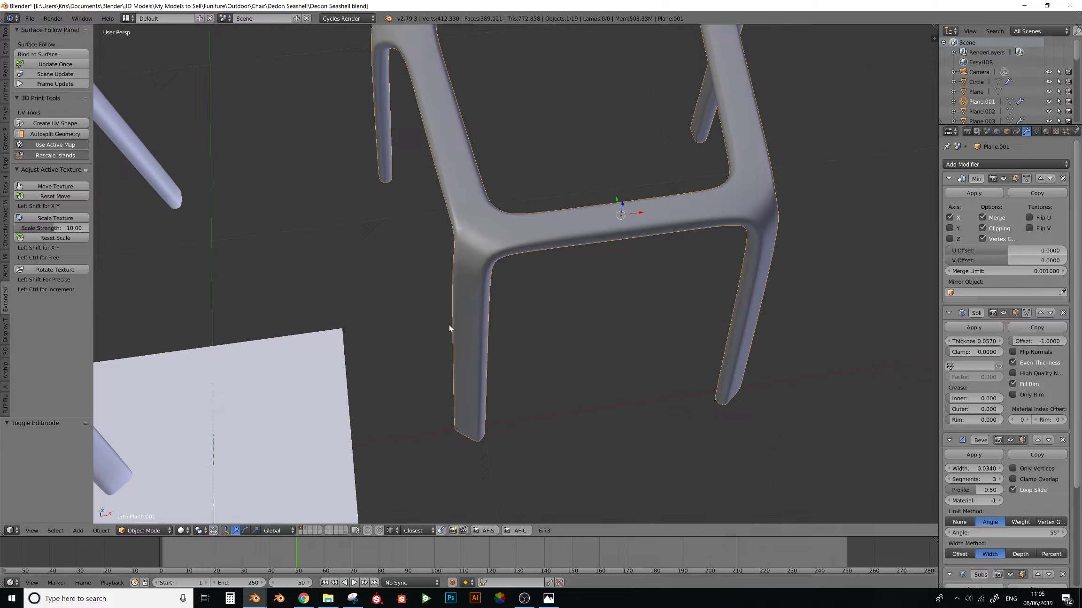
middle_drag(480, 407, 471, 302)
key(Tab)
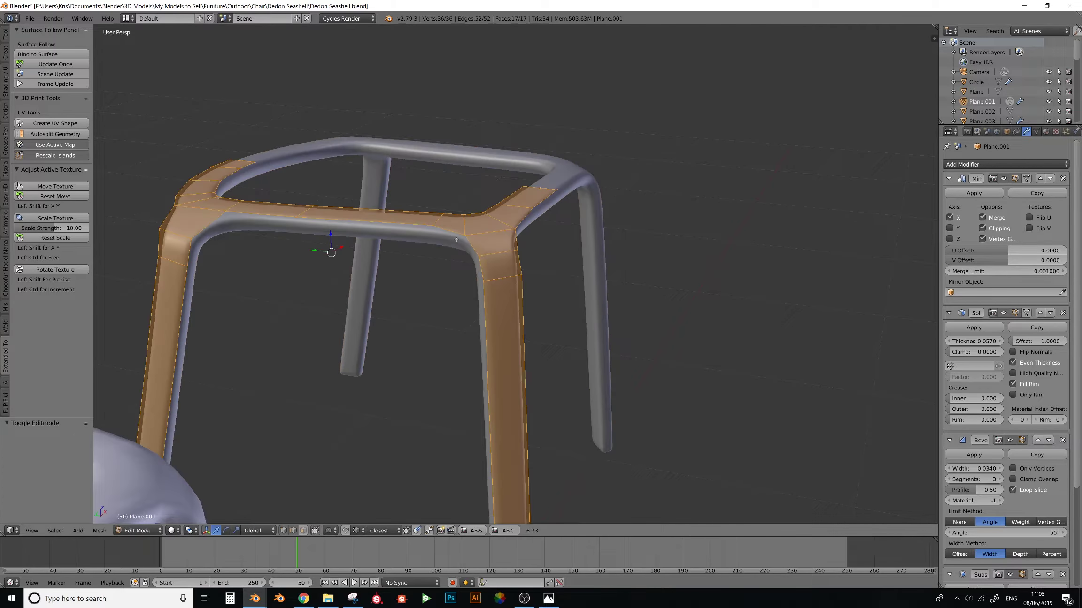
middle_drag(455, 240, 538, 304)
key(Tab)
key(Tab)
scroll(426, 284, down, 3)
key(Tab)
scroll(371, 247, up, 3)
scroll(496, 303, down, 3)
scroll(505, 290, up, 3)
- Select the neighbouring dense chair frame without modifiers and inspect its mesh and seams in Edit Mode
right_click(505, 290)
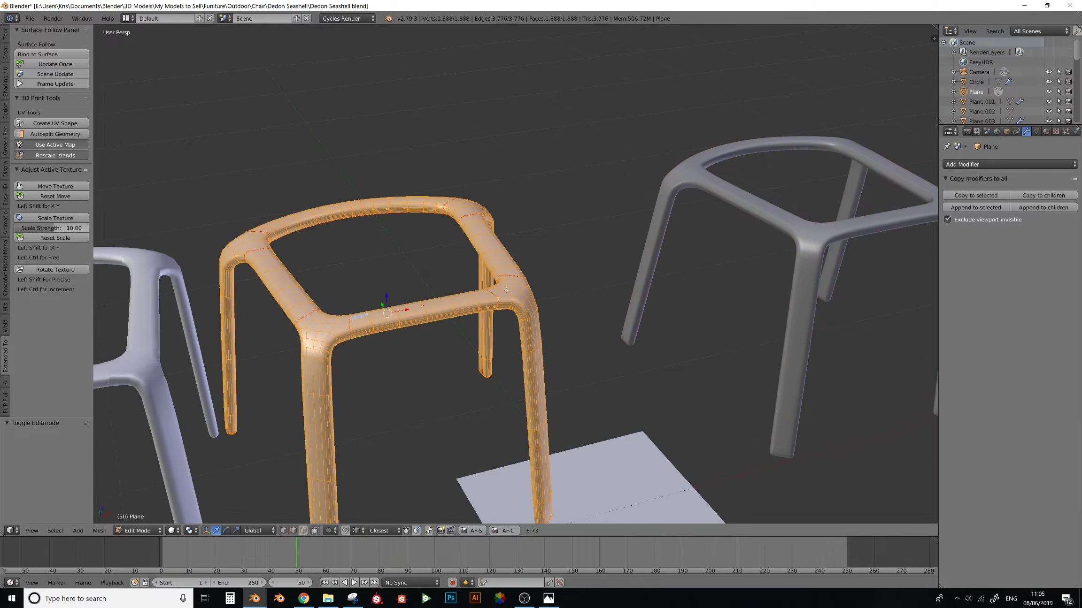
scroll(532, 268, up, 3)
middle_drag(425, 244, 517, 195)
key(Tab)
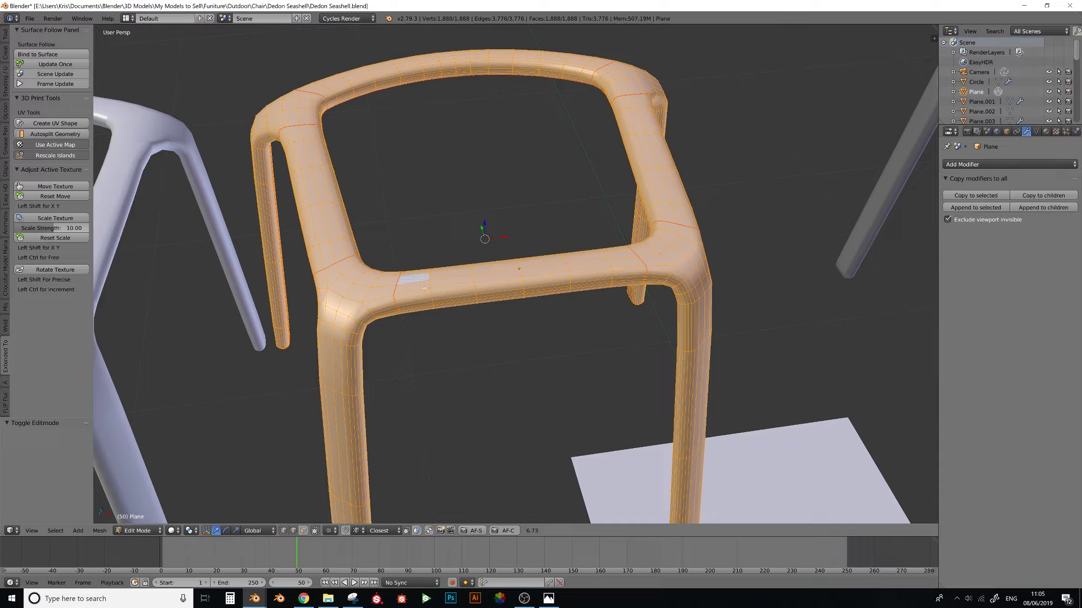
key(Tab)
- Isolate the dense chair frame in local view and set the viewport shading to Texture
key(KP_Divide)
scroll(468, 280, up, 4)
scroll(468, 280, down, 3)
middle_drag(469, 280, 476, 264)
click(180, 531)
click(207, 487)
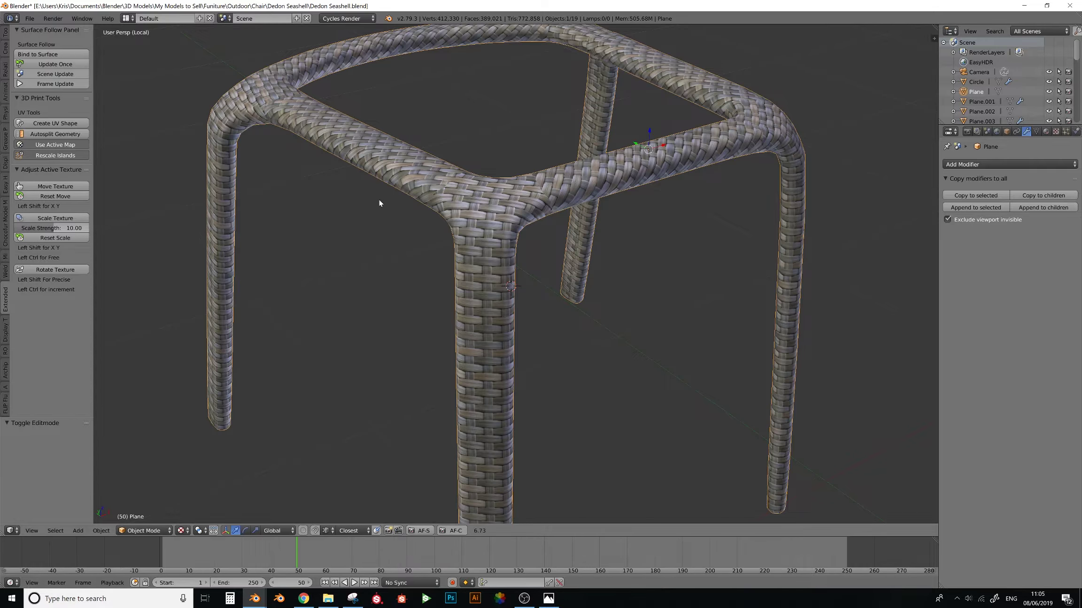
- Examine how the wicker texture runs across the frame's corners, rails and seams, with and without the mesh wires
middle_drag(380, 202, 470, 234)
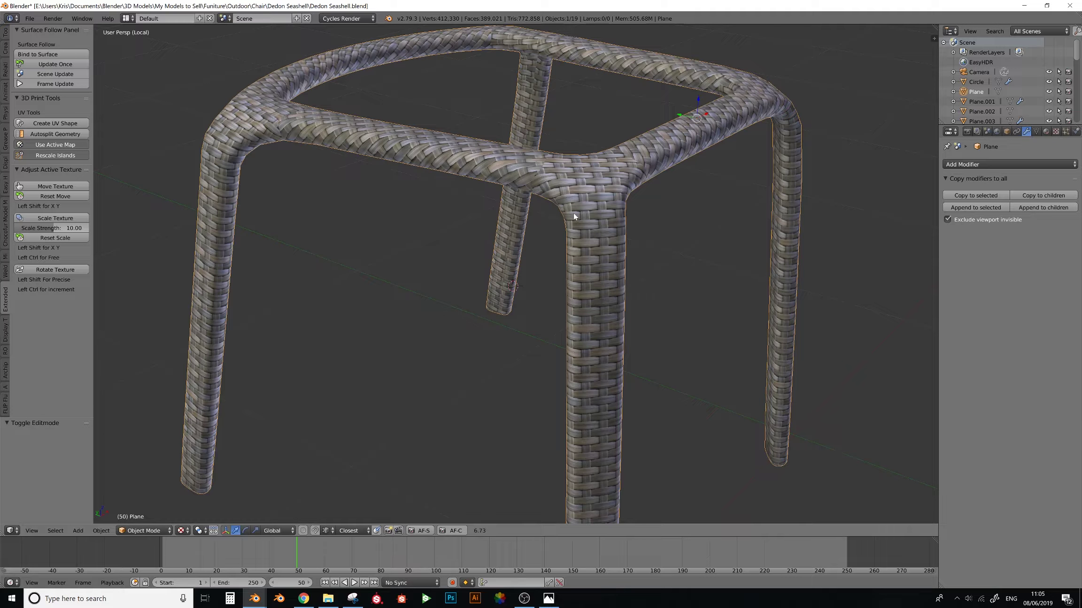
middle_drag(573, 216, 556, 239)
middle_drag(552, 283, 519, 294)
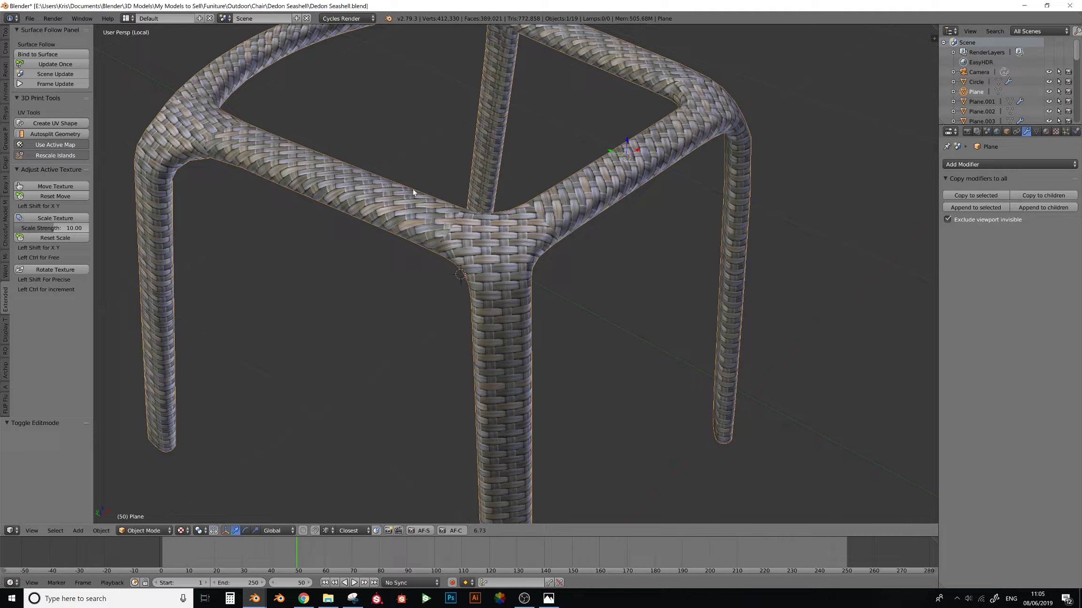
middle_drag(408, 208, 384, 181)
middle_drag(408, 89, 390, 113)
key(Tab)
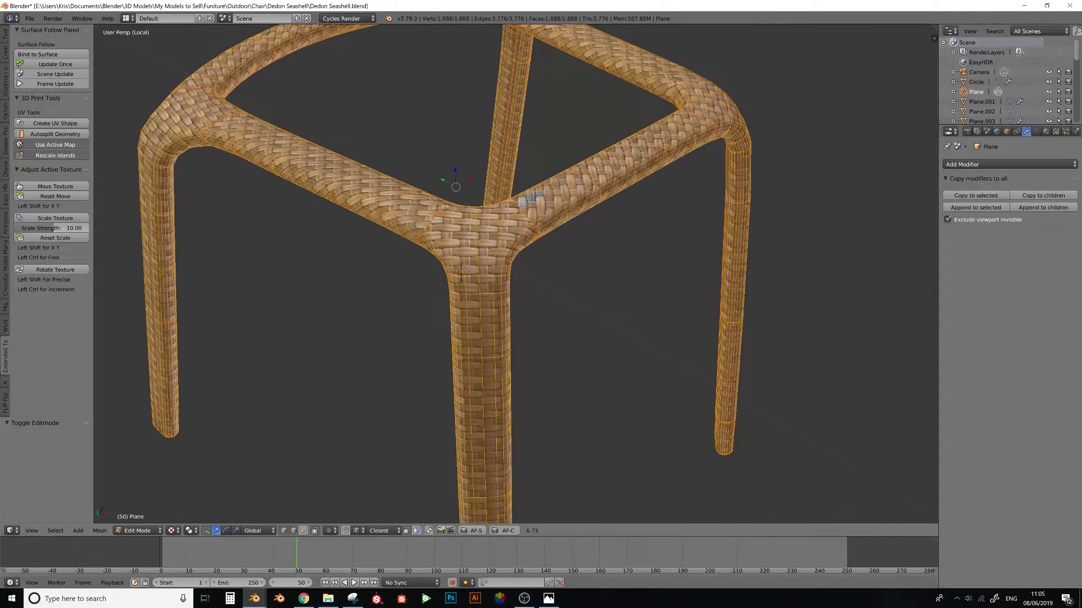
middle_drag(504, 195, 404, 258)
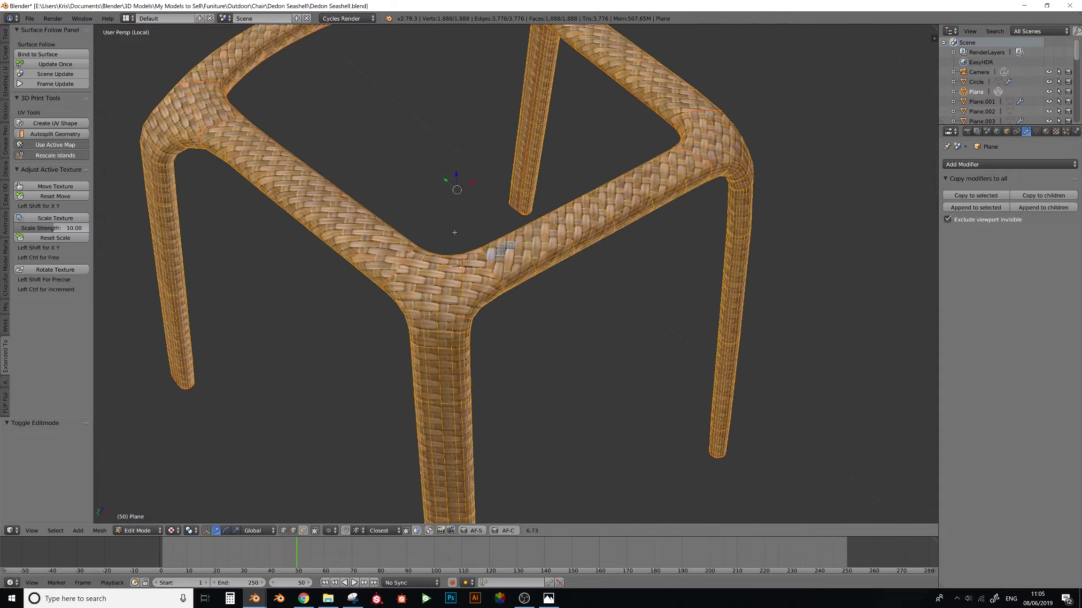
key(Tab)
middle_drag(540, 270, 499, 276)
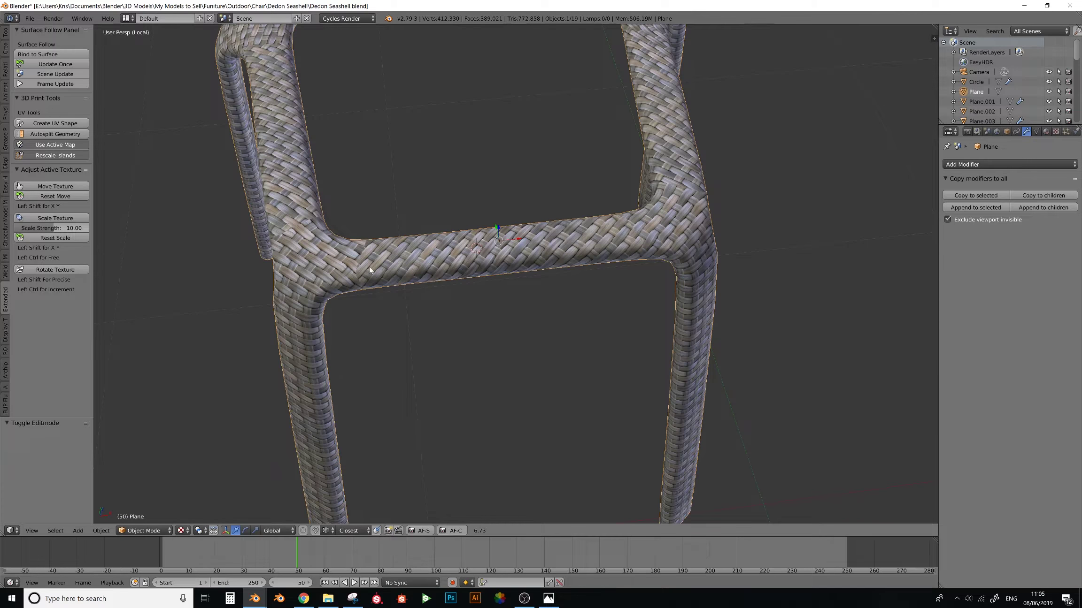
middle_drag(369, 270, 418, 261)
key(Tab)
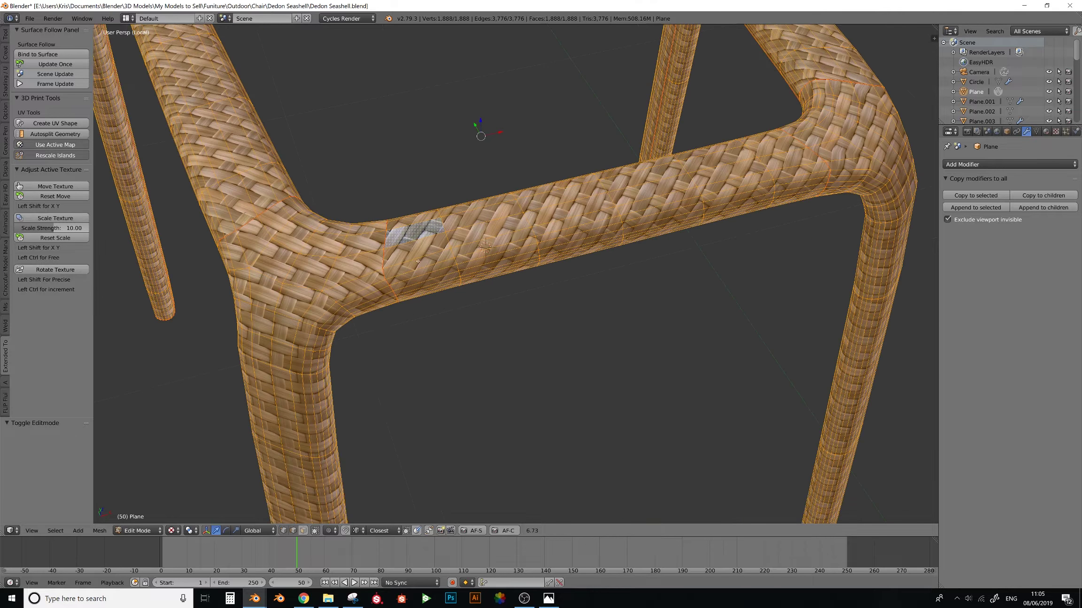
key(Tab)
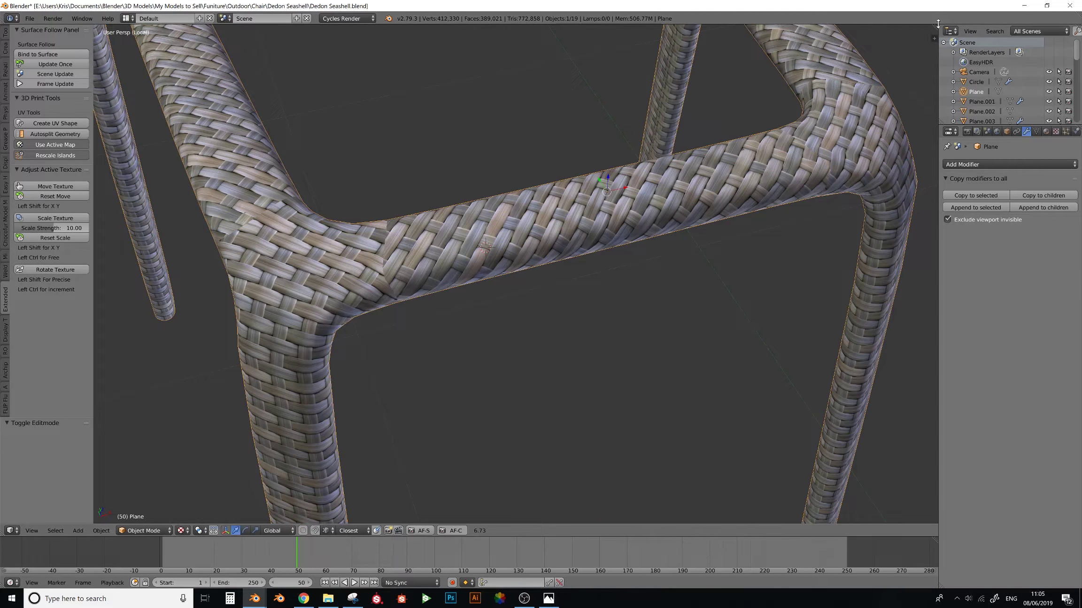
- Split the 3D viewport vertically, make the new area a UV/Image Editor and widen it
drag(936, 27, 654, 84)
click(664, 530)
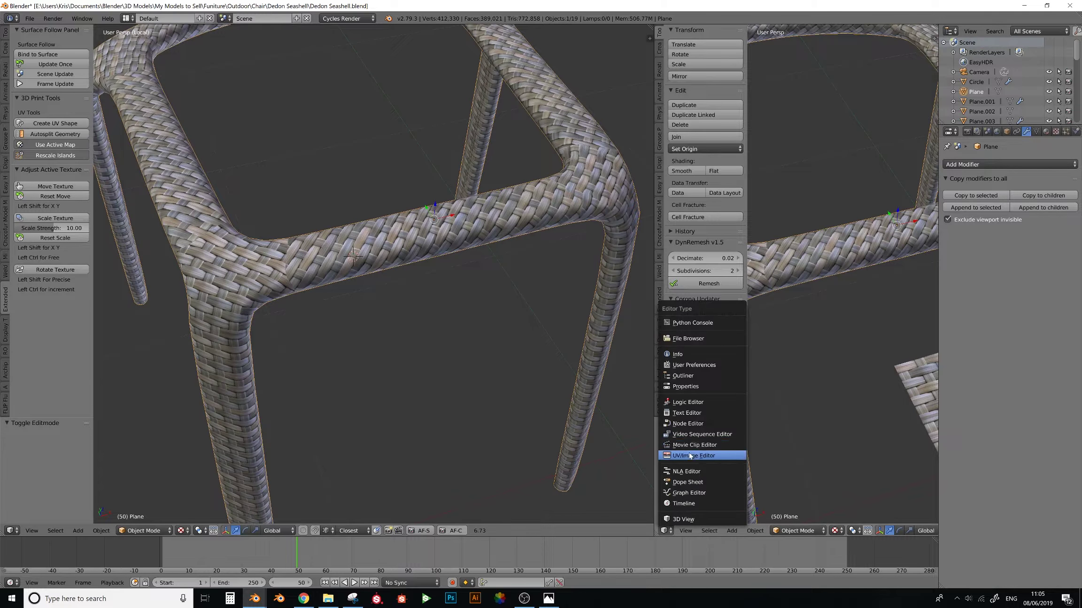
click(691, 452)
drag(654, 357, 559, 353)
- Display the TexturesCom_Wicker0014_1_seamless image in the UV/Image Editor
key(space)
text(wea)
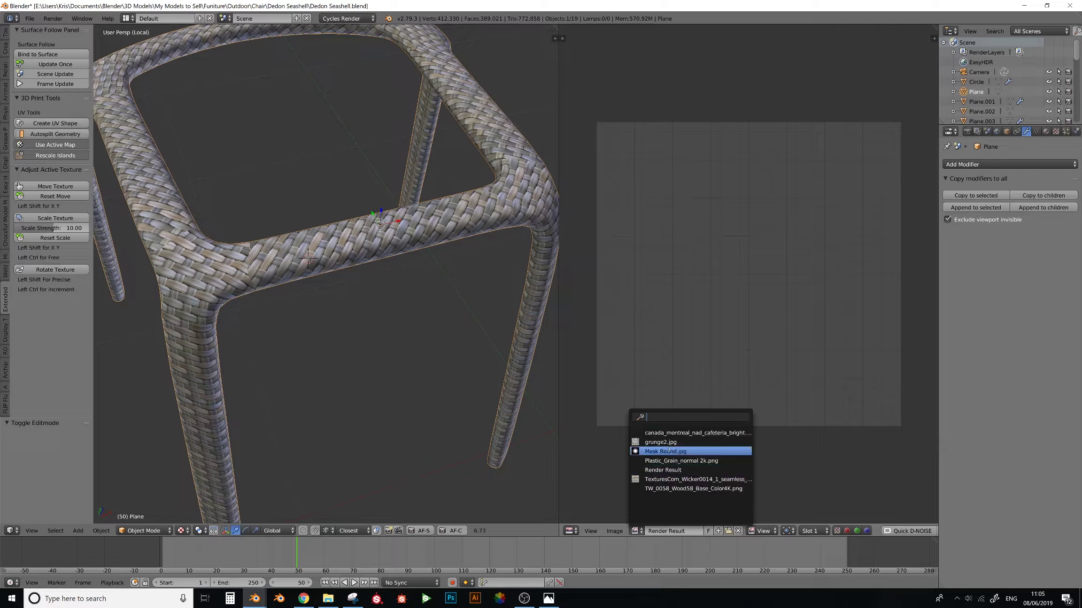
click(690, 474)
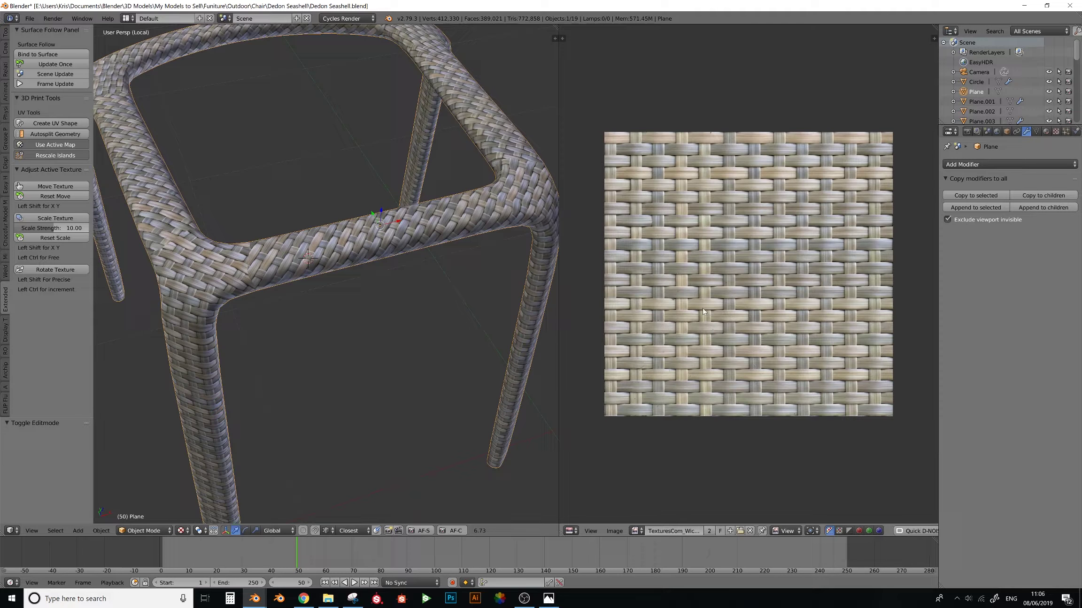
scroll(741, 266, up, 1)
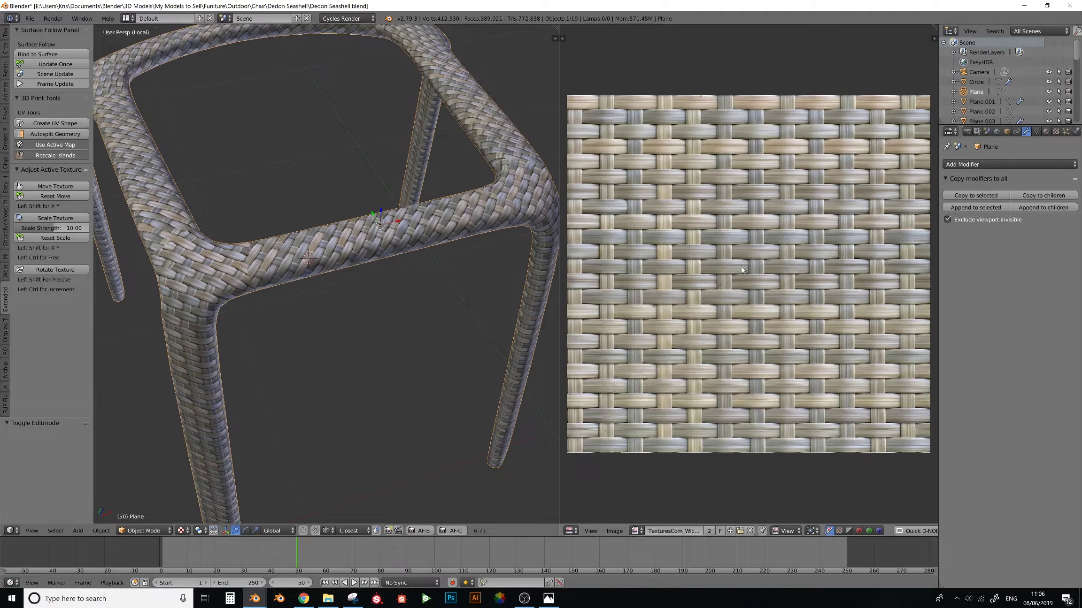
- In Edit Mode, clear the selection and select the linked faces of the front rail, delimited by Seam
middle_drag(268, 281, 305, 285)
scroll(305, 285, up, 3)
key(Tab)
middle_drag(371, 283, 346, 287)
key(a)
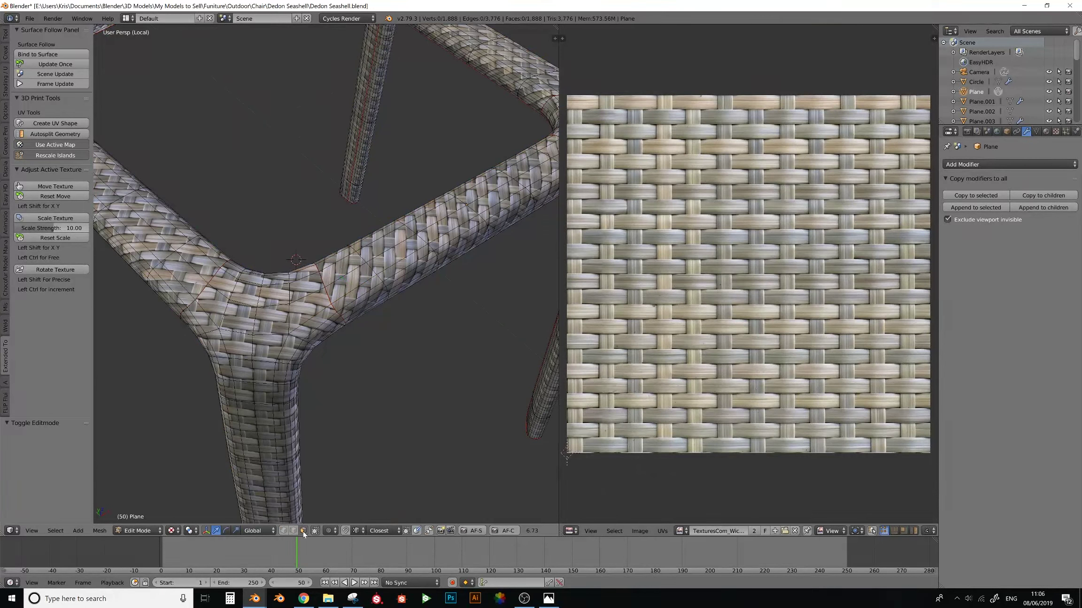
key(ctrl+l)
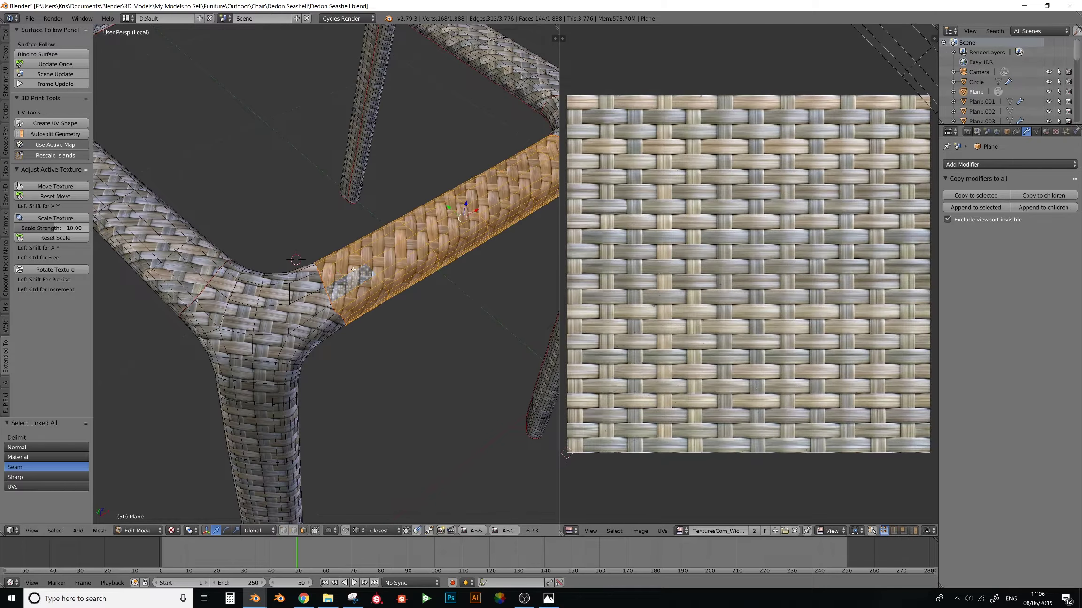
- Enable proportional editing and shift the corner end of the rail's UV island by about 0.006, -0.061 to line the weave up at the seam
scroll(711, 174, down, 3)
middle_drag(711, 171, 691, 229)
middle_drag(688, 135, 691, 254)
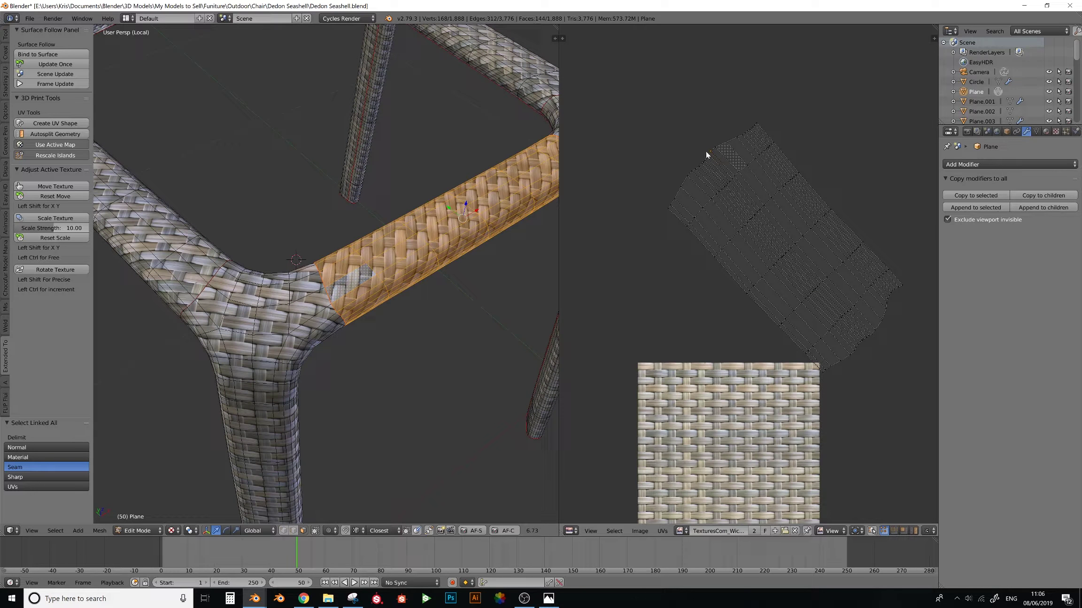
key(o)
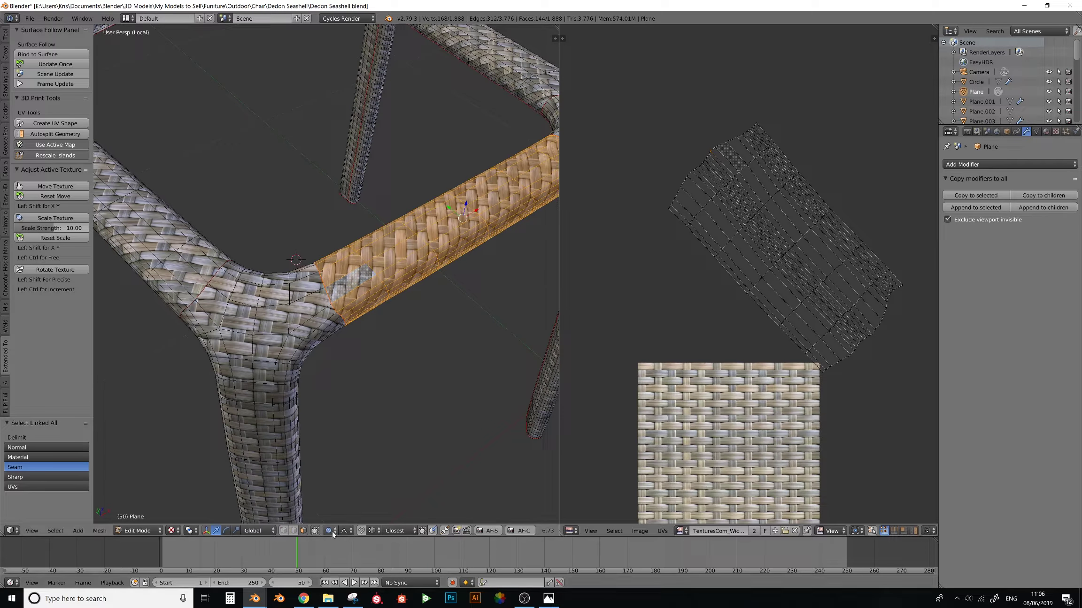
key(g)
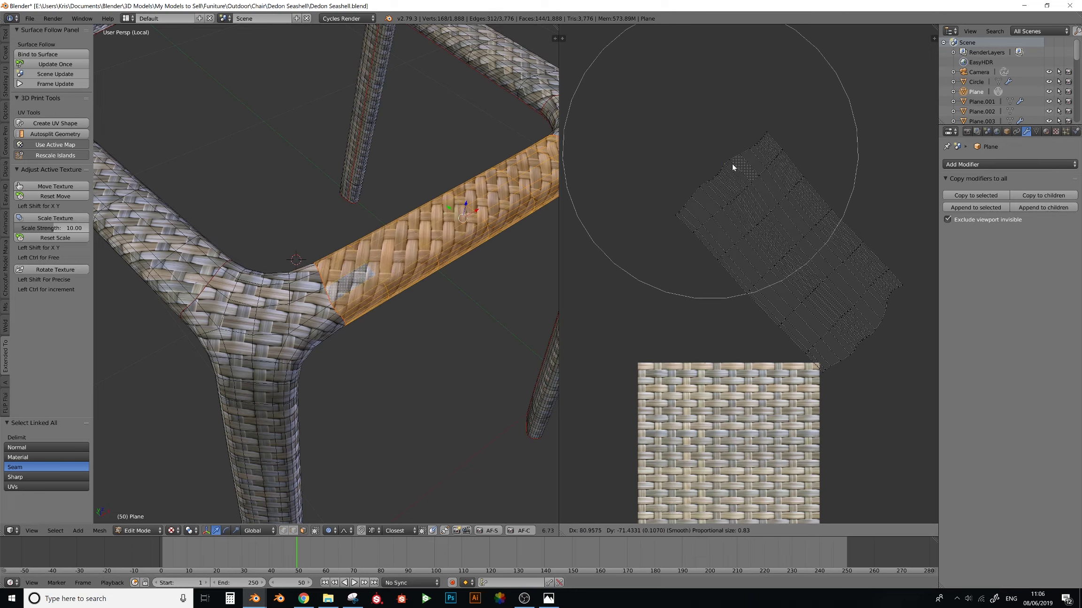
right_click(734, 164)
scroll(294, 297, up, 1)
key(g)
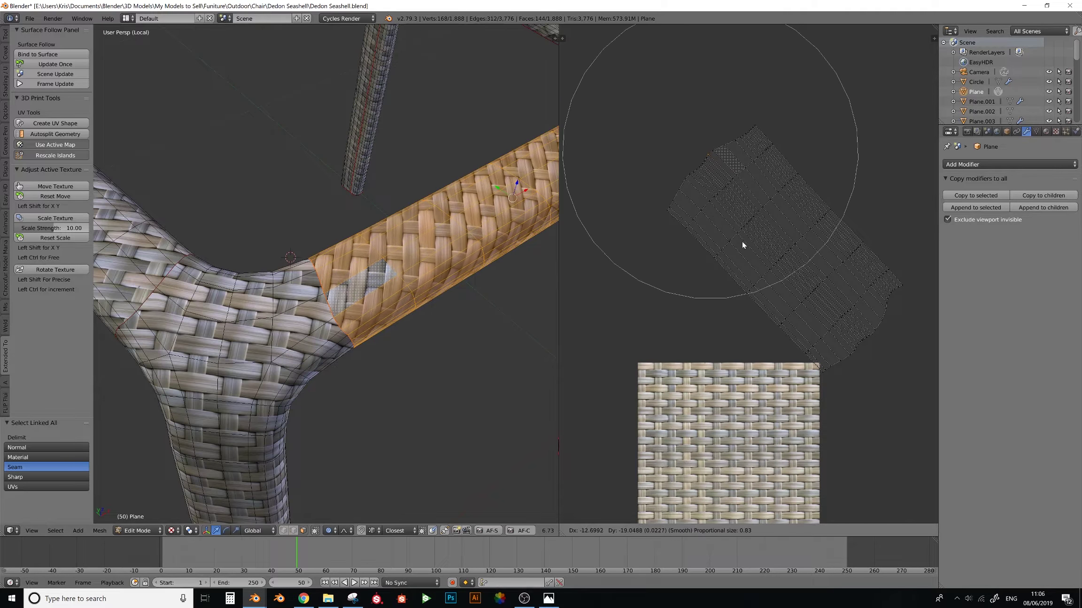
click(775, 319)
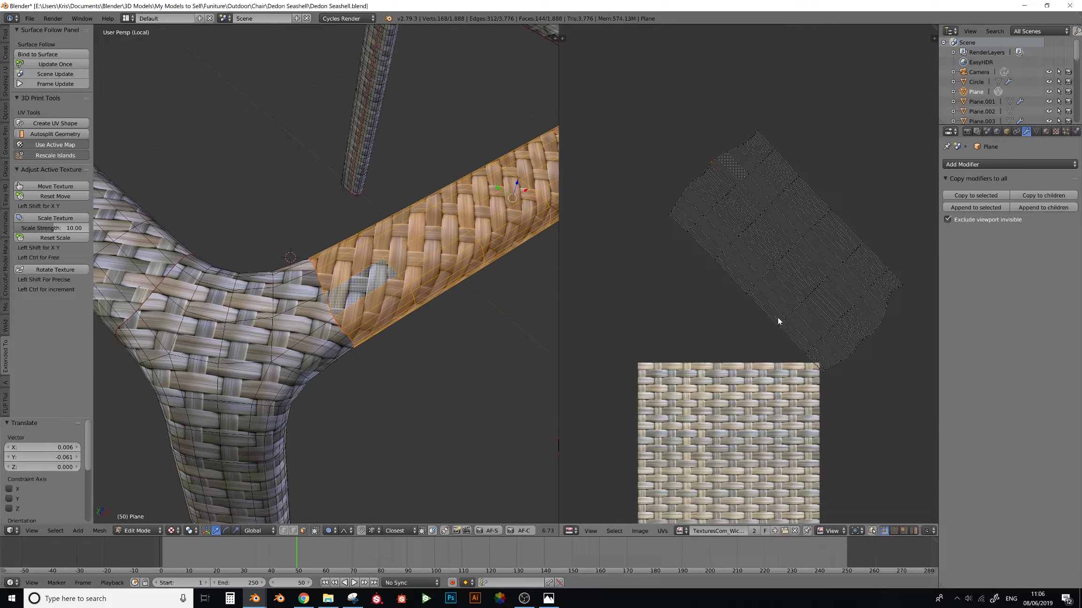
key(Tab)
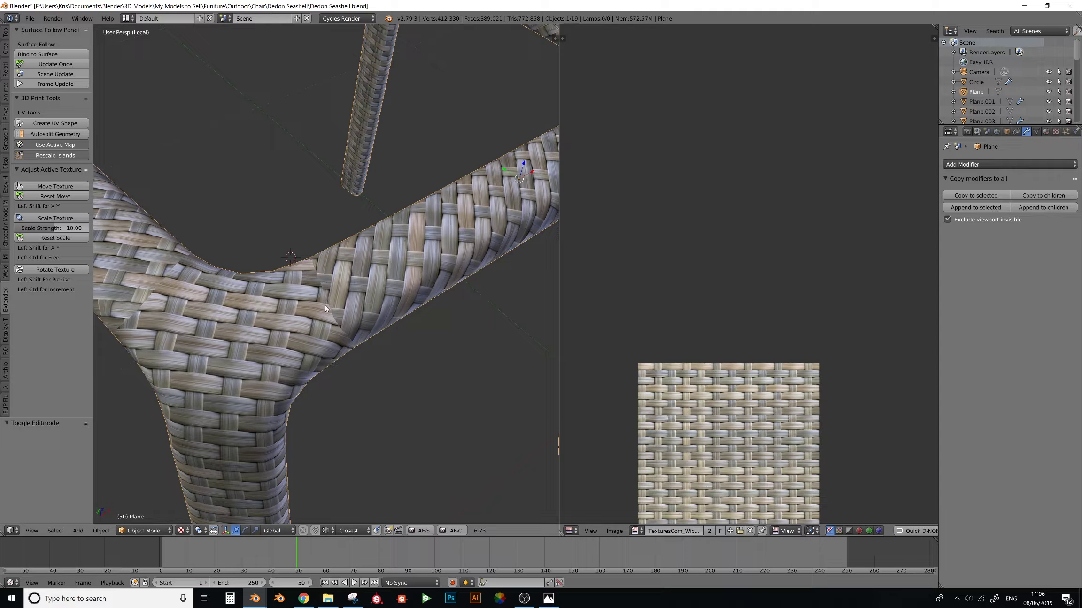
scroll(320, 288, down, 10)
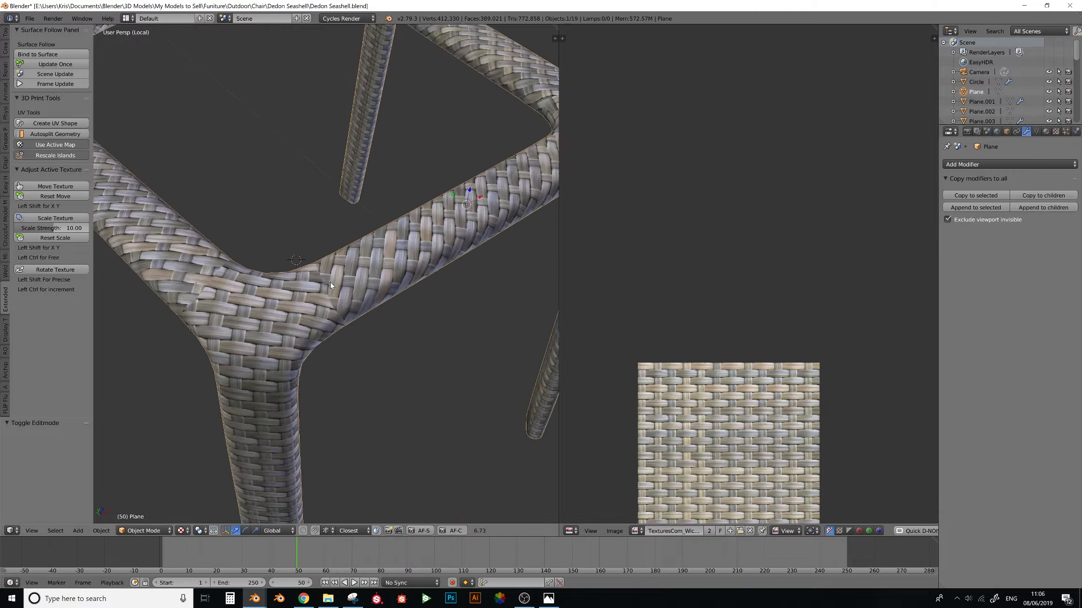
- Examine how the wicker weave lines up across the frame's corners, rails and legs
middle_drag(333, 280, 327, 279)
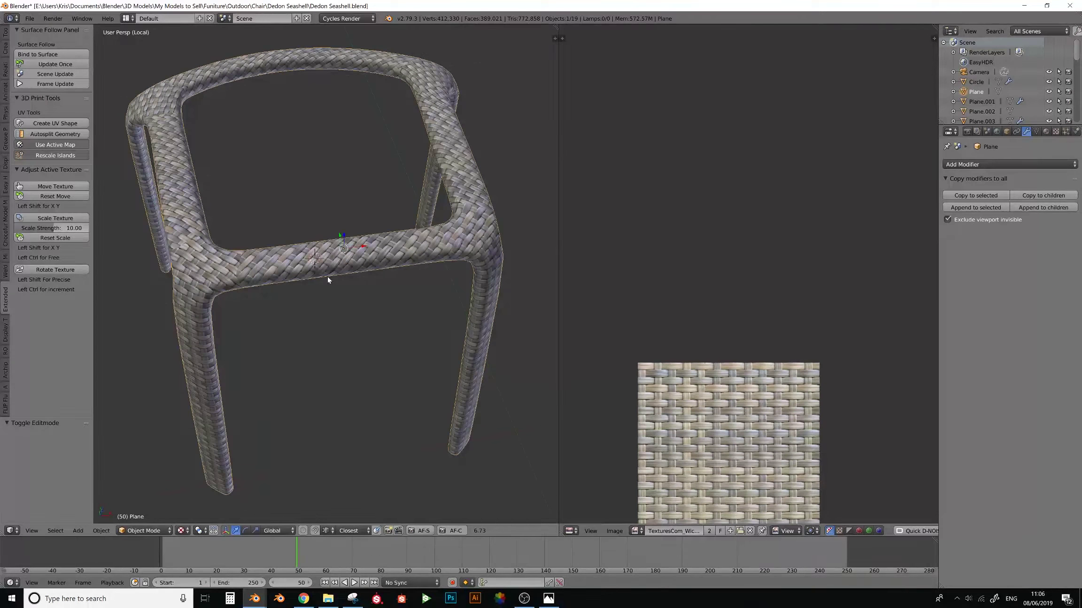
scroll(402, 313, up, 5)
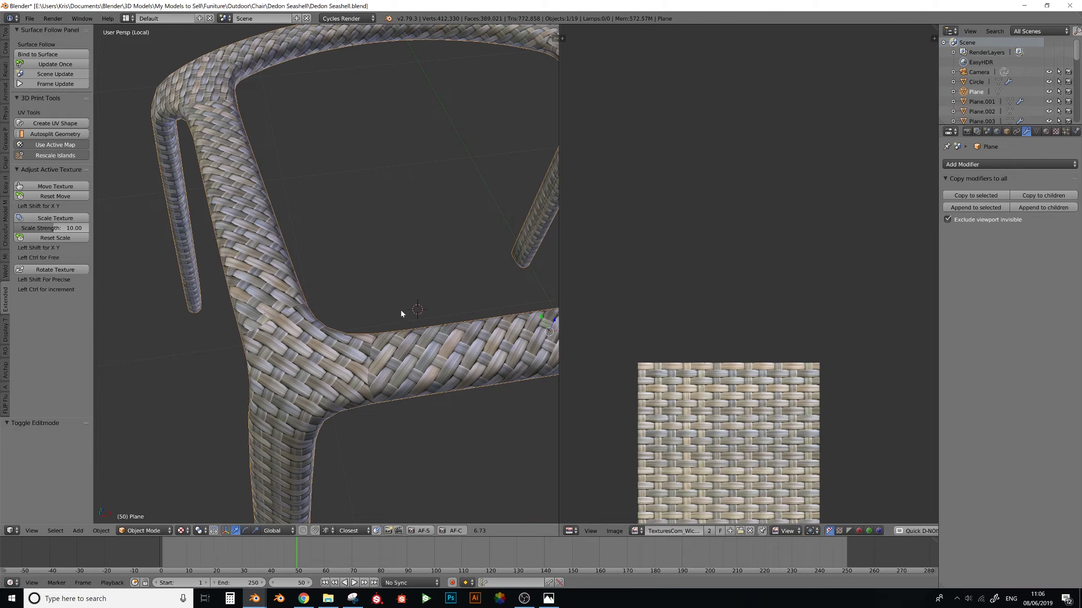
middle_drag(401, 314, 378, 264)
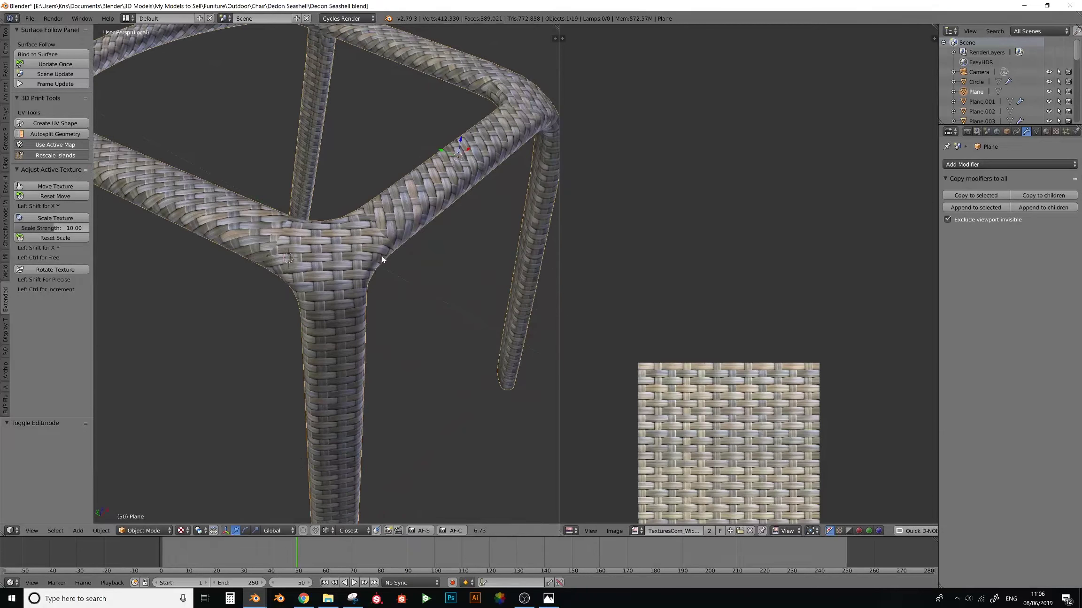
middle_drag(261, 187, 230, 184)
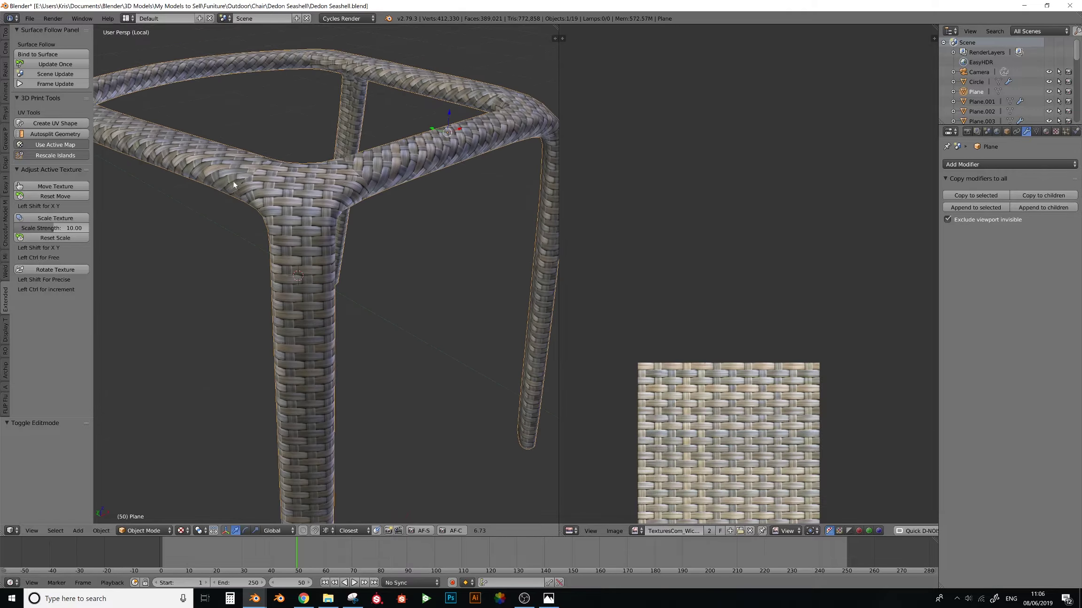
scroll(293, 214, down, 4)
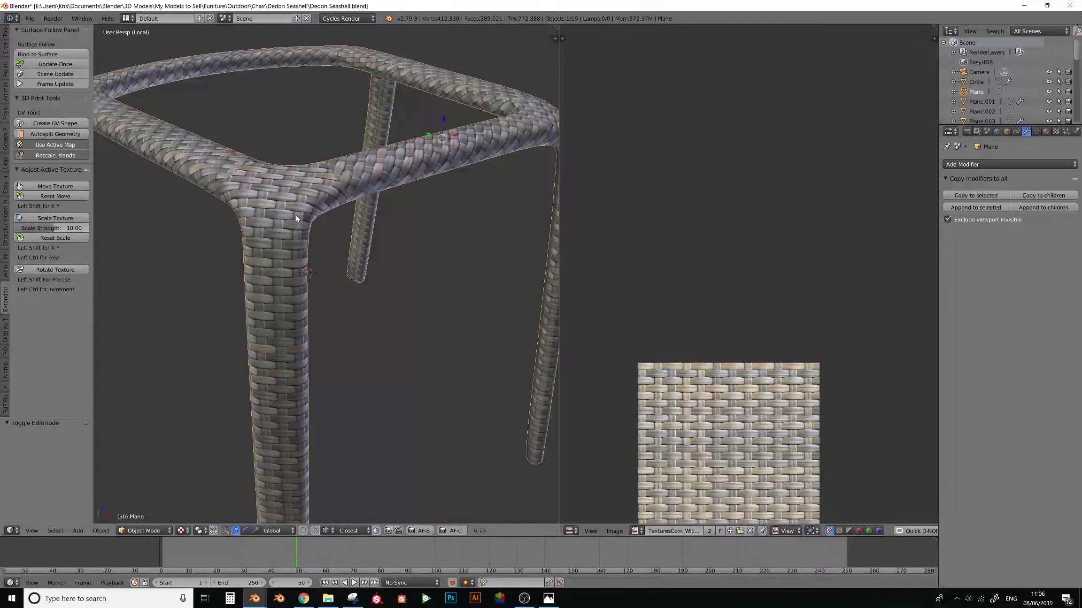
scroll(296, 215, up, 7)
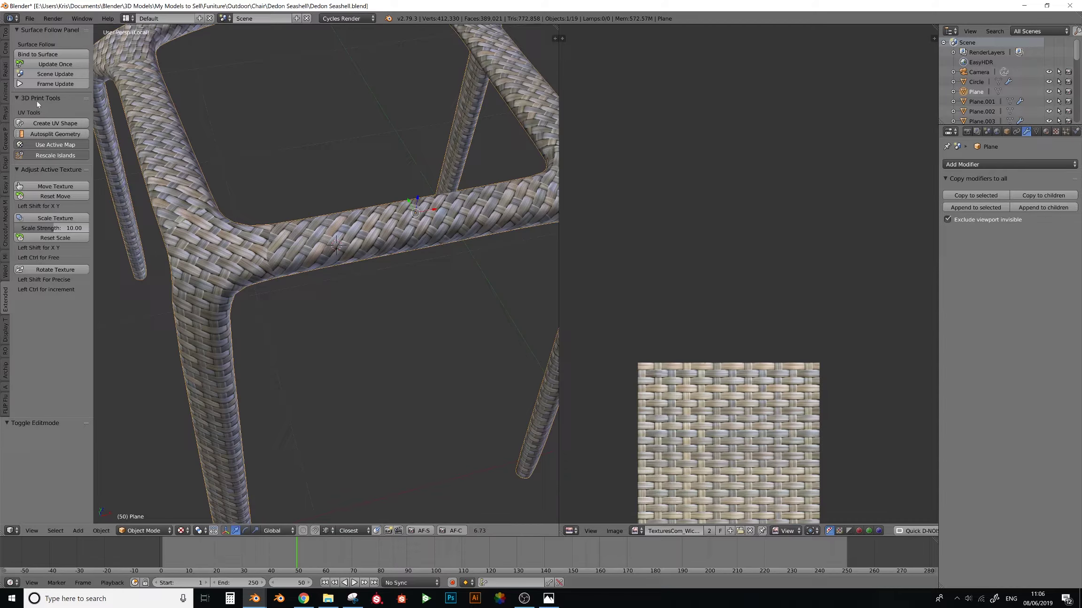
- Review the UV Shape add-on's details in the User Preferences and try Create UV Shape on the frame
mouse_move(254, 599)
click(314, 573)
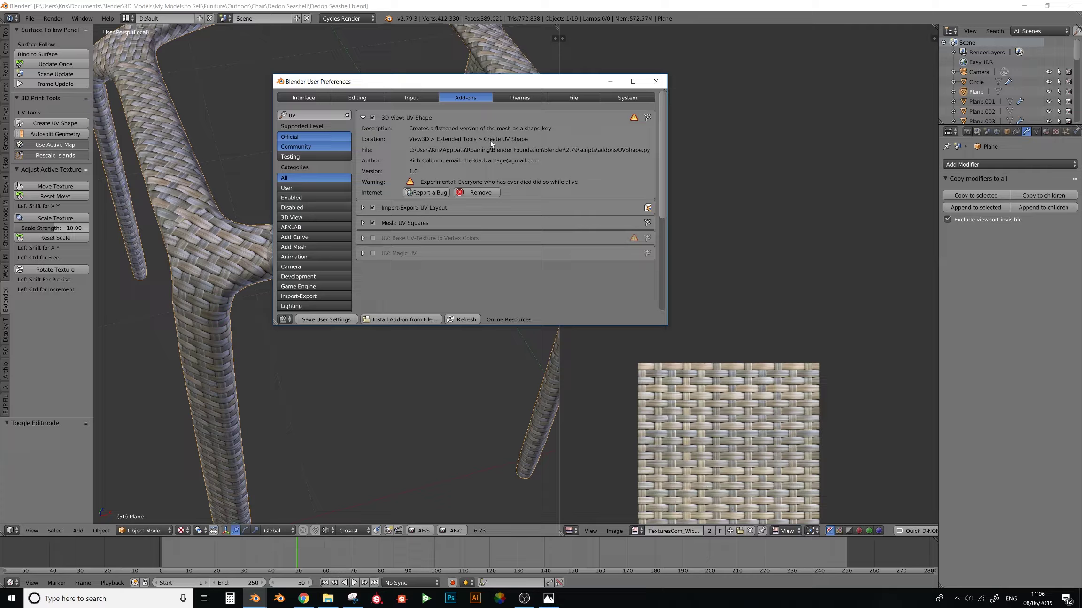
click(611, 82)
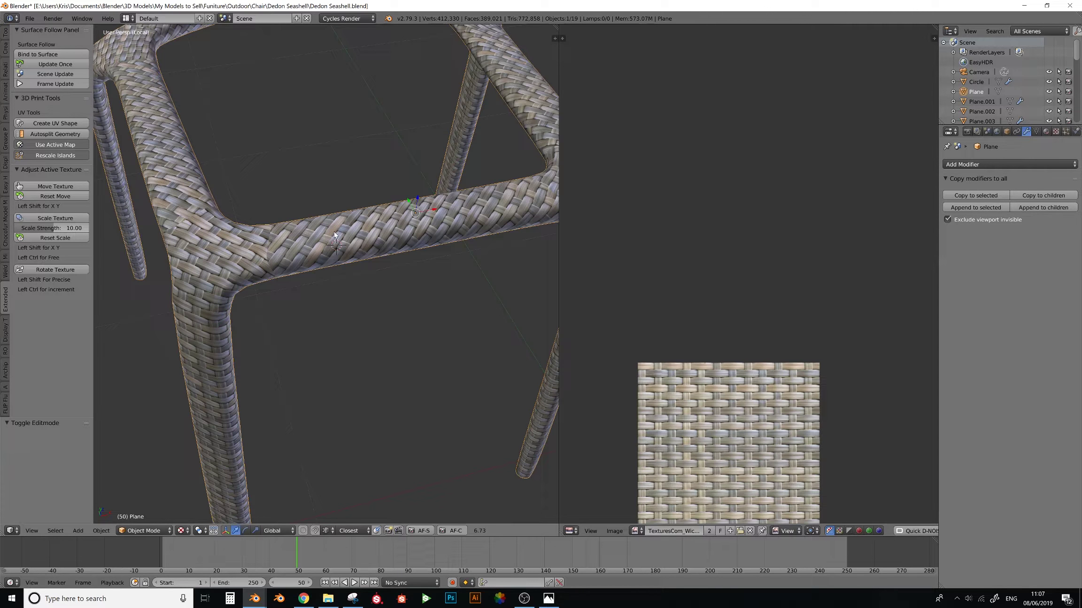
click(55, 123)
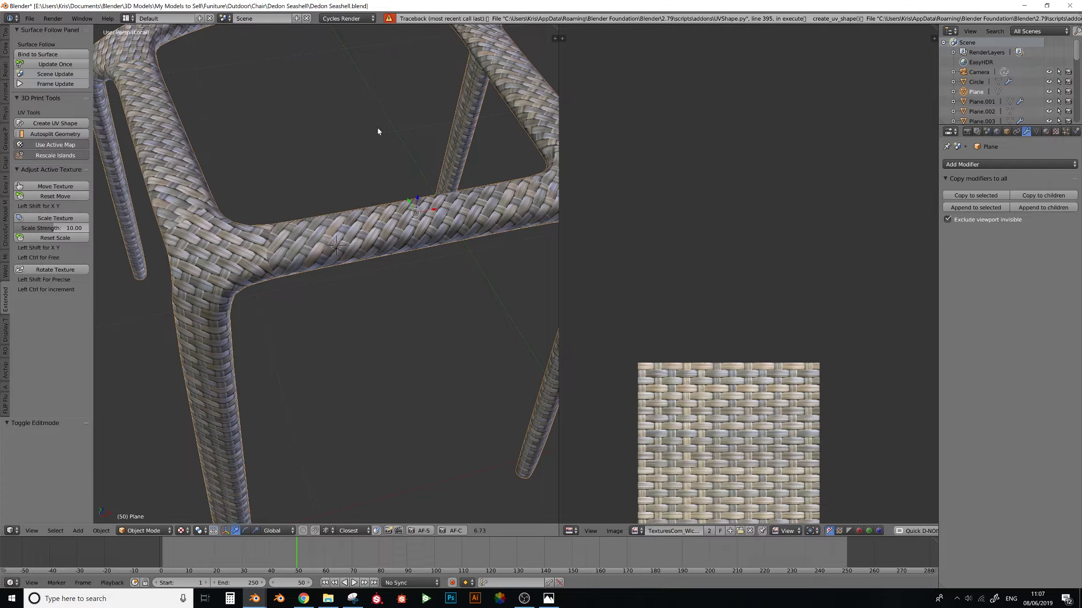
- Leave local view, select the flattened frame copy and set its UV_Shape_key value to 0.000
scroll(319, 203, down, 3)
scroll(322, 212, down, 3)
key(KP_Divide)
scroll(322, 211, down, 5)
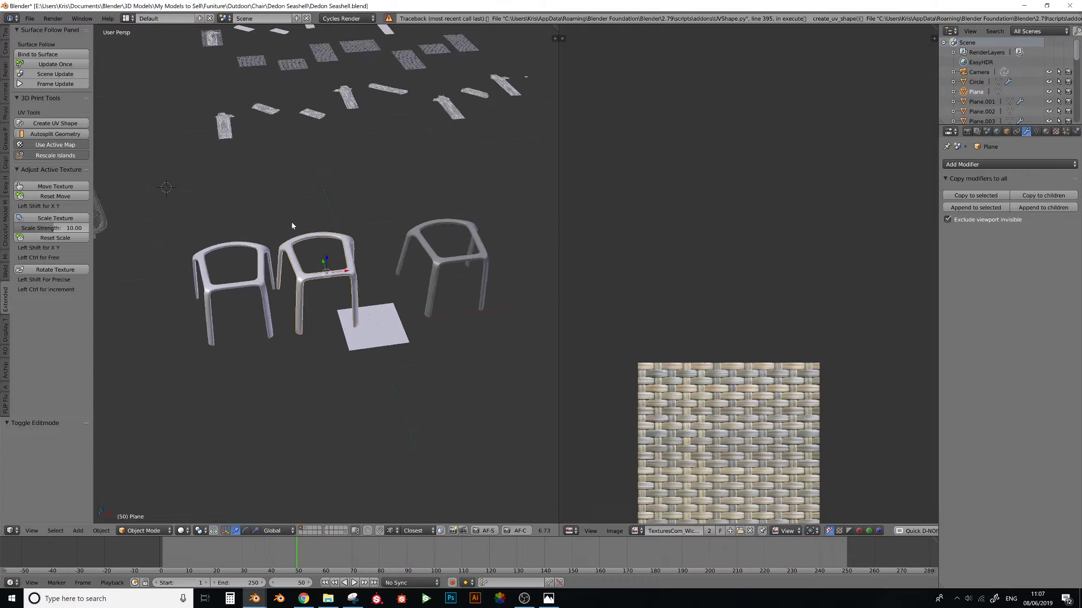
mouse_move(292, 223)
middle_down()
mouse_move(309, 224)
mouse_move(393, 296)
middle_up()
shift+middle_drag(249, 283, 363, 260)
right_click(184, 144)
click(1036, 132)
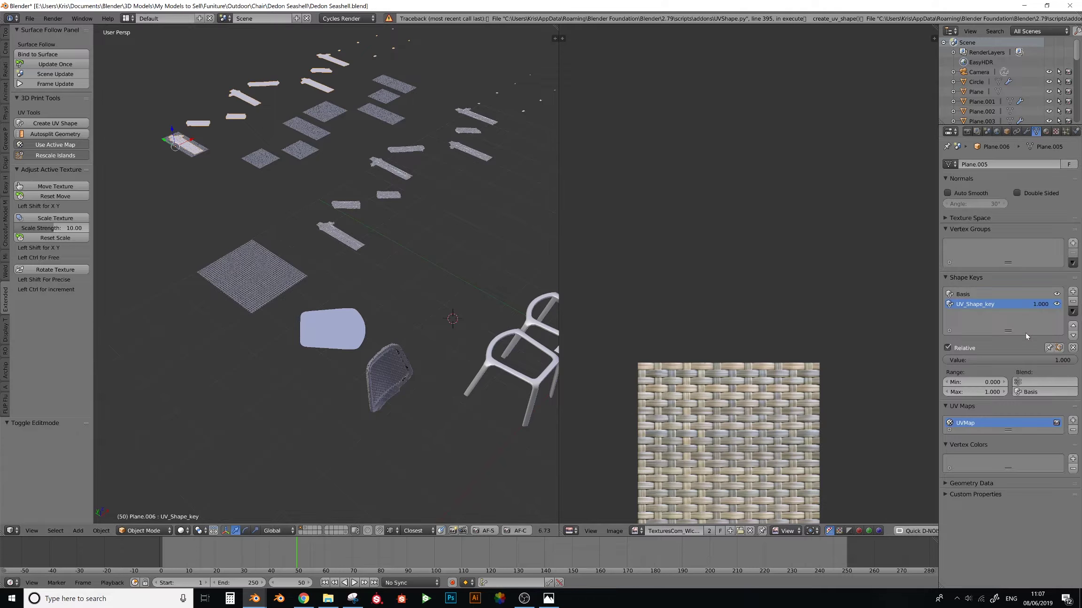
drag(1032, 360, 962, 360)
- Isolate the frame copy in local view, examine its mesh and shape, and return to the full scene
key(KP_Divide)
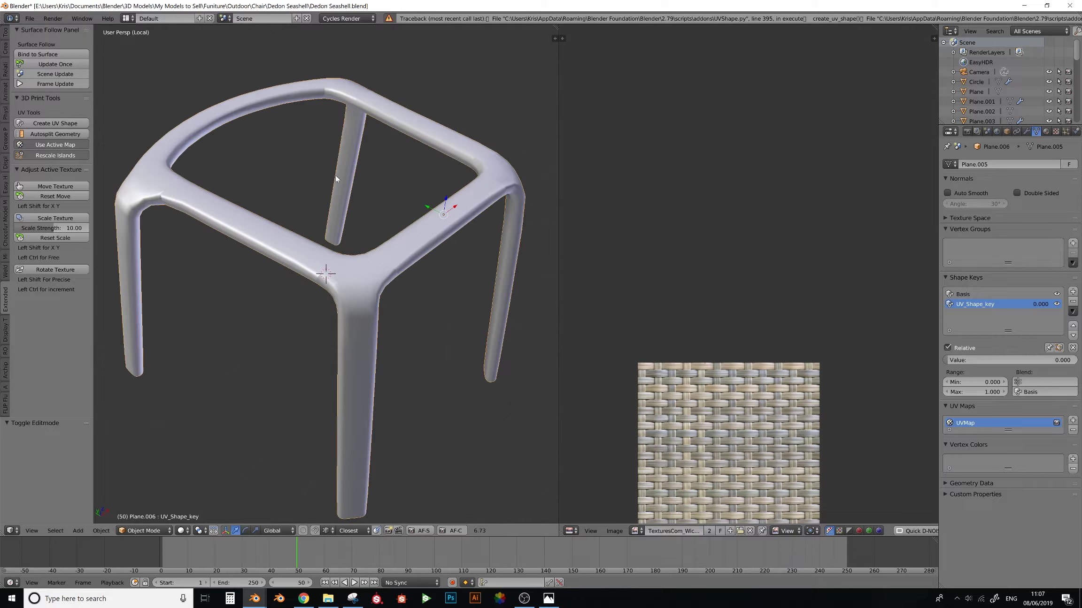
key(Tab)
scroll(377, 206, down, 2)
key(Tab)
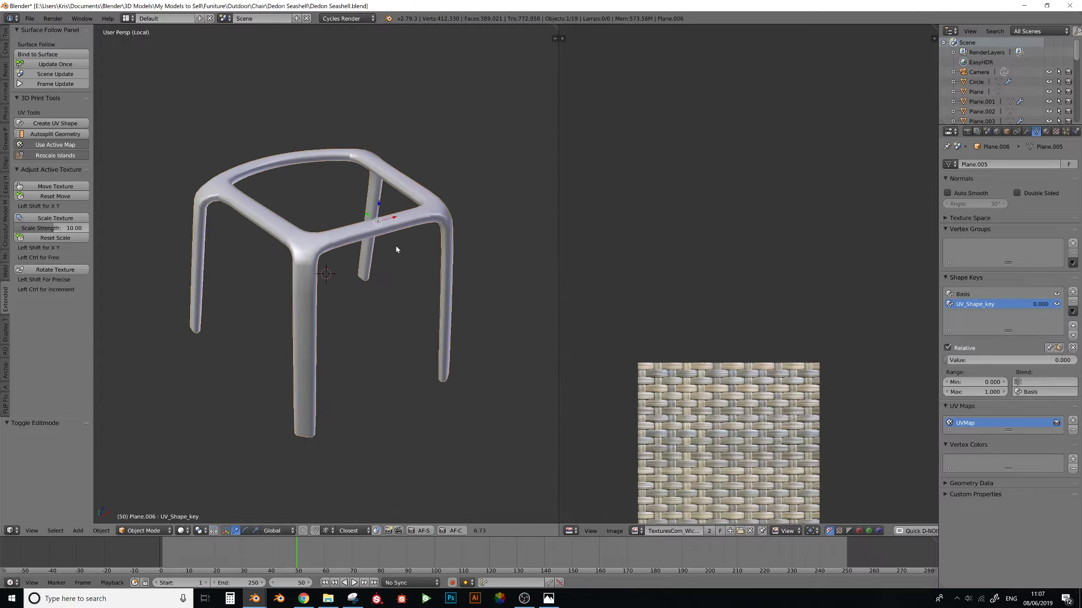
middle_drag(378, 242, 370, 242)
scroll(315, 228, up, 2)
key(KP_Divide)
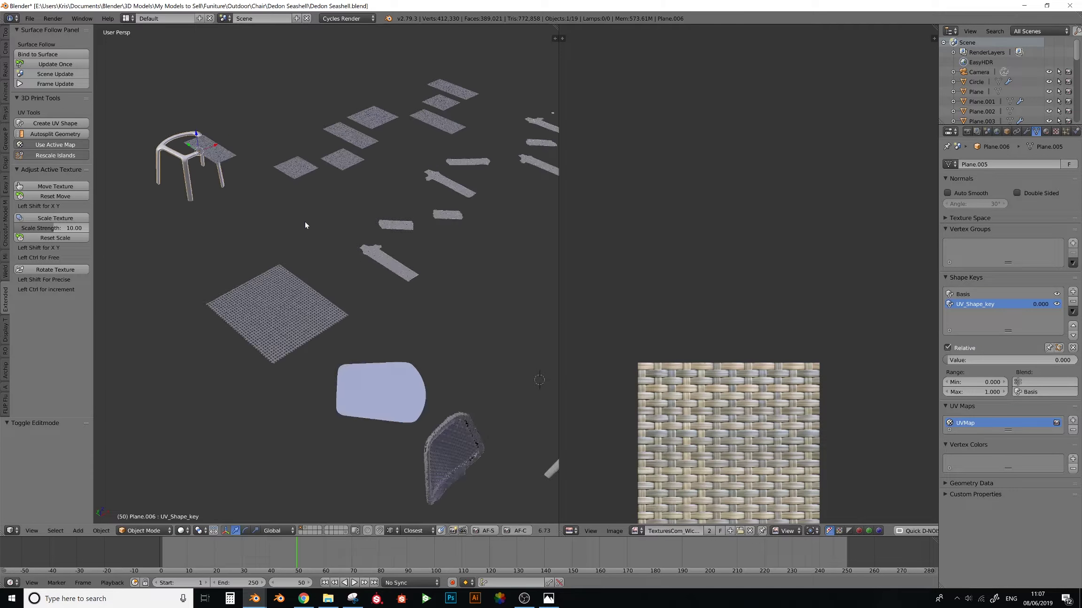
- Move the original frame about 11.02 along global Y beside the copy and isolate both frames in local view
right_click(537, 320)
key(g)
key(y)
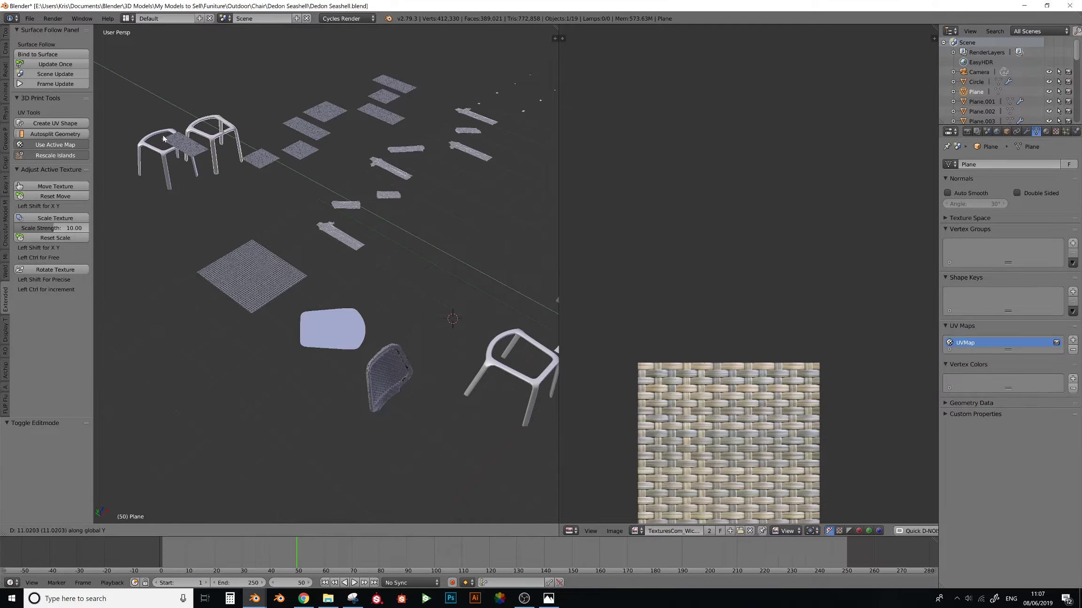
click(158, 140)
shift+right_click(212, 146)
key(KP_Divide)
middle_drag(213, 146, 174, 127)
- In Edit Mode, select the edge loop at the original frame's front rail corner and extend the selection to all similar Seam edges
right_click(351, 229)
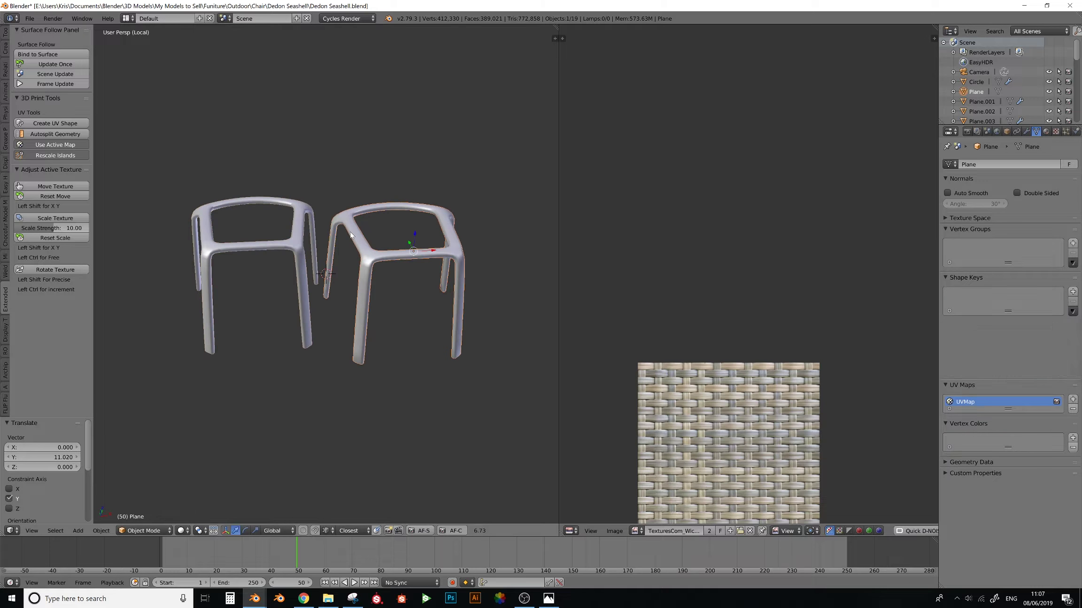
key(Tab)
scroll(351, 230, up, 4)
middle_drag(350, 230, 377, 254)
alt+right_click(361, 260)
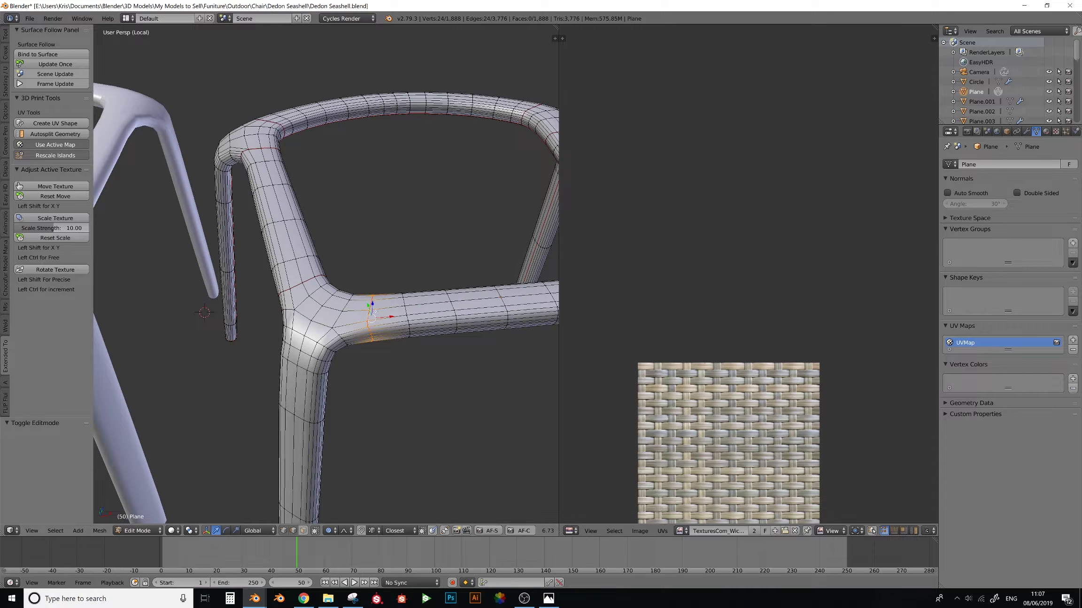
key(shift+g)
key(Escape)
click(293, 531)
key(shift+g)
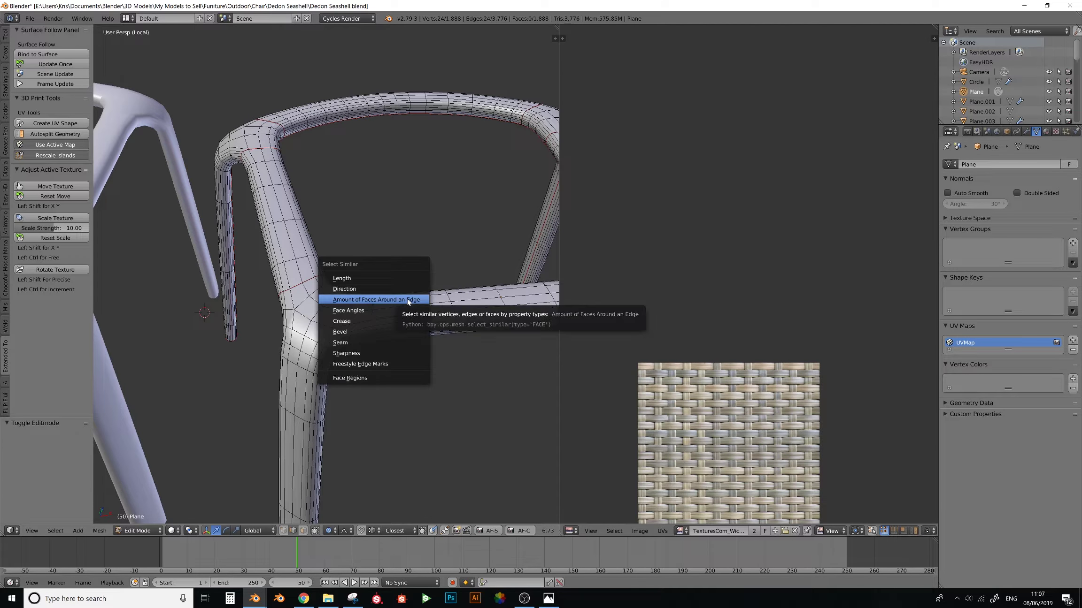
click(371, 343)
- Turn off proportional editing and rip the frame's mesh apart along the selected seam edges, leaving the pieces in place
key(g)
right_click(434, 315)
key(o)
key(g)
right_click(413, 321)
key(v)
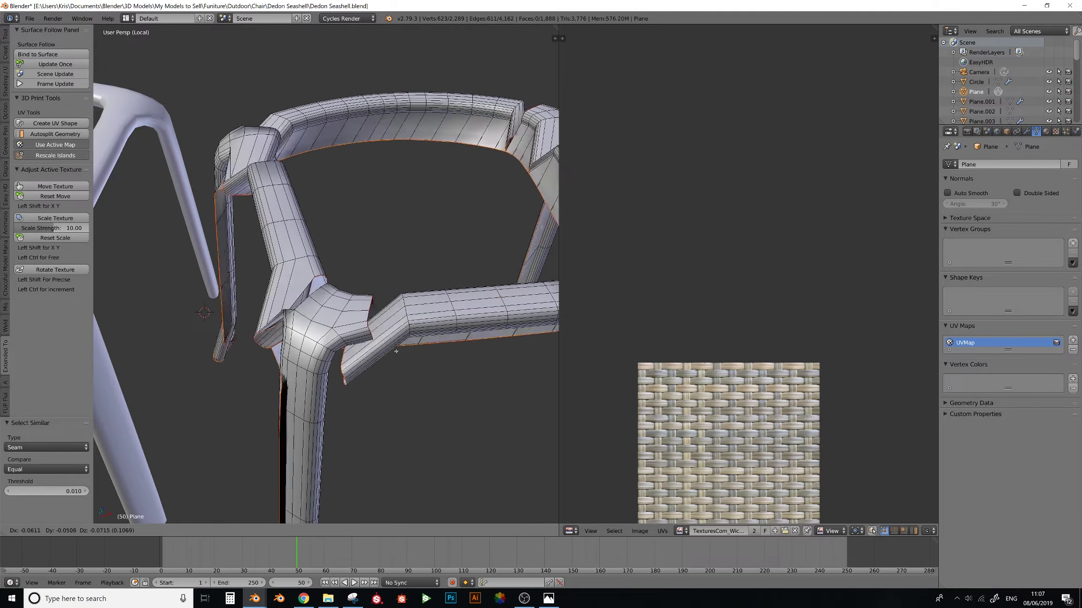
right_click(422, 275)
- Select the linked faces of the front rail and of the corner leg piece to check their UV islands, and return to Object Mode
key(ctrl+l)
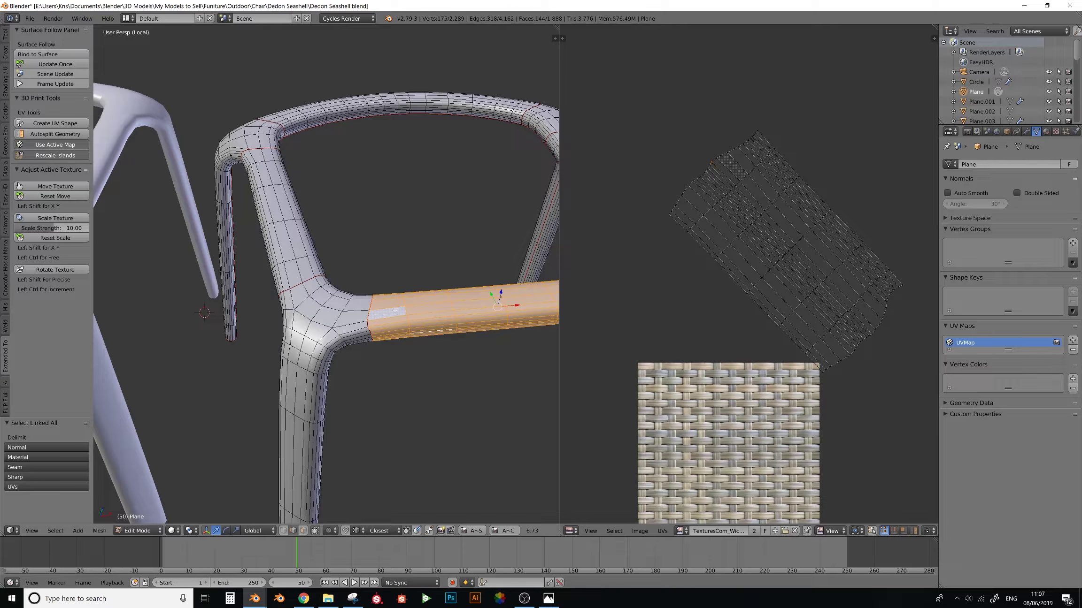
right_click(327, 300)
key(ctrl+l)
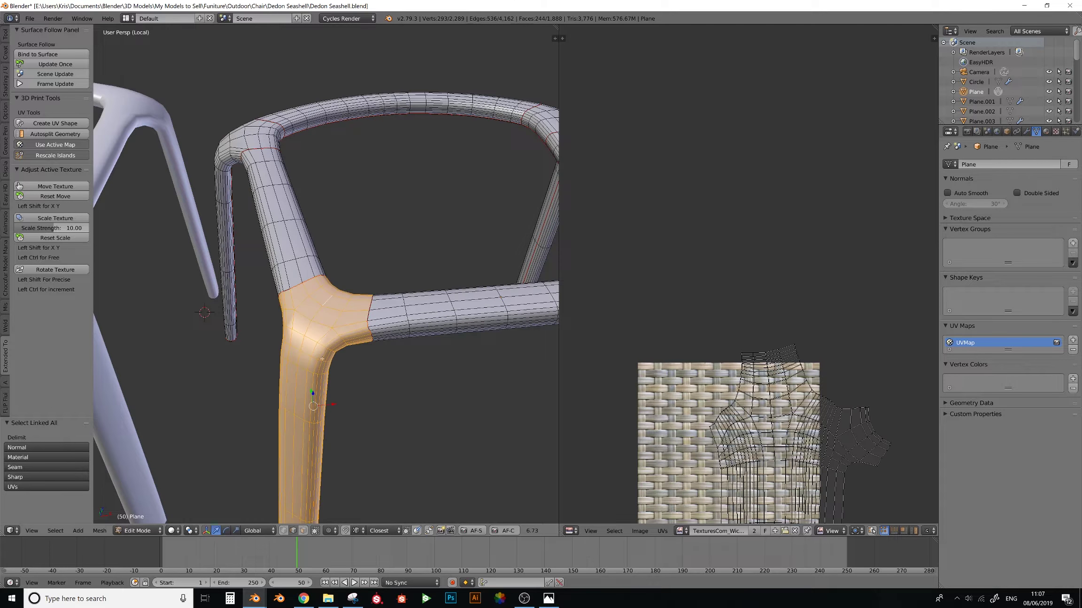
scroll(320, 289, down, 5)
key(Tab)
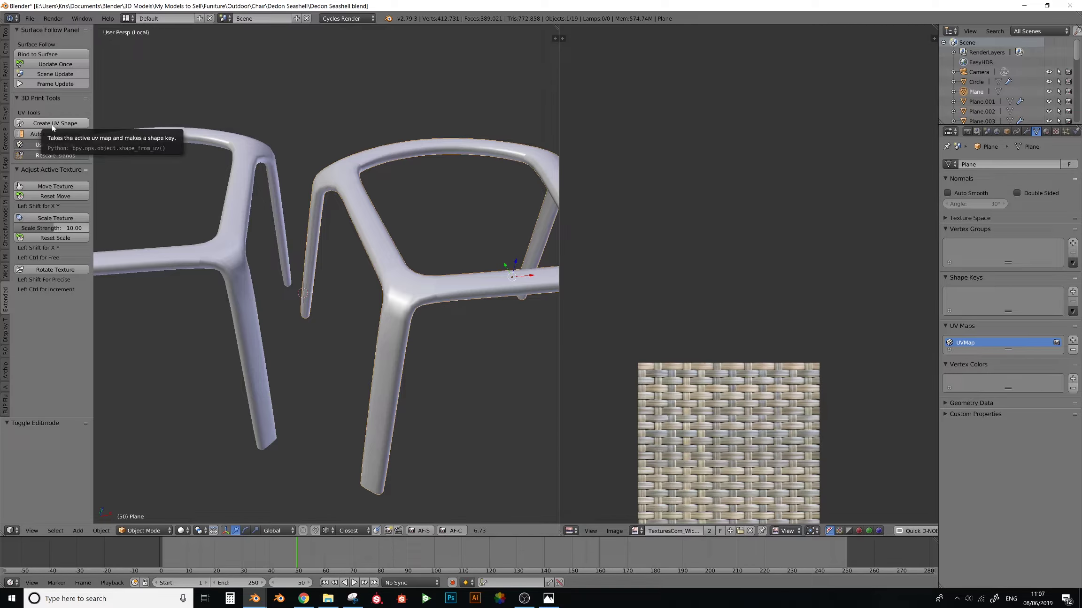
- Select the frame copy and set its UV_Shape_key value to 1.000
shift+middle_drag(261, 264, 396, 276)
right_click(338, 282)
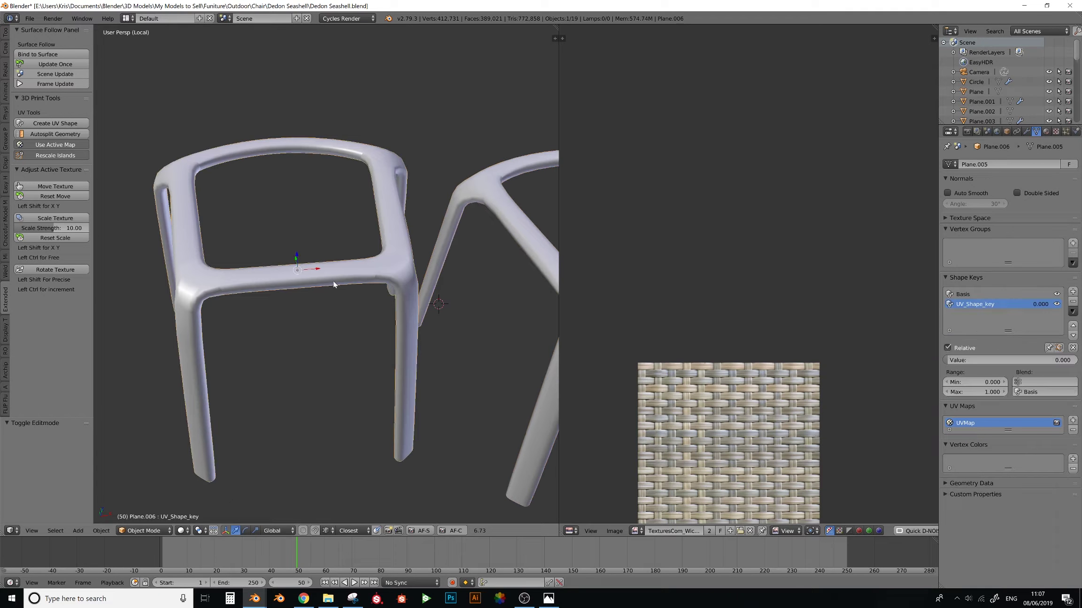
scroll(328, 281, down, 3)
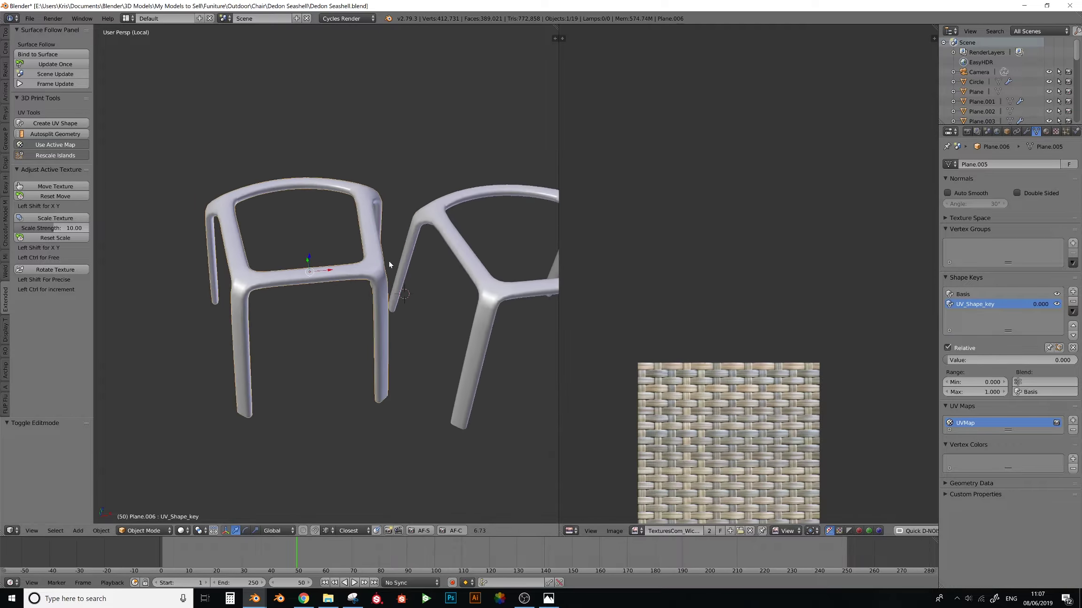
drag(967, 360, 1075, 360)
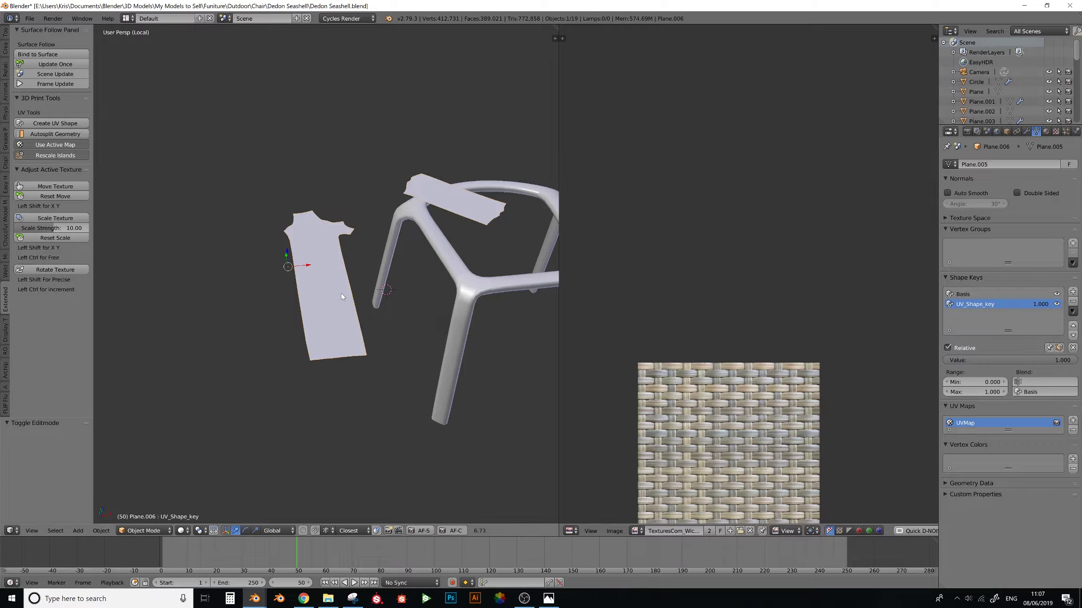
- Hide the original frame and show the flattened pieces with textured viewport shading
shift+middle_drag(479, 258, 354, 295)
right_click(372, 297)
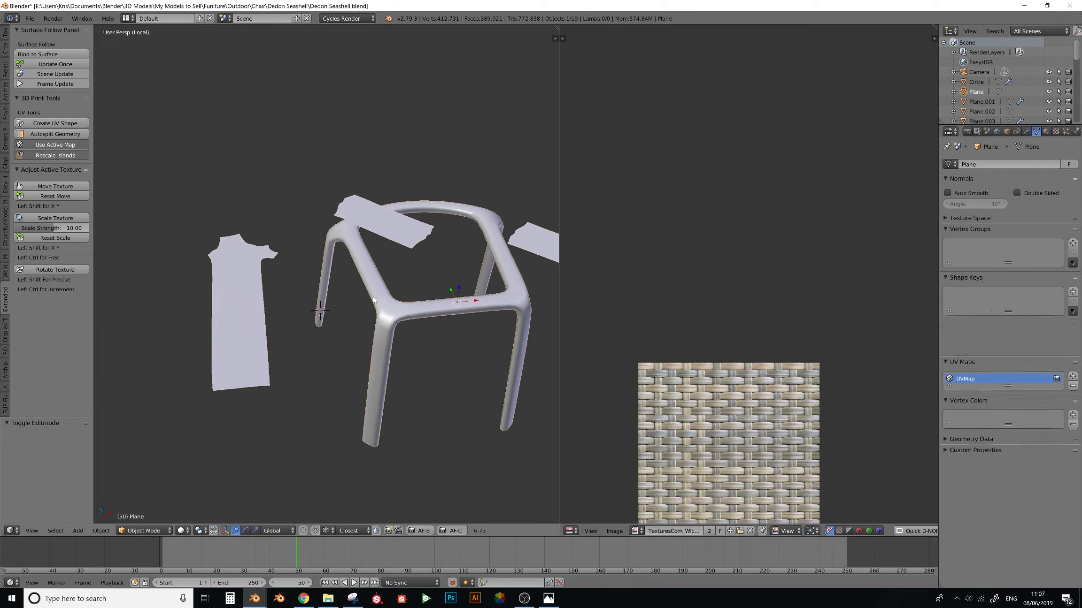
key(h)
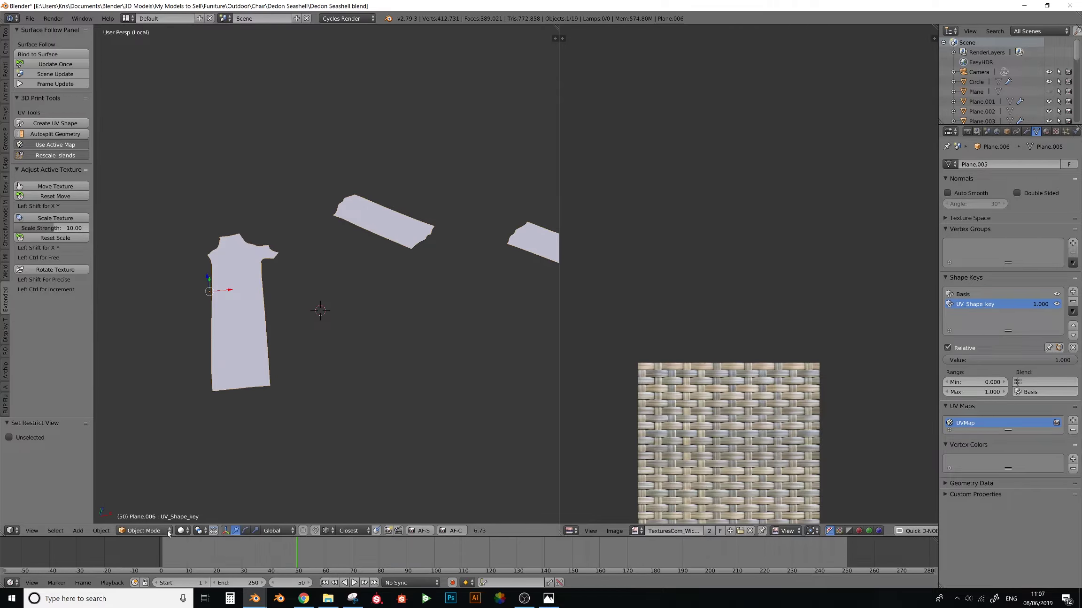
click(182, 531)
click(195, 493)
middle_drag(220, 329, 272, 357)
scroll(272, 340, up, 1)
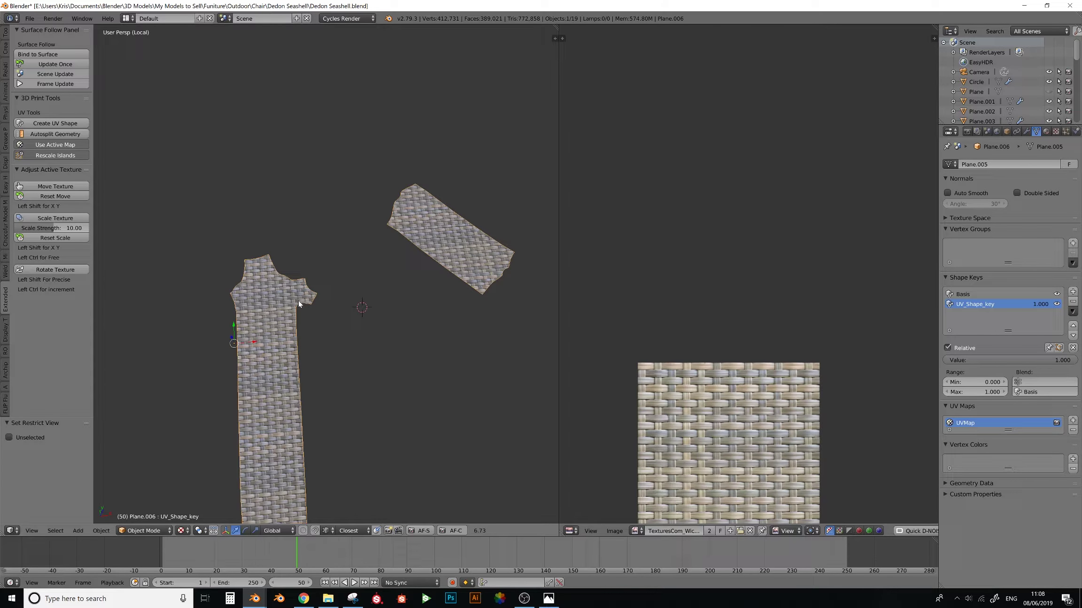
middle_drag(286, 310, 282, 250)
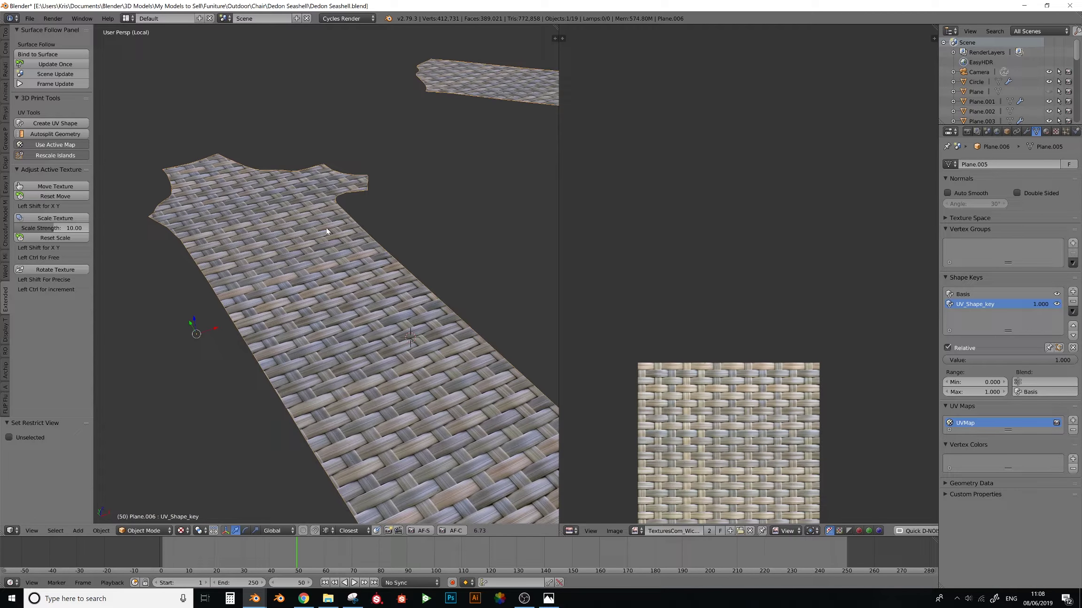
- Set the UV_Shape_key value to 0.000 and back to 1.000 to compare the assembled frame with its flattened pieces
drag(1055, 358, 944, 360)
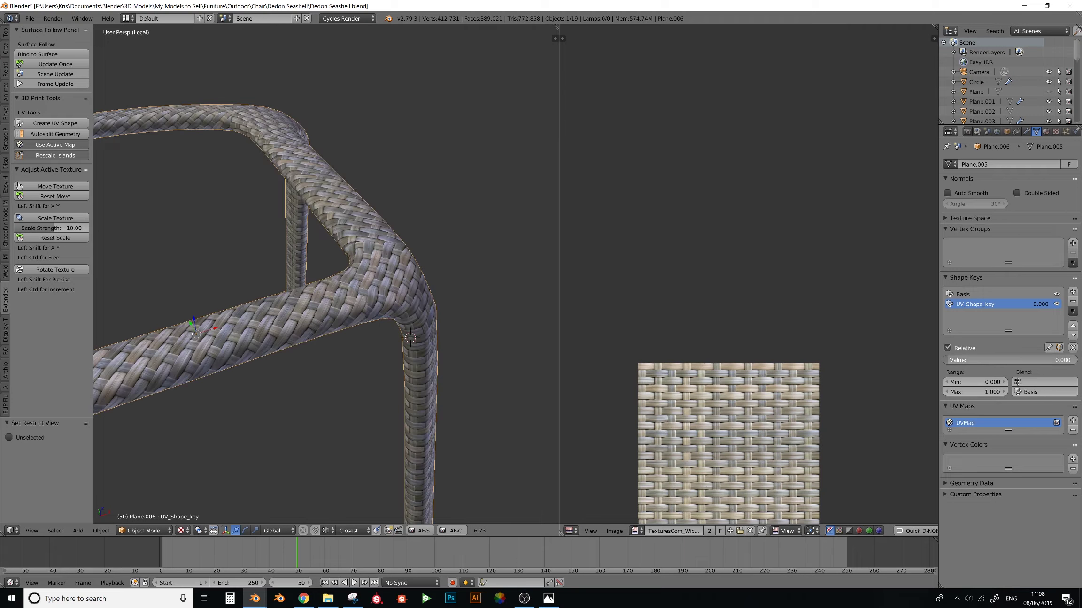
scroll(429, 282, down, 3)
shift+middle_drag(328, 305, 408, 275)
scroll(408, 275, up, 1)
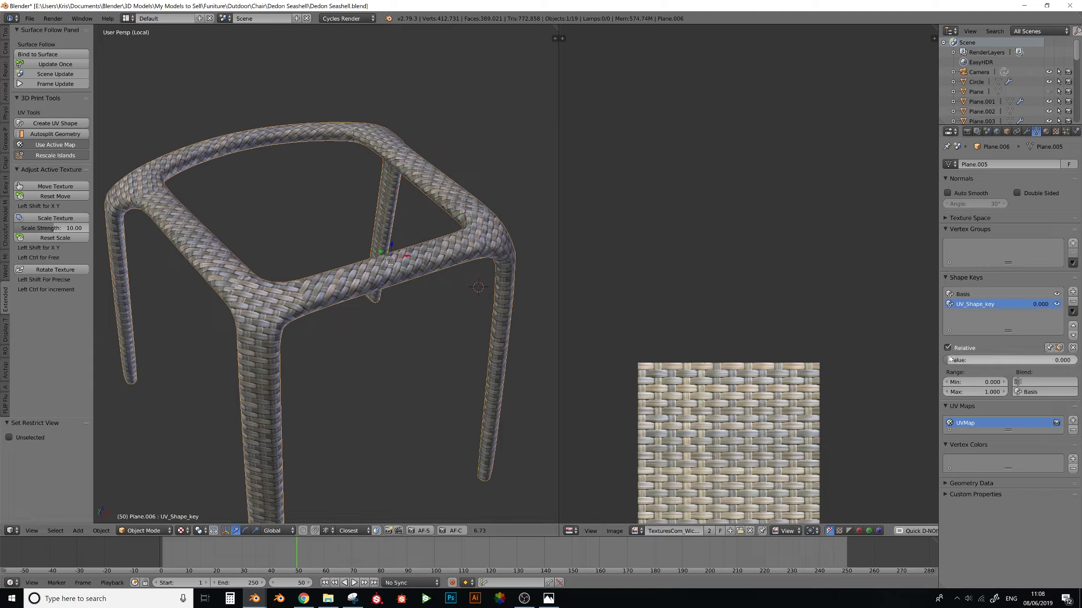
drag(951, 360, 1076, 359)
scroll(512, 285, down, 2)
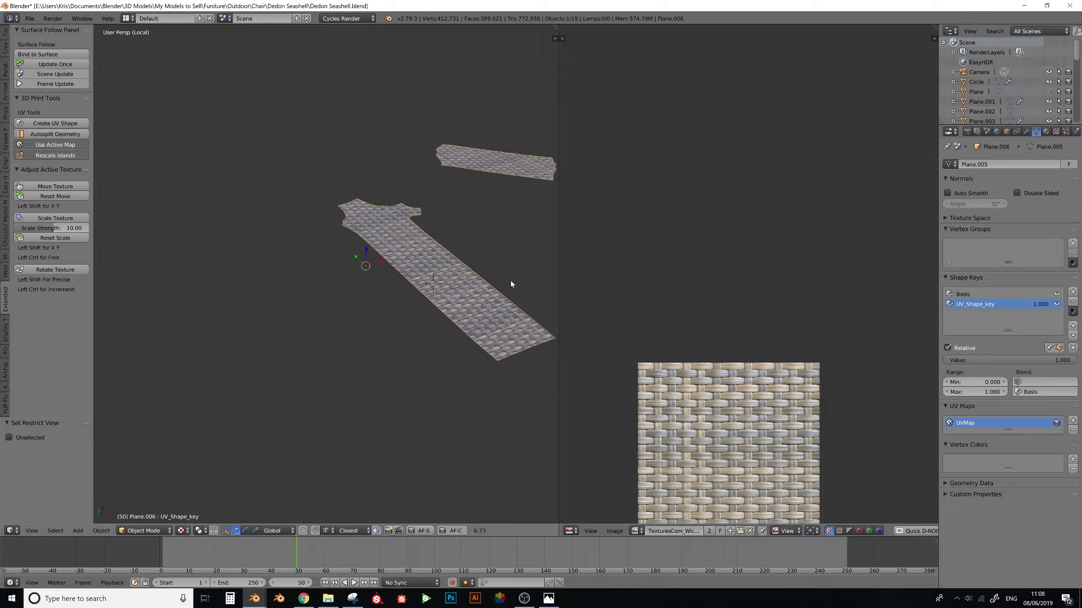
shift+middle_drag(511, 285, 414, 292)
- Leave local view, add the woven mesh over the flattened frame pieces to the selection and isolate the selected objects
key(KP_Divide)
middle_drag(277, 176, 275, 203)
shift+middle_drag(275, 203, 353, 282)
shift+right_click(288, 208)
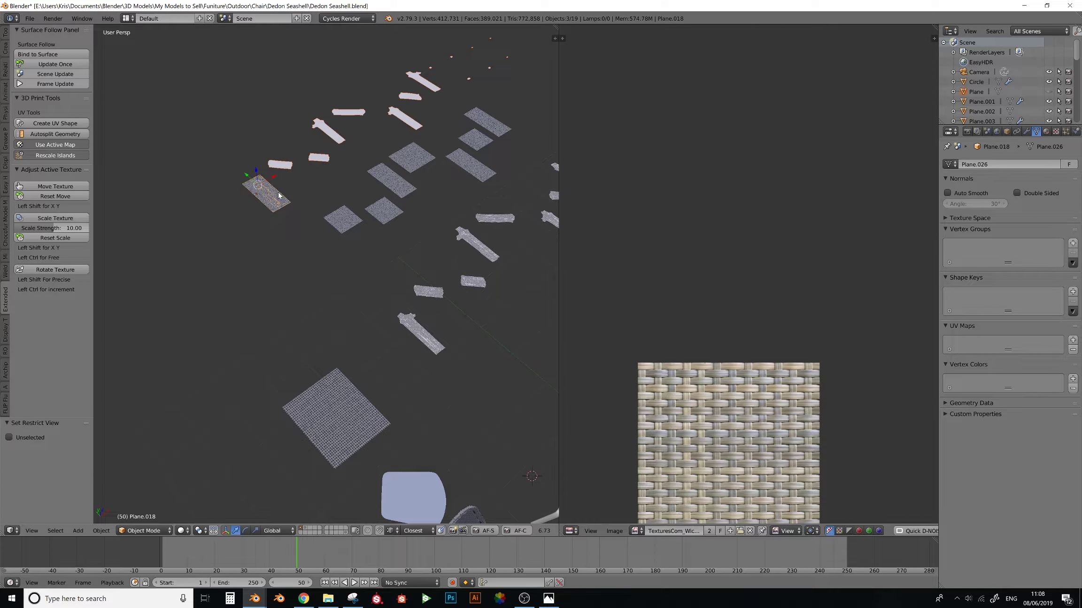
key(KP_Divide)
middle_drag(278, 192, 237, 335)
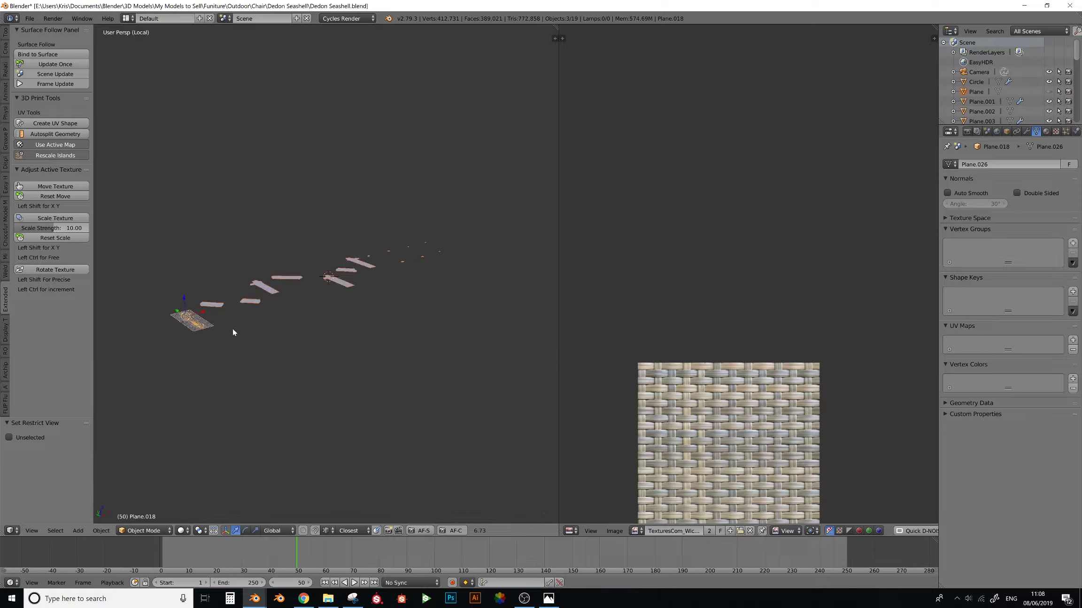
- Select and focus on the woven mesh at the row's near end and examine the row of flattened frame pieces
right_click(202, 321)
key(KP_Decimal)
middle_drag(268, 281, 250, 298)
scroll(328, 277, down, 5)
shift+middle_drag(441, 277, 308, 265)
click(310, 264)
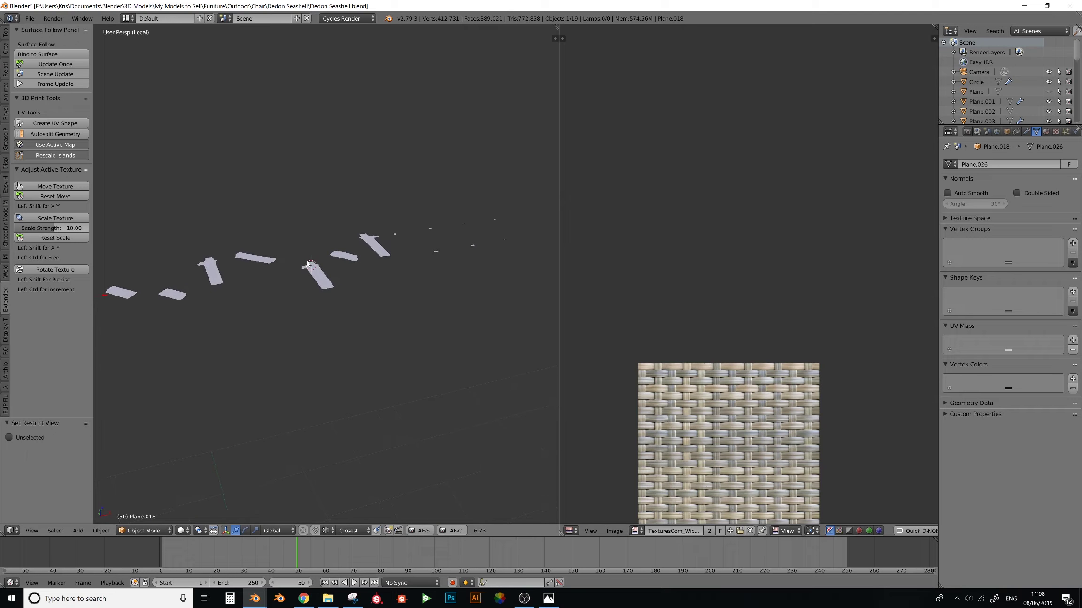
- Focus on the woven mesh and enter its Edit Mode to examine the source tile of the weave pattern
key(period)
ctrl+scroll(222, 342, down, 1)
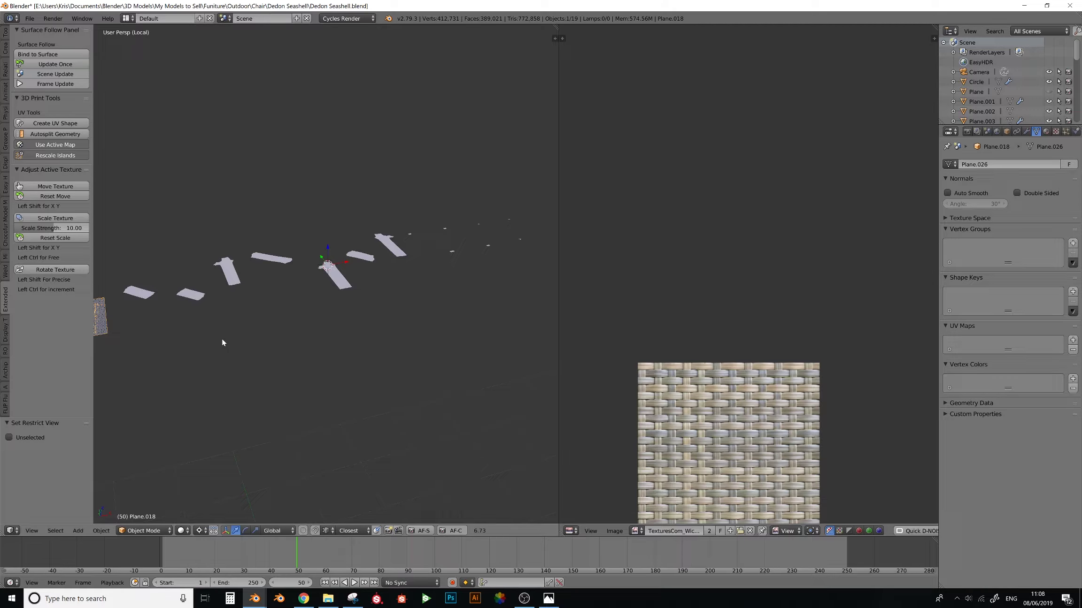
key(KP_Decimal)
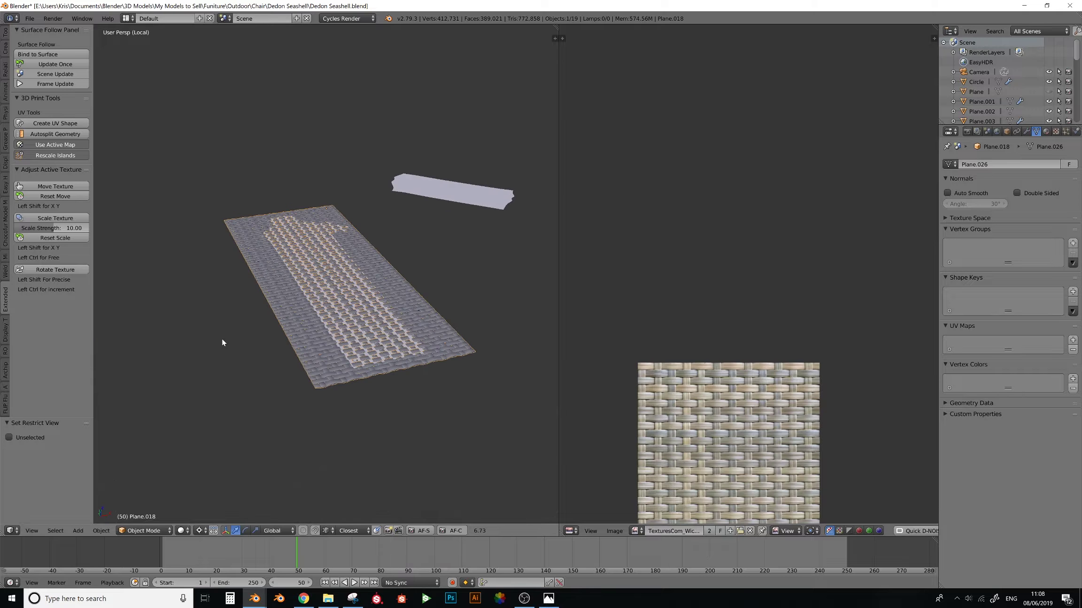
scroll(337, 314, up, 3)
middle_drag(337, 314, 317, 313)
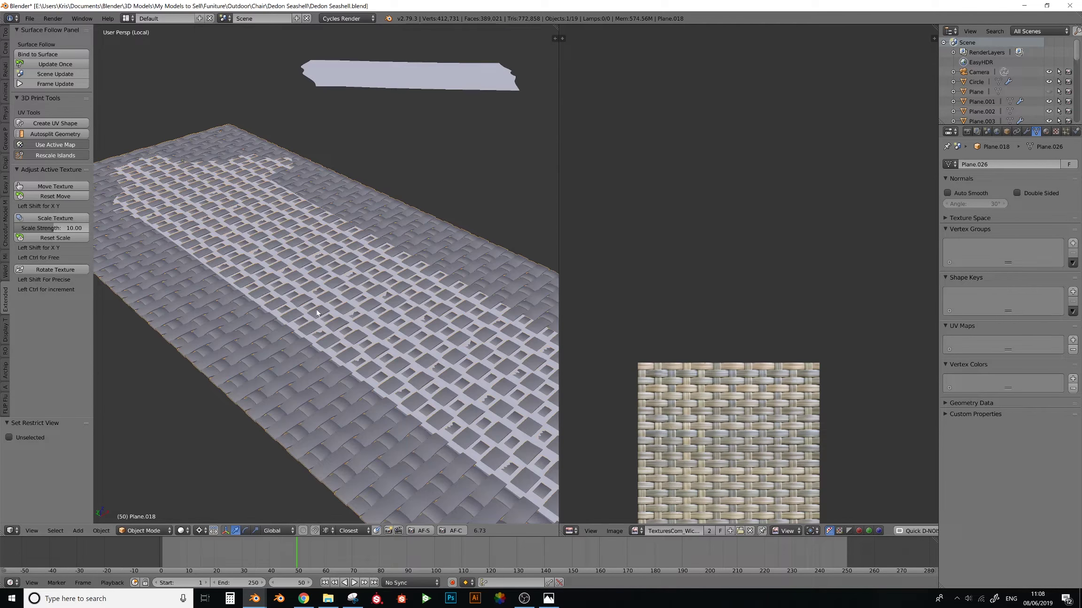
middle_drag(198, 399, 331, 228)
key(Tab)
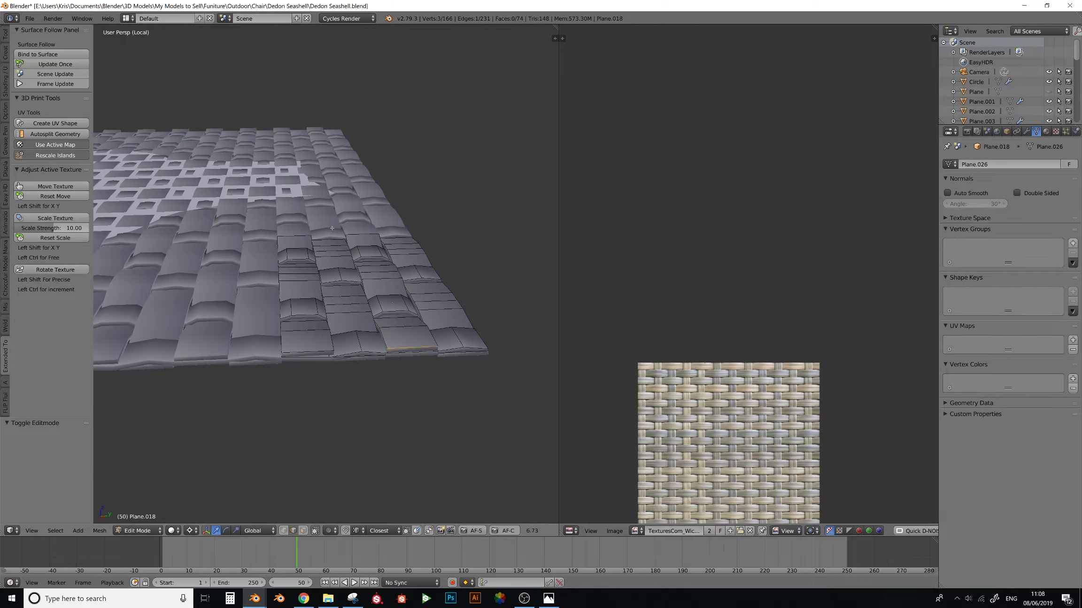
middle_drag(349, 311, 339, 251)
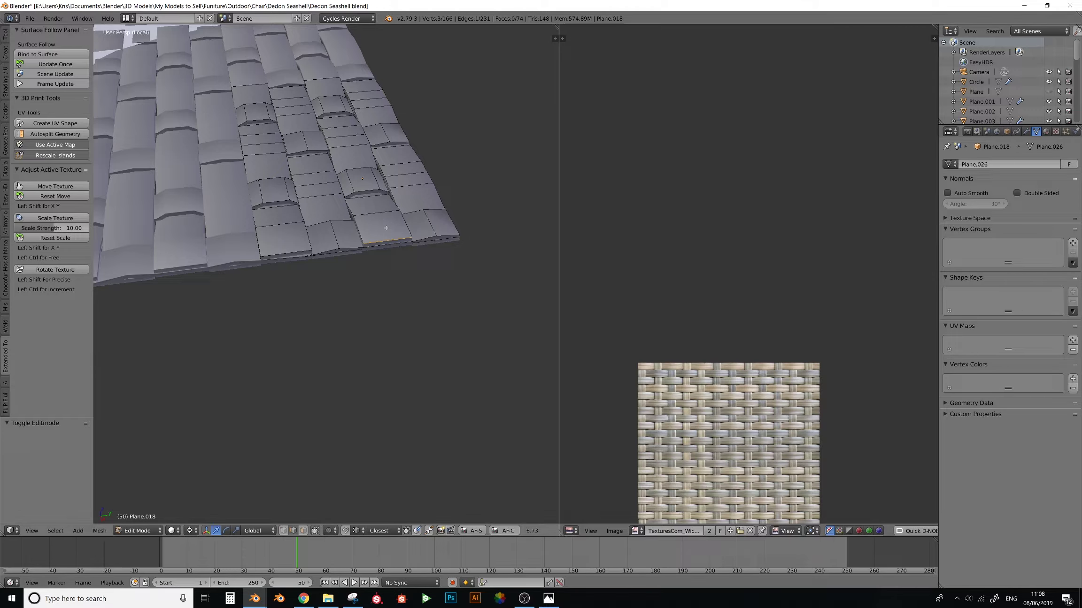
middle_drag(386, 229, 412, 271)
- Add a second strip edge of the weave tile to the selection and show the first Array modifier's settings
shift+right_click(309, 197)
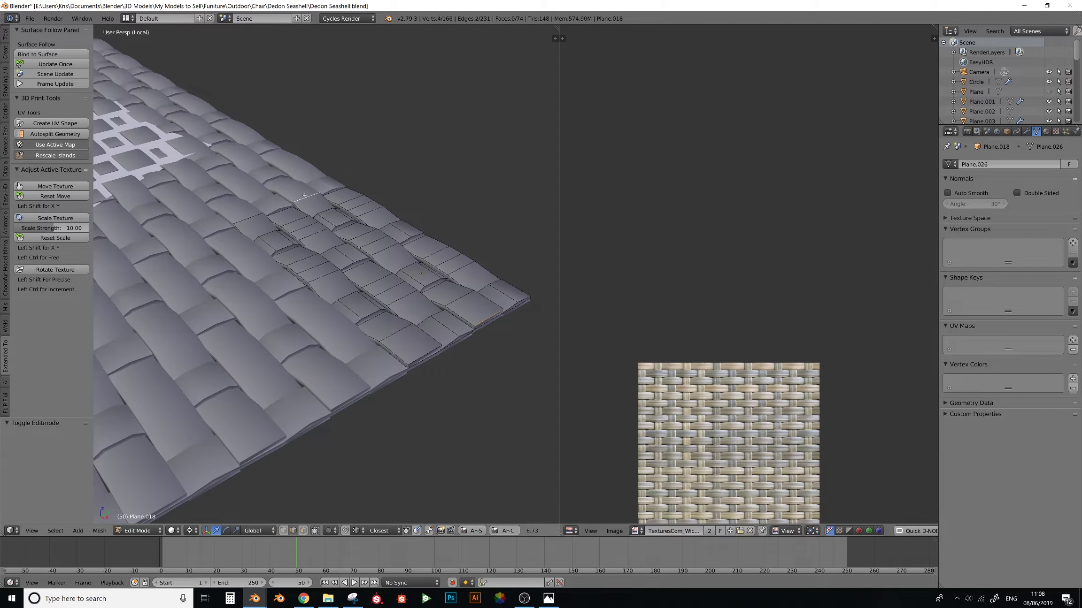
key(g)
right_click(313, 192)
middle_drag(293, 217, 382, 403)
click(1027, 132)
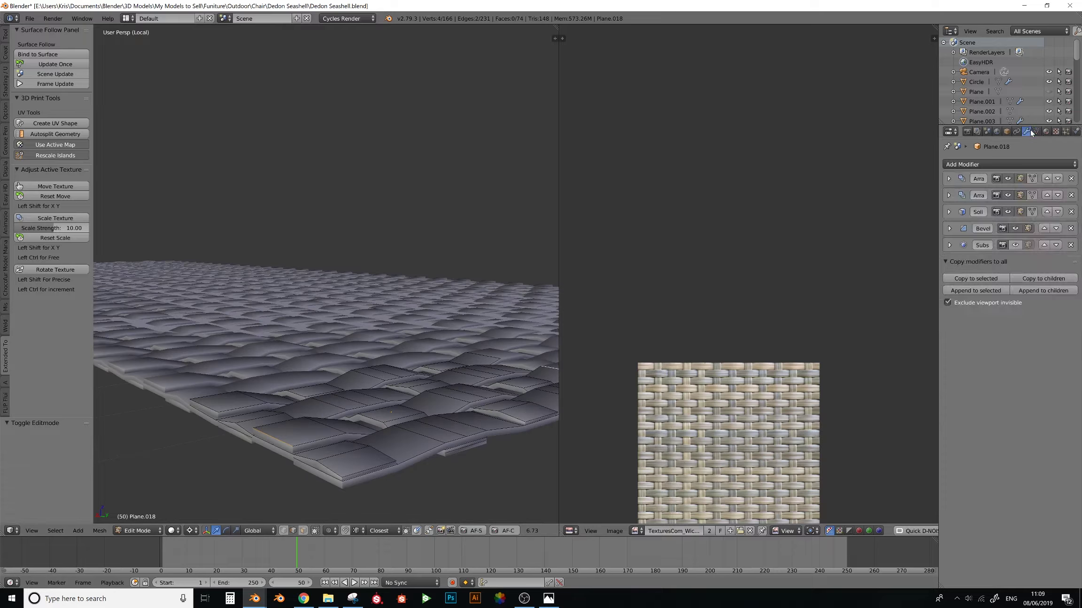
click(948, 178)
- Lower the selected edges at the end of the weave tile by about 0.0021 along global Z
middle_drag(540, 422, 425, 353)
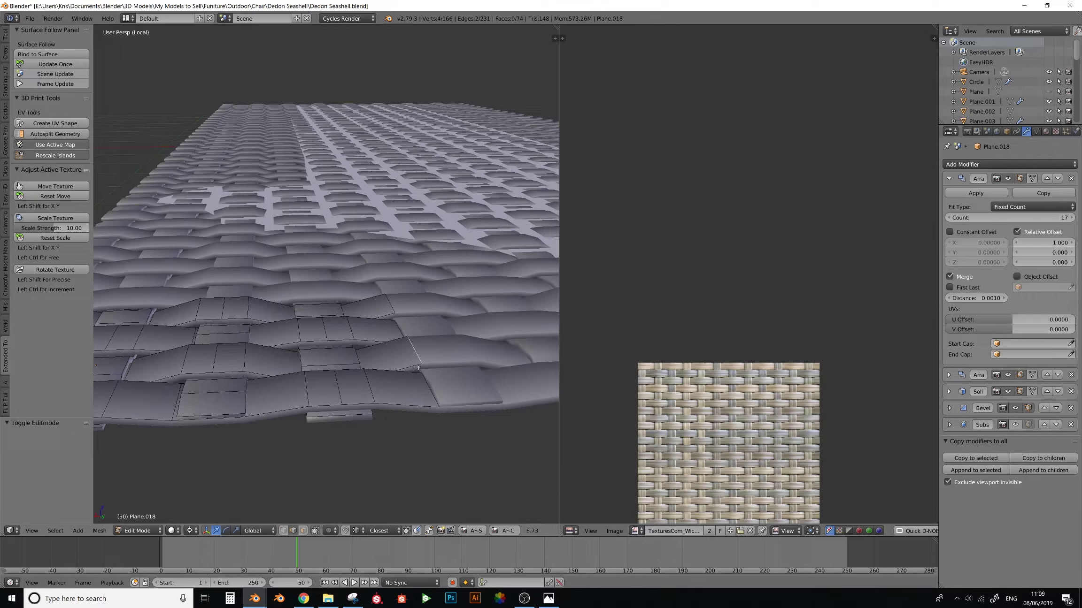
key(g)
key(z)
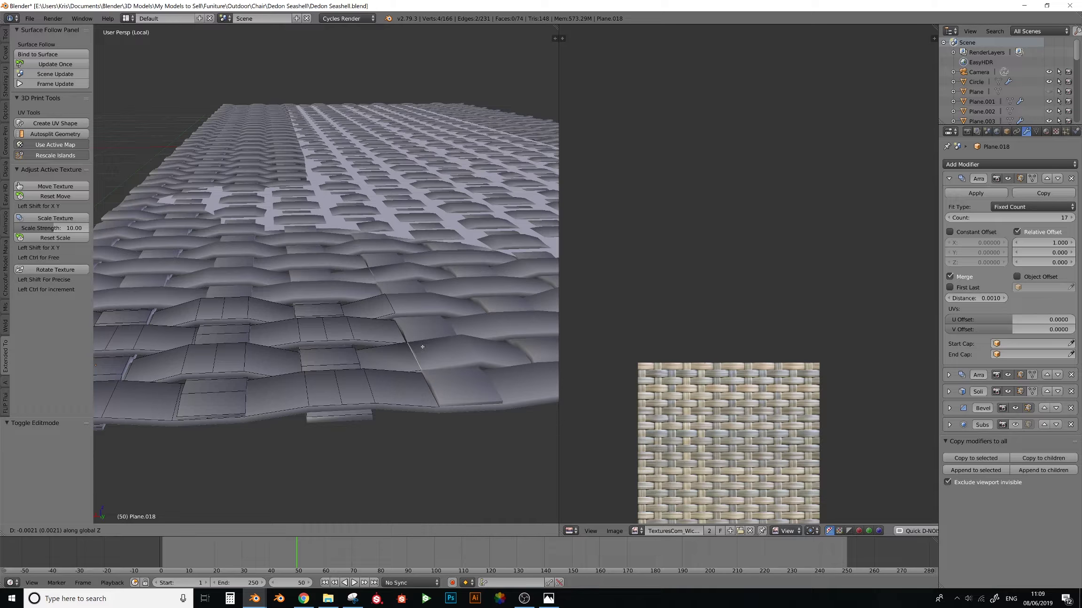
click(418, 348)
middle_drag(418, 348, 379, 348)
middle_drag(466, 322, 323, 256)
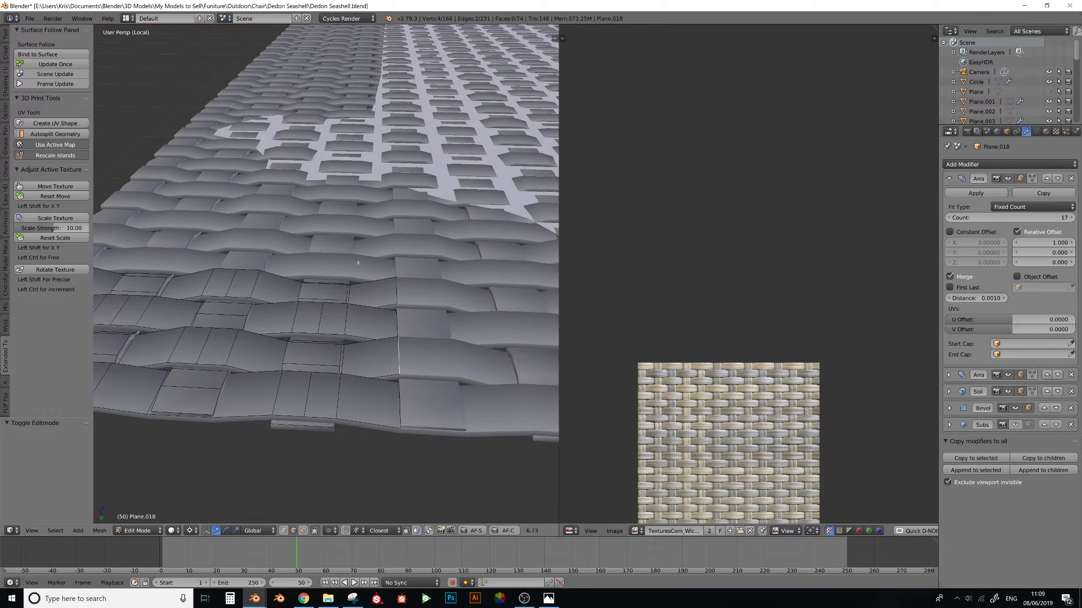
- Return to Object Mode and turn off the viewport display of the woven mesh's Solidify modifier
key(Tab)
scroll(314, 279, down, 5)
middle_drag(313, 280, 451, 305)
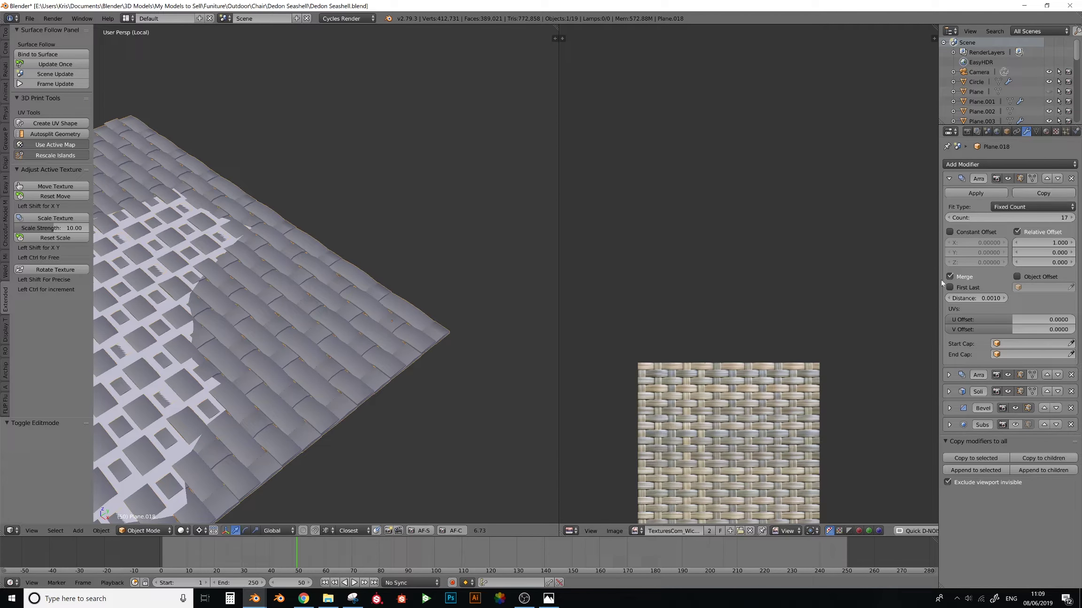
click(949, 179)
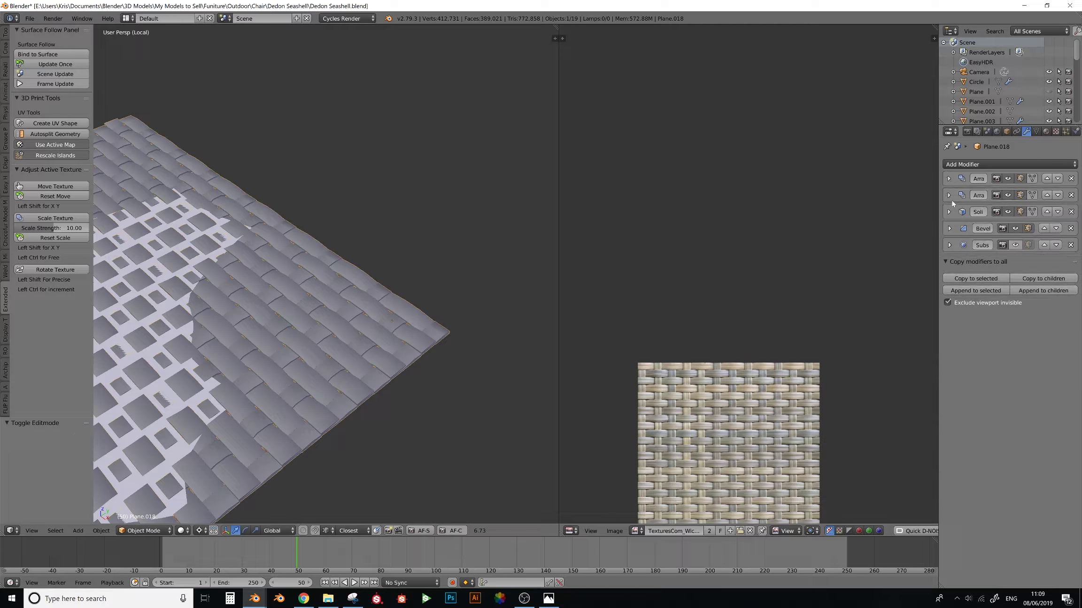
click(1007, 213)
middle_drag(326, 324, 386, 319)
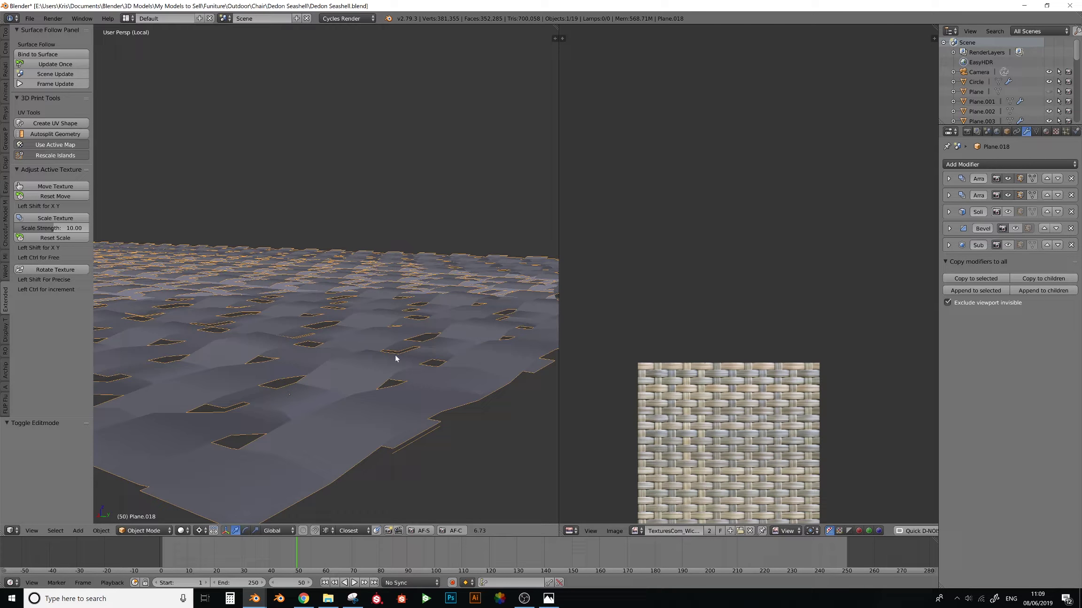
key(s)
key(z)
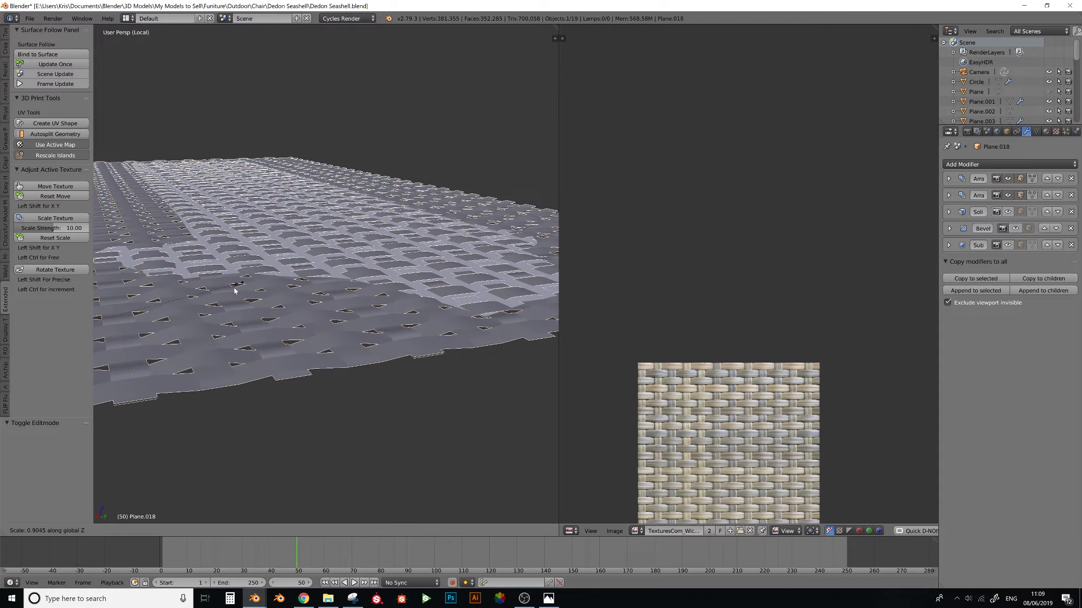
right_click(280, 321)
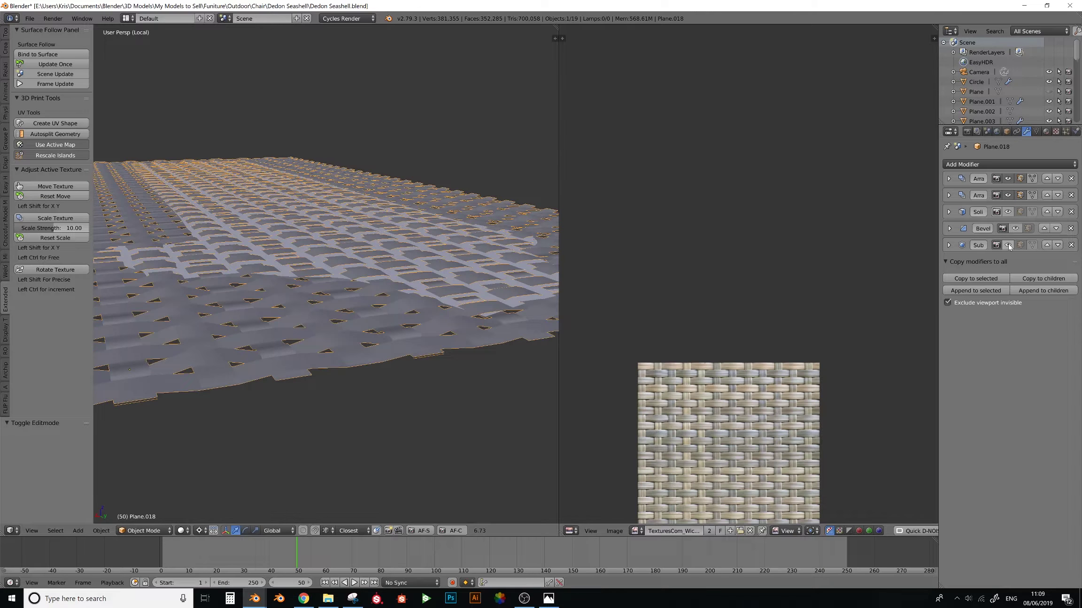
- Apply both Array modifiers of the woven mesh
middle_drag(202, 249, 310, 334)
click(948, 178)
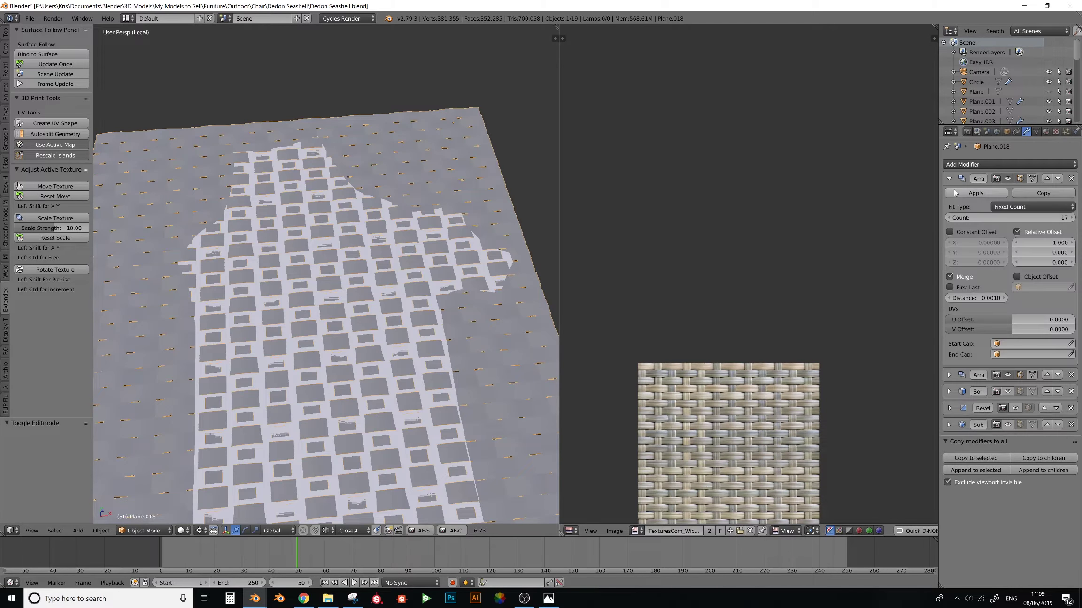
click(962, 194)
click(948, 178)
click(962, 194)
- Enter Edit Mode on the woven mesh in top wireframe view and clear the selection
key(Tab)
key(KP_7)
key(z)
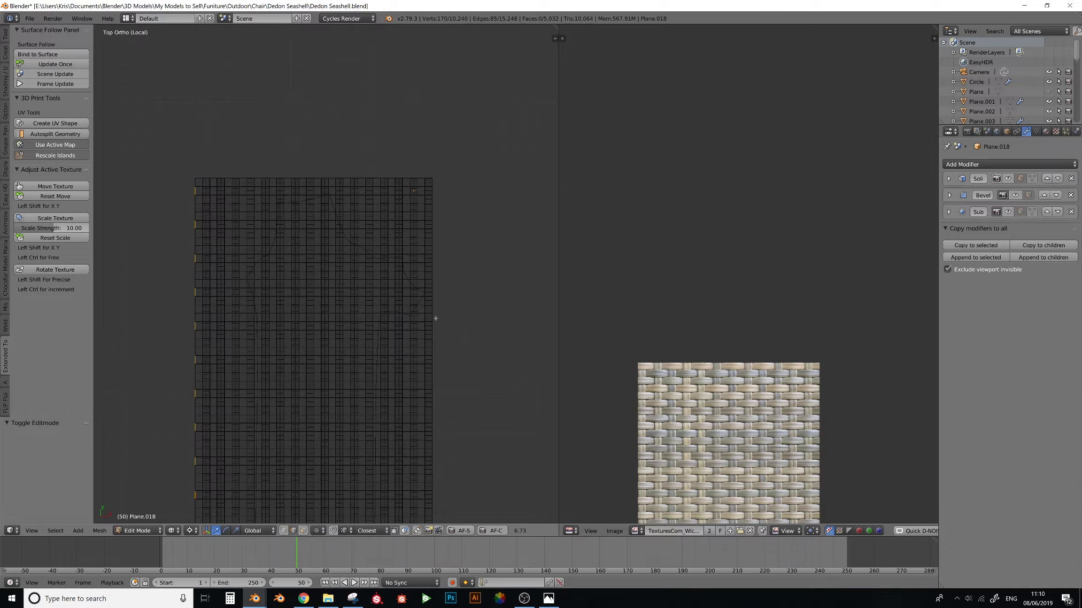
key(z)
key(a)
- Circle-select the weave faces just outside the right side of the frame piece's outline, from its notch downwards
shift+middle_drag(419, 301, 414, 166)
scroll(392, 384, up, 1)
shift+middle_drag(392, 384, 392, 328)
key(z)
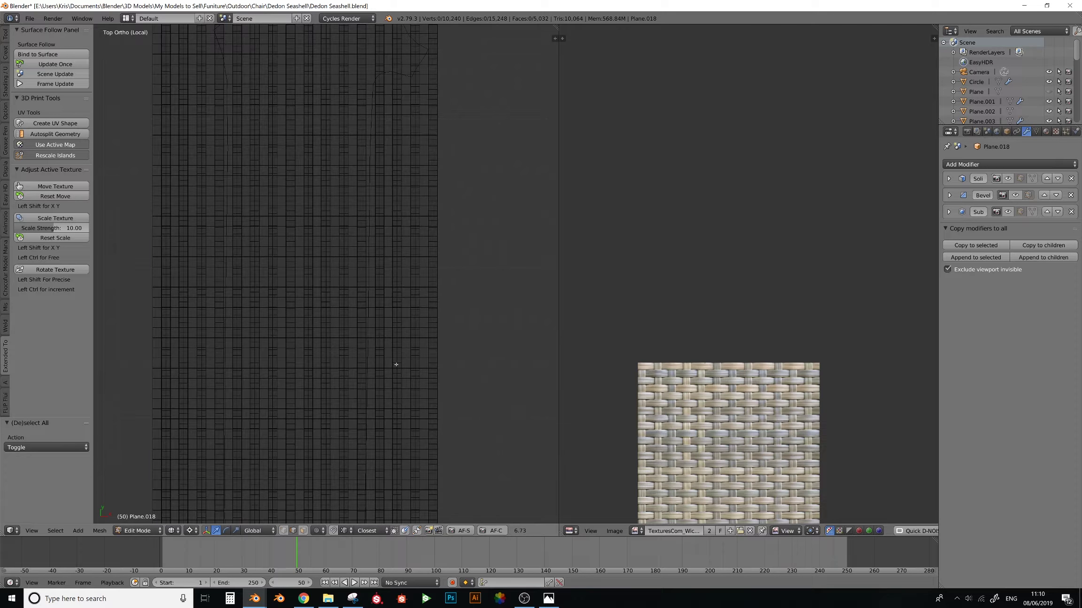
scroll(407, 282, down, 1)
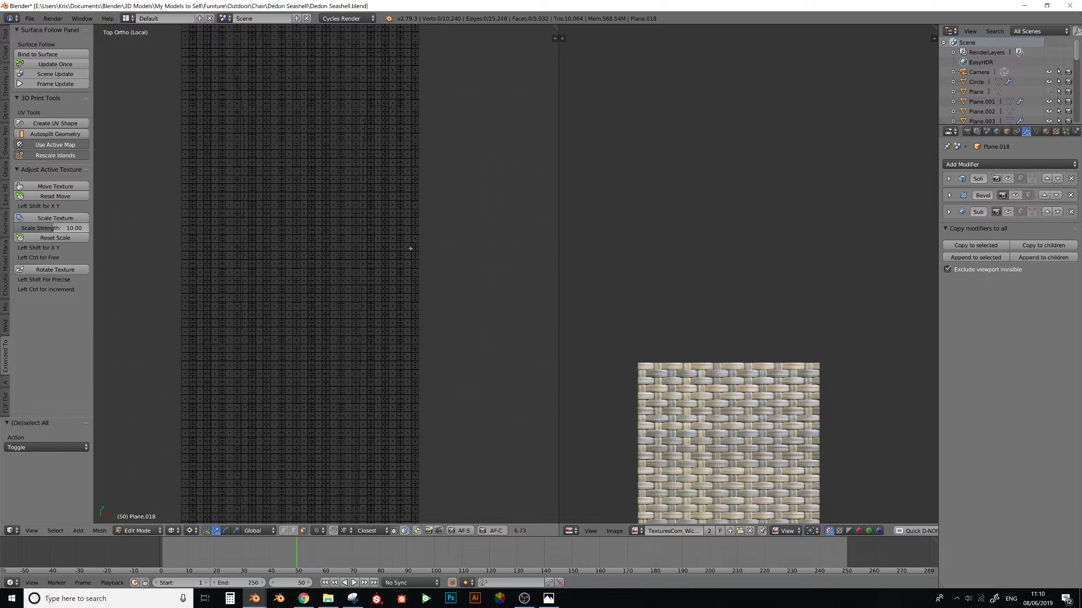
scroll(411, 249, up, 2)
key(c)
mouse_move(406, 237)
mouse_down()
mouse_move(380, 207)
mouse_move(371, 272)
mouse_move(378, 452)
mouse_up()
right_click(378, 452)
shift+middle_drag(378, 452, 386, 312)
key(c)
drag(384, 317, 387, 492)
right_click(387, 493)
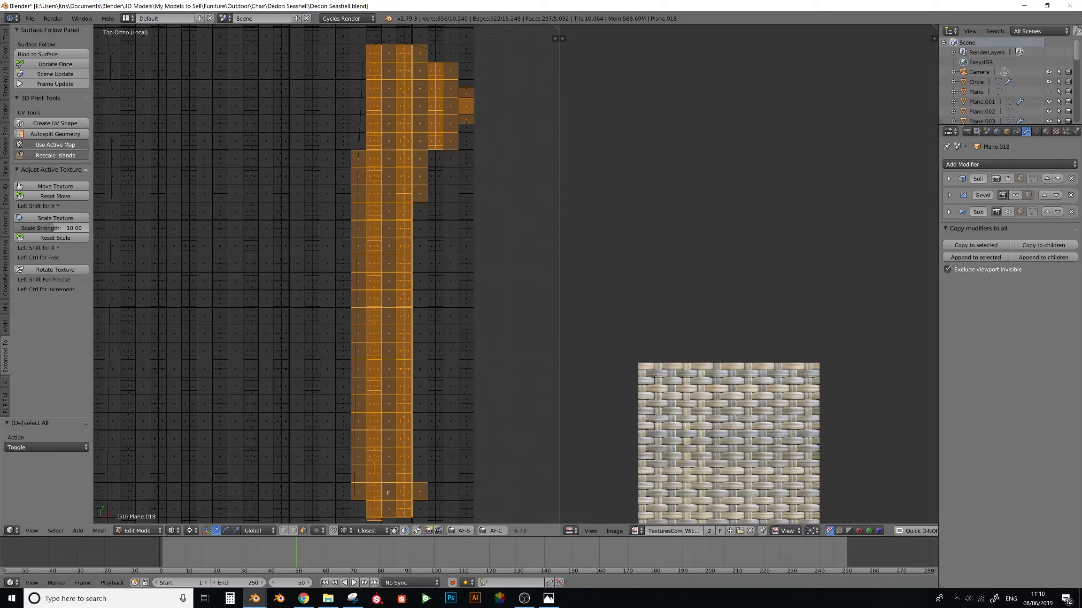
- Extend the face selection further down along the right side of the frame piece's outline
shift+middle_drag(387, 493, 420, 204)
key(c)
drag(422, 178, 420, 423)
right_click(420, 423)
shift+middle_drag(420, 424, 424, 394)
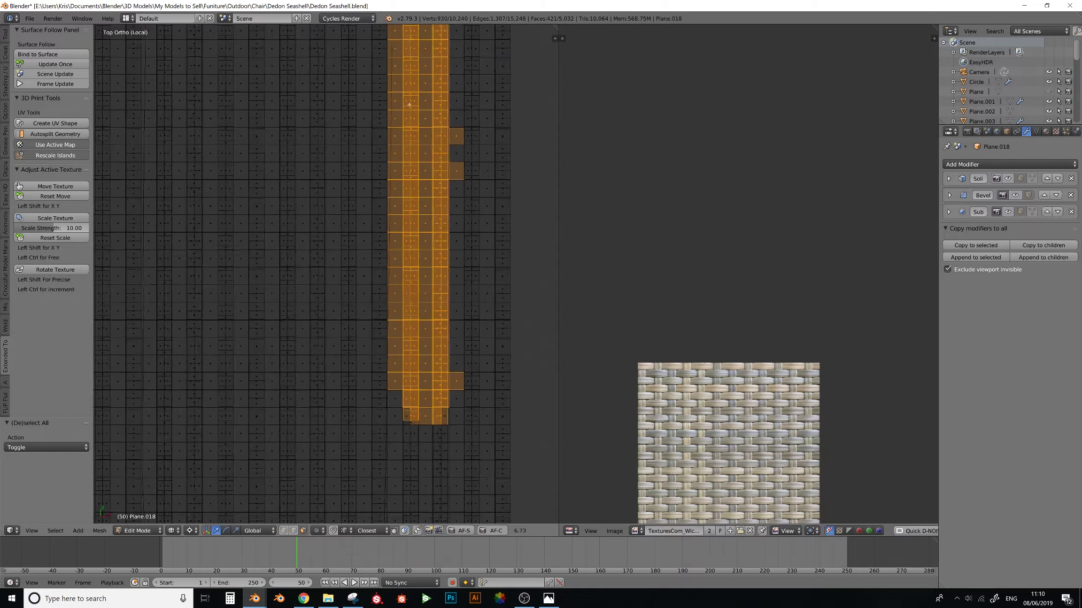
- Add the missing weave faces beside the outline at the upper end of the selected strip
shift+scroll(409, 104, up, 5)
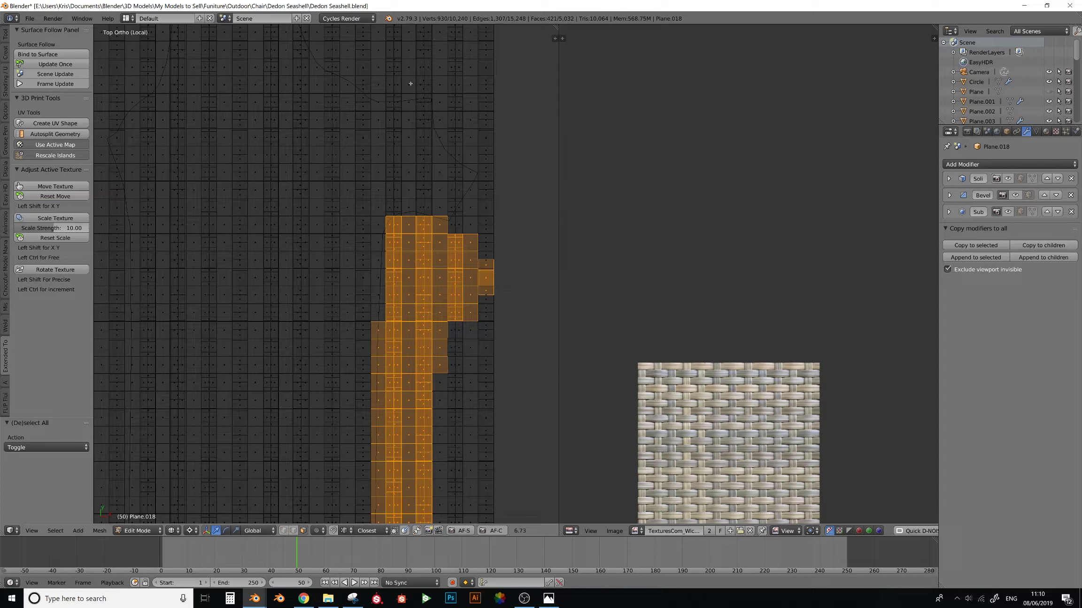
shift+middle_drag(420, 343, 411, 319)
key(c)
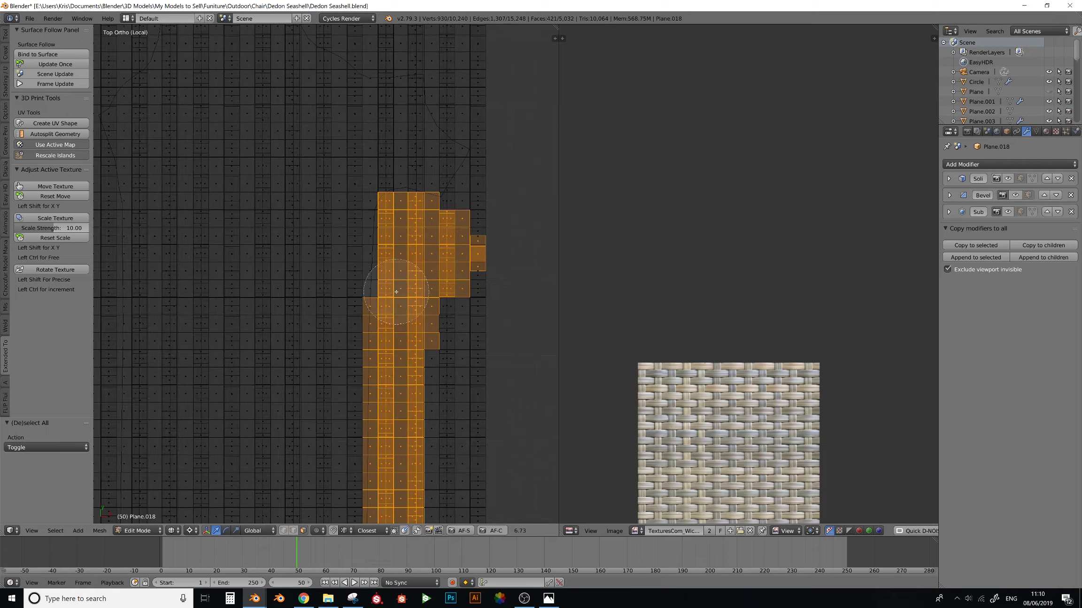
drag(400, 295, 402, 223)
right_click(402, 223)
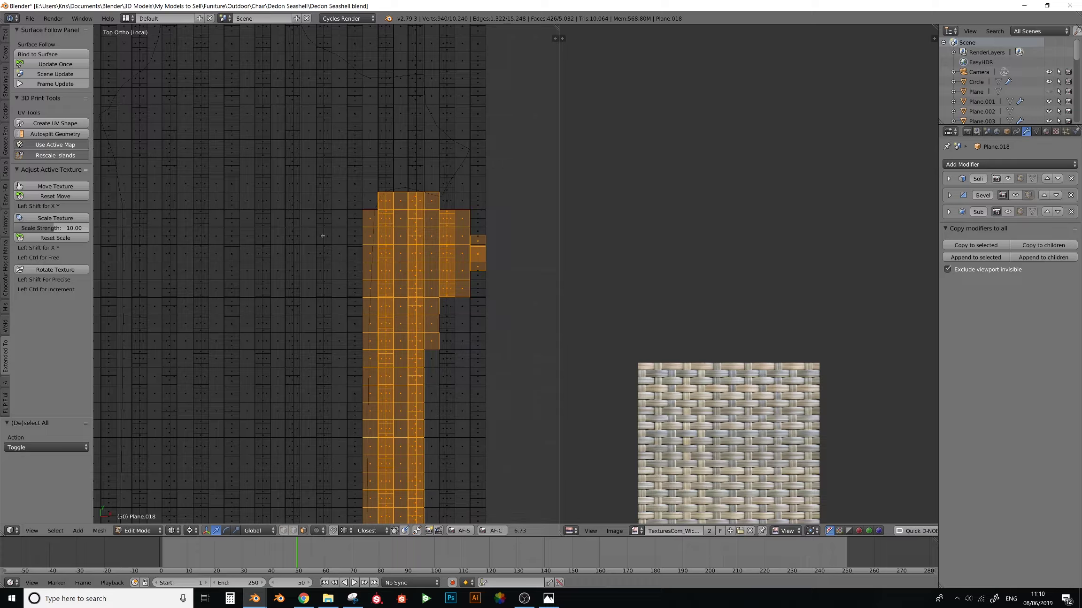
- Try to add faces around the upper end of the selected strip, and deselect the surplus ones
key(c)
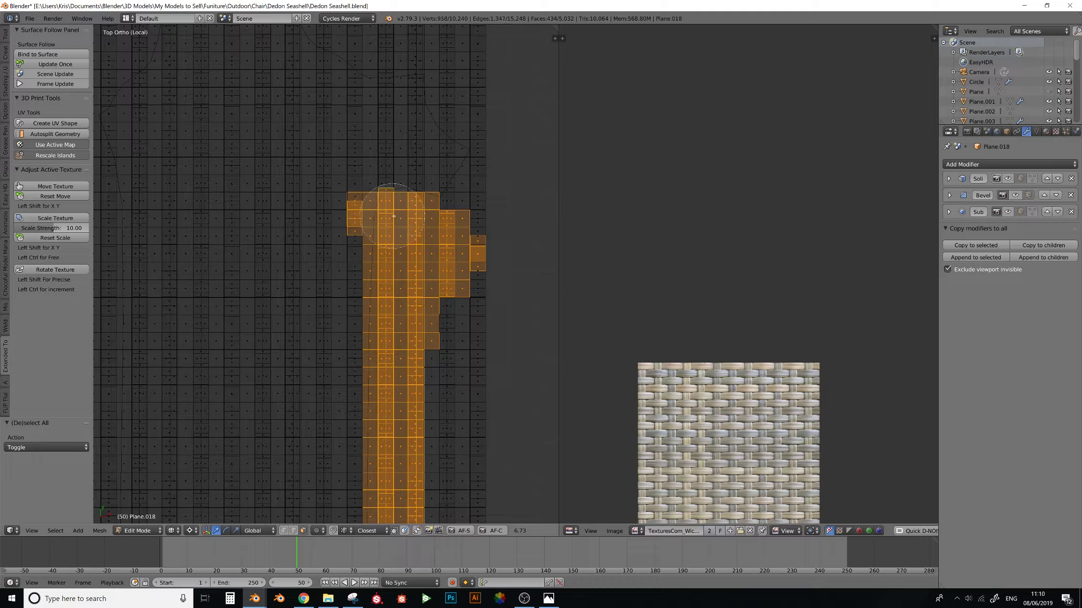
drag(342, 210, 396, 219)
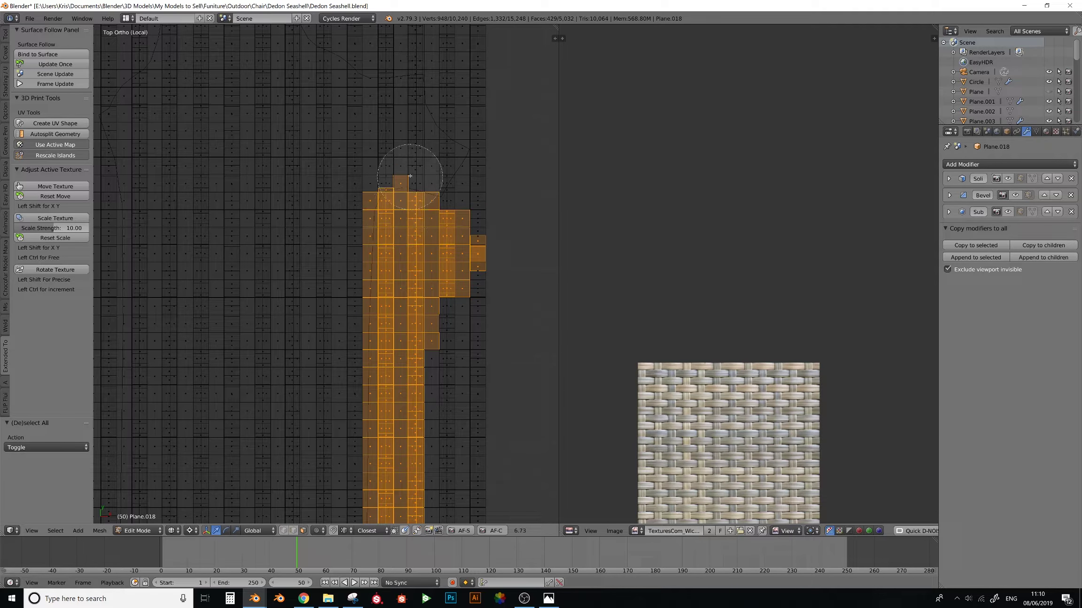
middle_click(407, 154)
key(Escape)
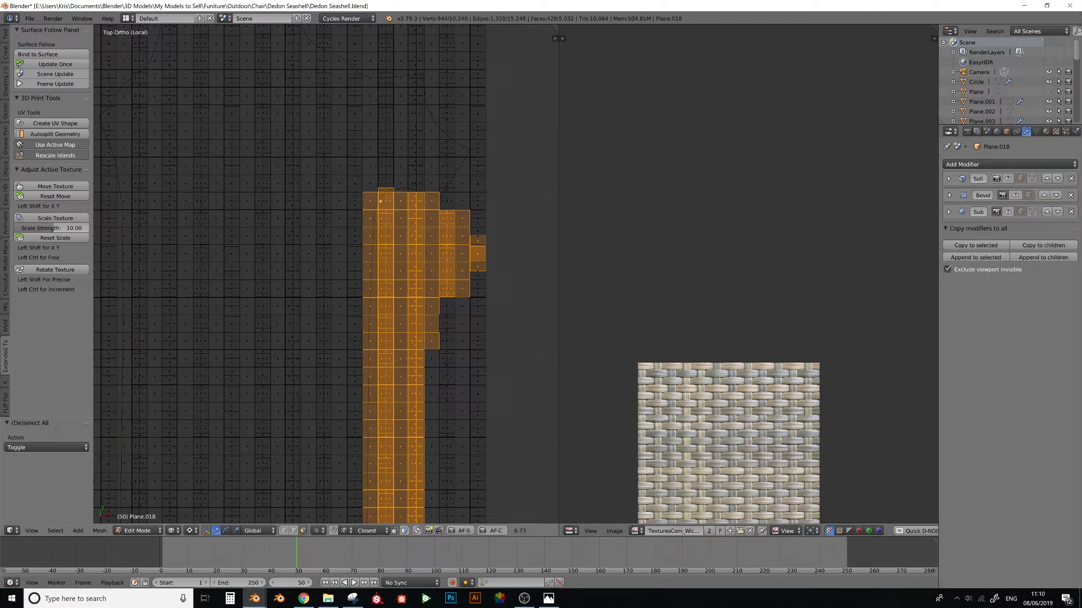
shift+right_click(374, 202)
shift+right_click(377, 219)
- Extend the face selection to the lower right corner of the outline and deselect the faces reaching inside it
mouse_move(397, 364)
shift+middle_down()
mouse_move(398, 122)
mouse_move(399, 299)
shift+middle_up()
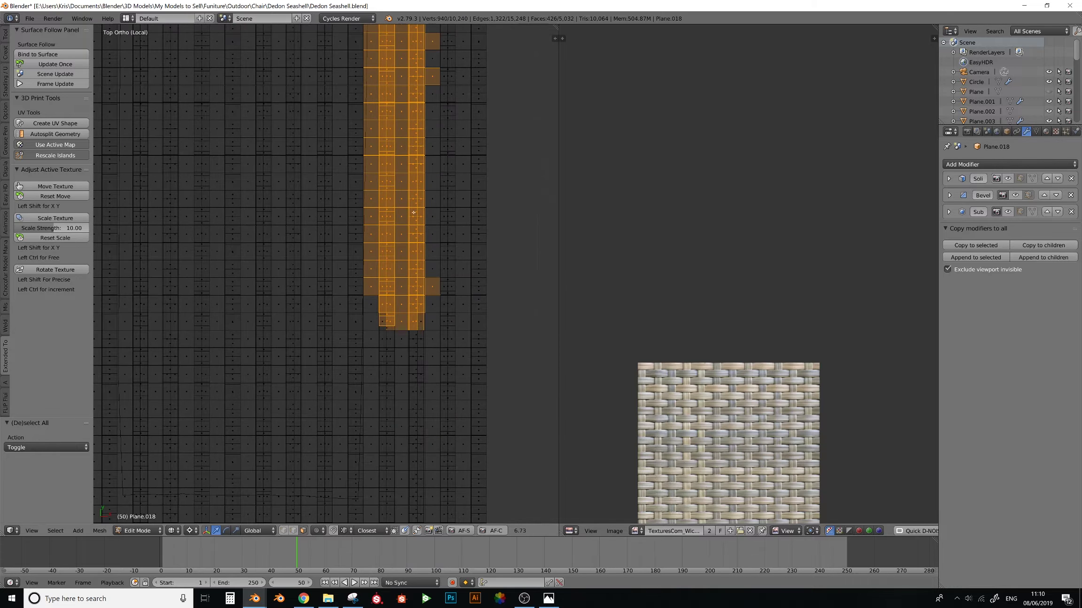
key(v)
key(c)
mouse_move(395, 301)
mouse_down()
mouse_move(390, 444)
mouse_move(378, 470)
mouse_up()
shift+middle_drag(378, 470, 379, 305)
mouse_move(344, 244)
mouse_down()
mouse_move(328, 237)
mouse_move(333, 257)
mouse_up()
mouse_move(318, 179)
middle_down()
mouse_move(326, 177)
mouse_move(327, 263)
middle_up()
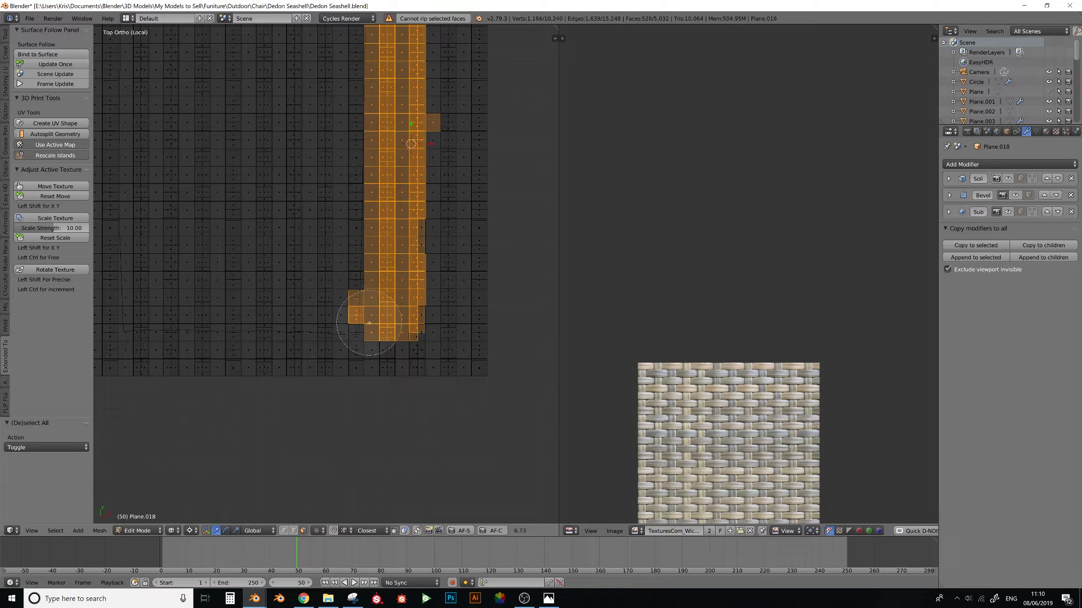
drag(321, 288, 328, 293)
mouse_move(329, 293)
middle_down()
mouse_move(324, 328)
mouse_move(304, 279)
middle_up()
- Circle-select the weave faces below the frame piece's outline and around the mesh's lower left corner
mouse_move(393, 295)
mouse_down()
mouse_move(379, 328)
mouse_move(257, 356)
mouse_up()
shift+middle_drag(302, 370, 479, 376)
key(c)
mouse_move(433, 366)
mouse_down()
mouse_move(221, 368)
mouse_move(263, 350)
mouse_move(230, 273)
mouse_move(259, 121)
mouse_up()
right_click(222, 368)
scroll(248, 341, down, 2)
- Extend the face selection up the lower part of the mesh's left margin outside the outline
key(c)
shift+middle_drag(259, 121, 284, 275)
key(c)
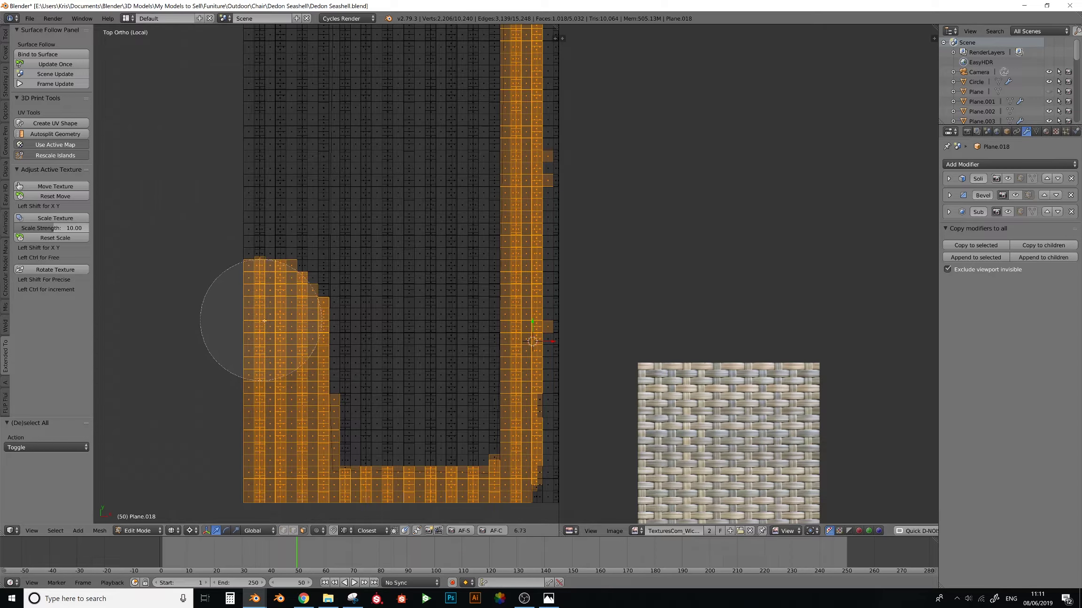
mouse_move(277, 319)
mouse_down()
mouse_move(260, 99)
mouse_move(281, 97)
mouse_up()
right_click(281, 98)
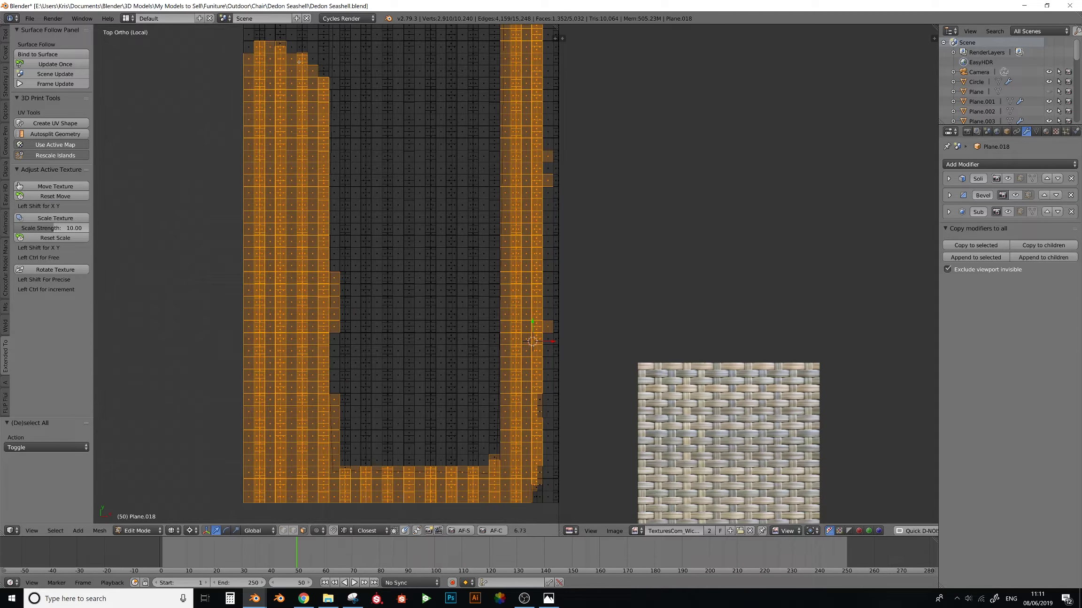
- Continue the face selection up the rest of the left margin to the mesh's upper left corner
shift+middle_drag(299, 62, 311, 327)
key(c)
drag(287, 335, 278, 111)
right_click(277, 110)
shift+middle_drag(274, 142, 273, 251)
key(c)
mouse_move(281, 287)
mouse_down()
mouse_move(277, 194)
mouse_move(308, 130)
mouse_move(288, 40)
mouse_up()
right_click(288, 40)
- Circle-select the weave faces above the frame piece's outline across to the mesh's upper right edge
shift+middle_drag(393, 81, 314, 222)
key(c)
mouse_move(309, 160)
mouse_down()
mouse_move(308, 150)
mouse_move(418, 169)
mouse_move(447, 236)
mouse_move(536, 280)
mouse_move(534, 303)
mouse_up()
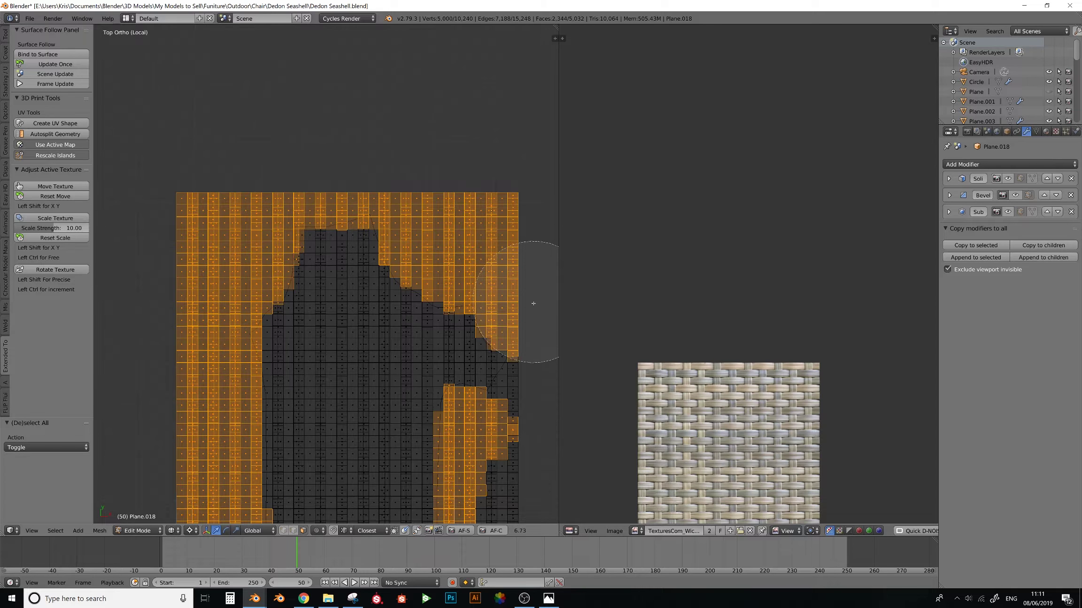
right_click(535, 304)
- Select the remaining weave faces between the outline's right side and the mesh's right edge, down to the bottom
shift+middle_drag(538, 326, 445, 225)
key(c)
drag(470, 279, 437, 374)
right_click(438, 374)
shift+middle_drag(438, 374, 446, 161)
scroll(441, 169, down, 4)
key(c)
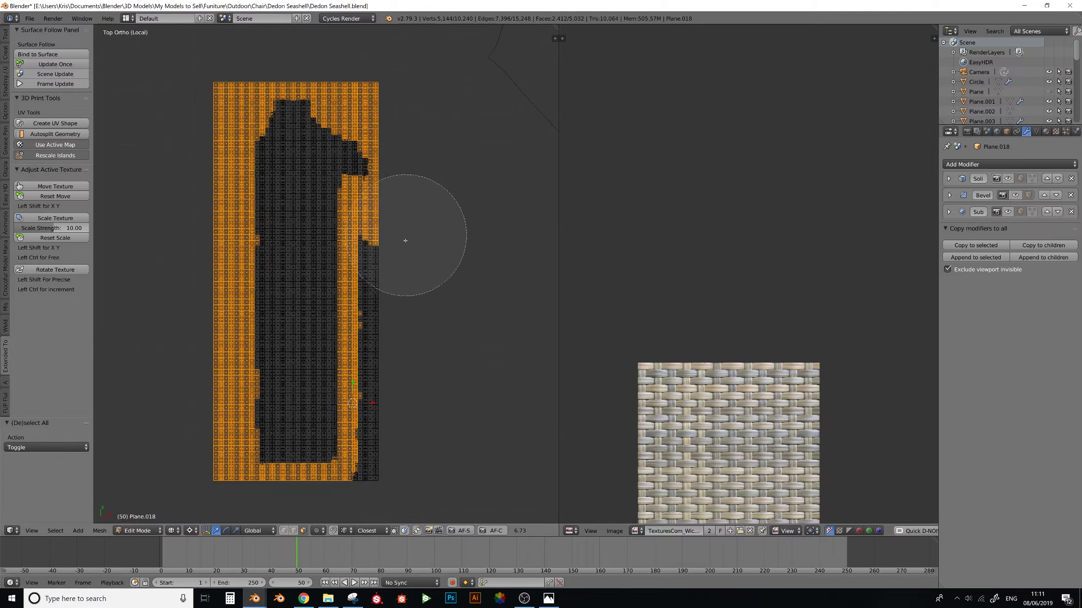
drag(405, 241, 413, 447)
right_click(414, 447)
- Deselect the stray faces jutting past the left margin's straight inner edge with circle select, from the mesh's bottom upwards
scroll(507, 265, up, 5)
key(c)
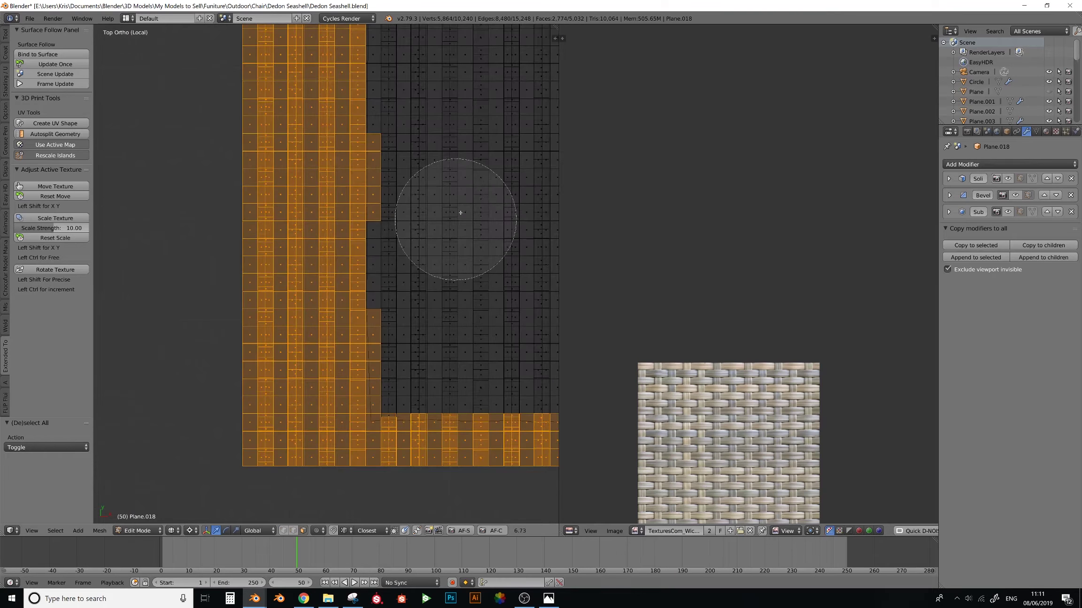
drag(454, 213, 433, 191)
middle_drag(433, 191, 454, 282)
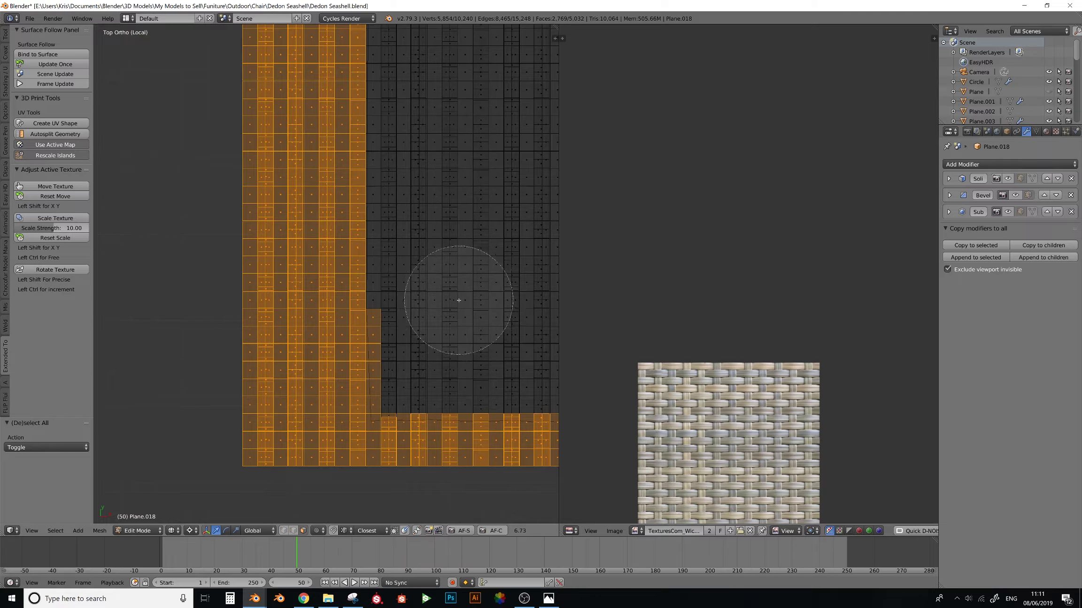
scroll(423, 306, up, 6)
middle_drag(400, 308, 396, 386)
right_click(469, 76)
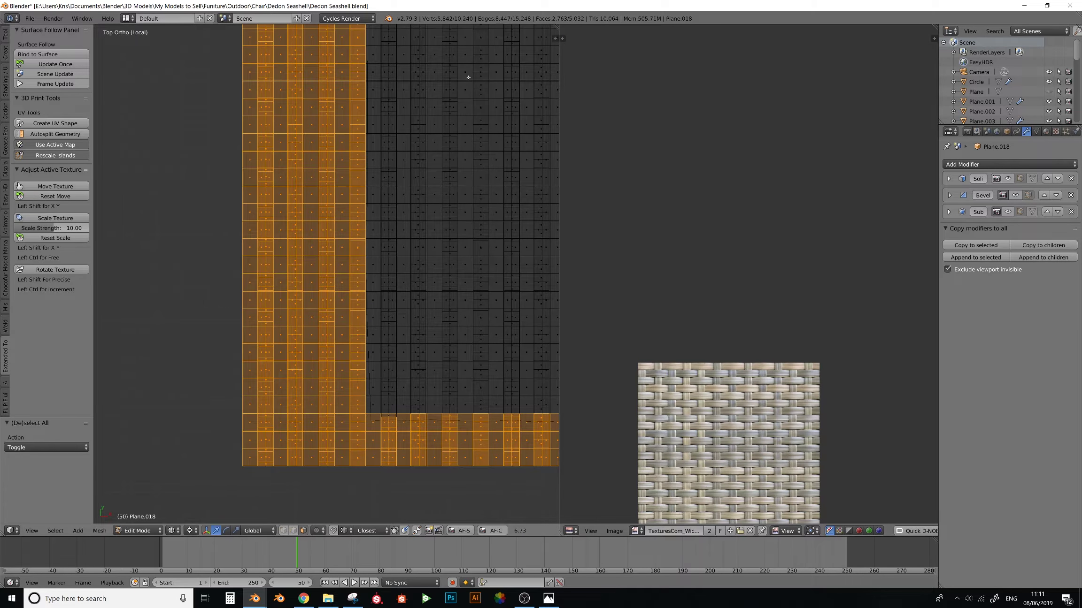
shift+middle_drag(474, 58, 442, 333)
key(c)
middle_drag(370, 271, 362, 222)
right_click(362, 222)
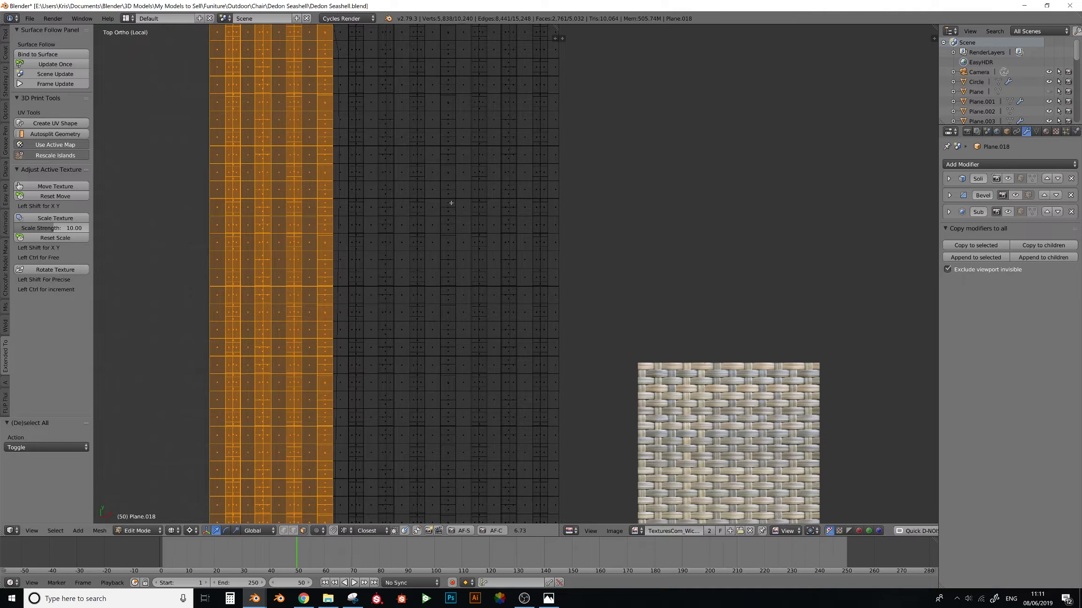
- Delete the selected weave faces outside the frame piece's outline
scroll(415, 248, down, 4)
key(x)
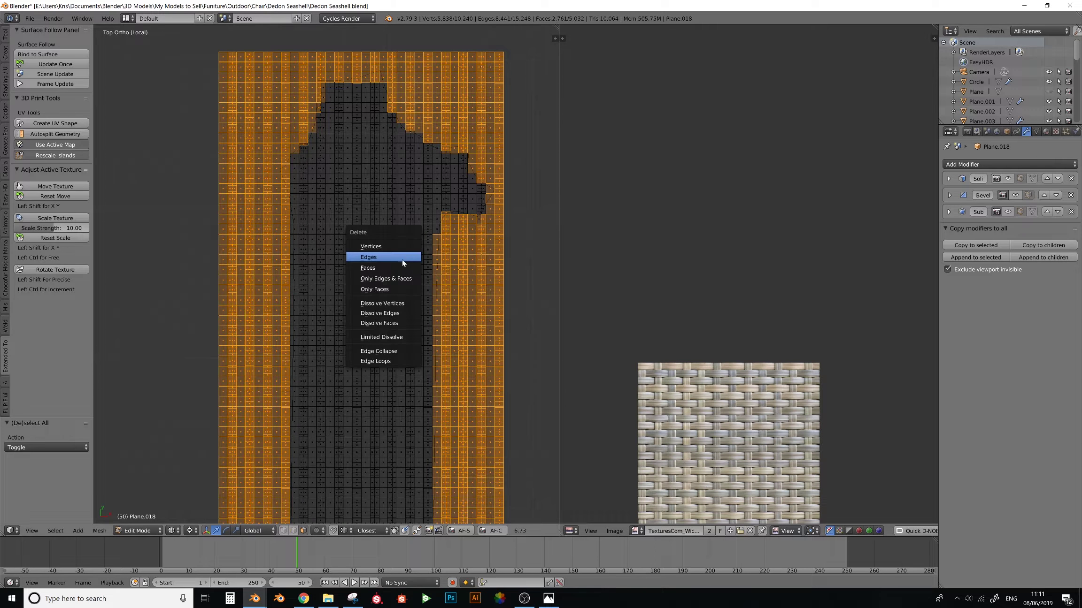
click(407, 258)
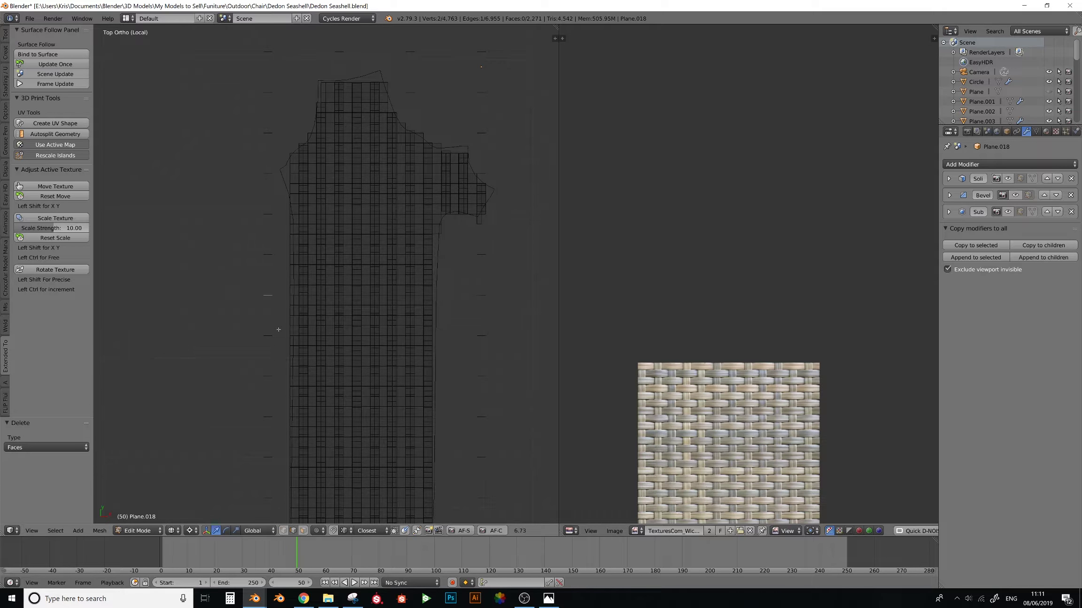
- Select all loose edges around the trimmed weave by similar amount of faces around an edge, and delete them as edges
key(shift+g)
key(shift+g)
key(shift+g)
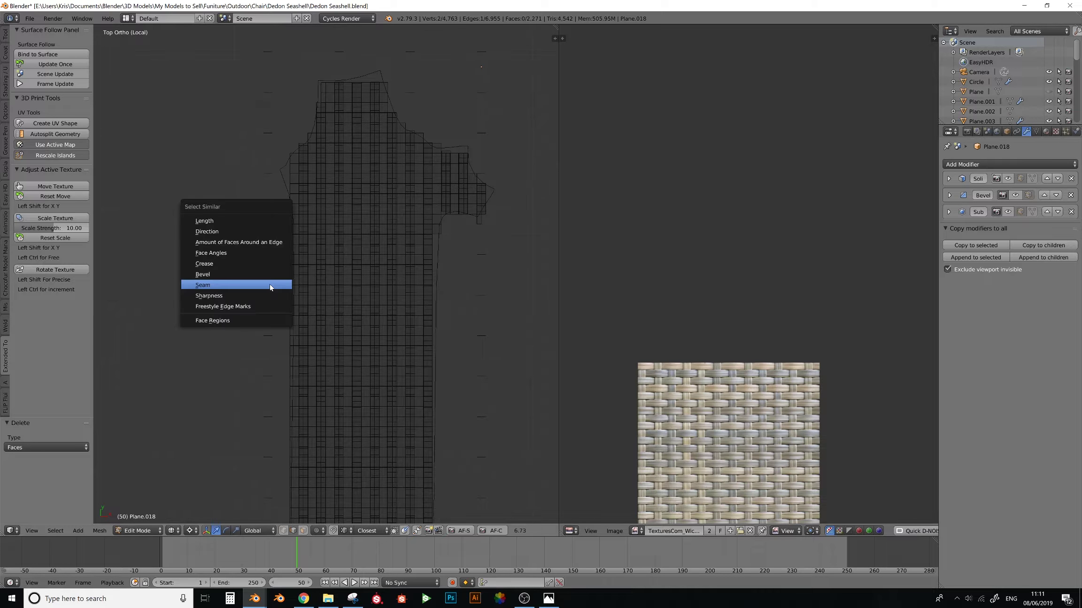
click(246, 243)
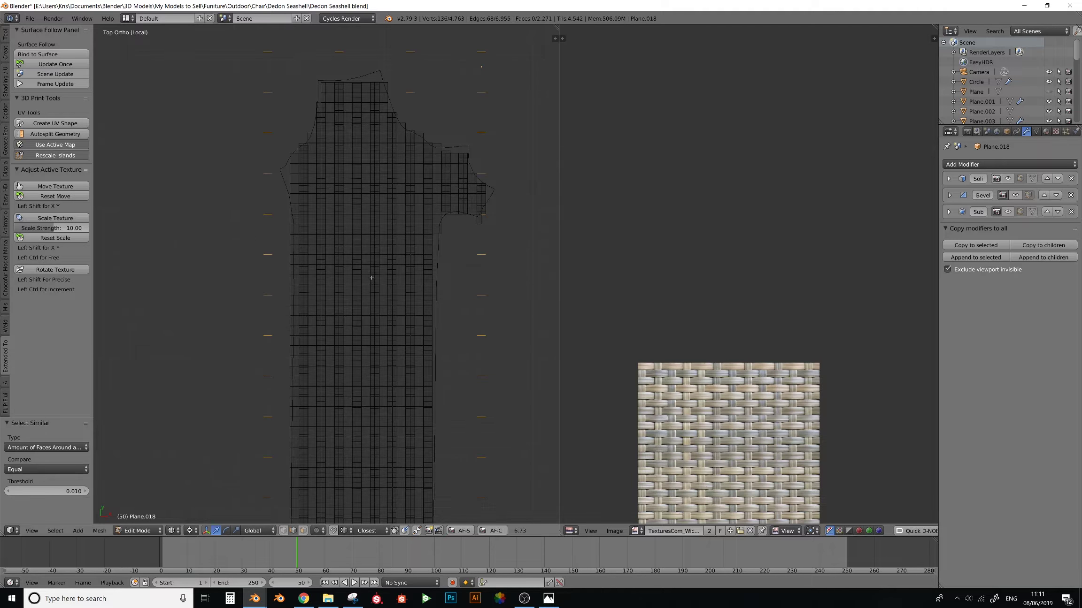
middle_drag(399, 290, 348, 259)
key(x)
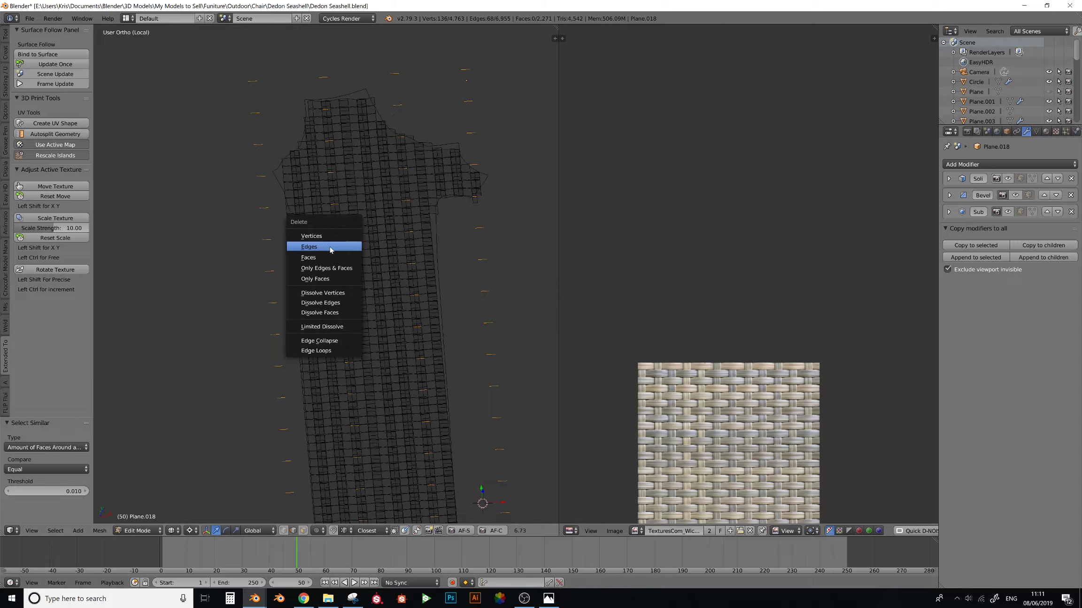
click(331, 246)
- Return the trimmed weave to Object Mode and display it in solid shading
scroll(343, 262, up, 4)
key(Tab)
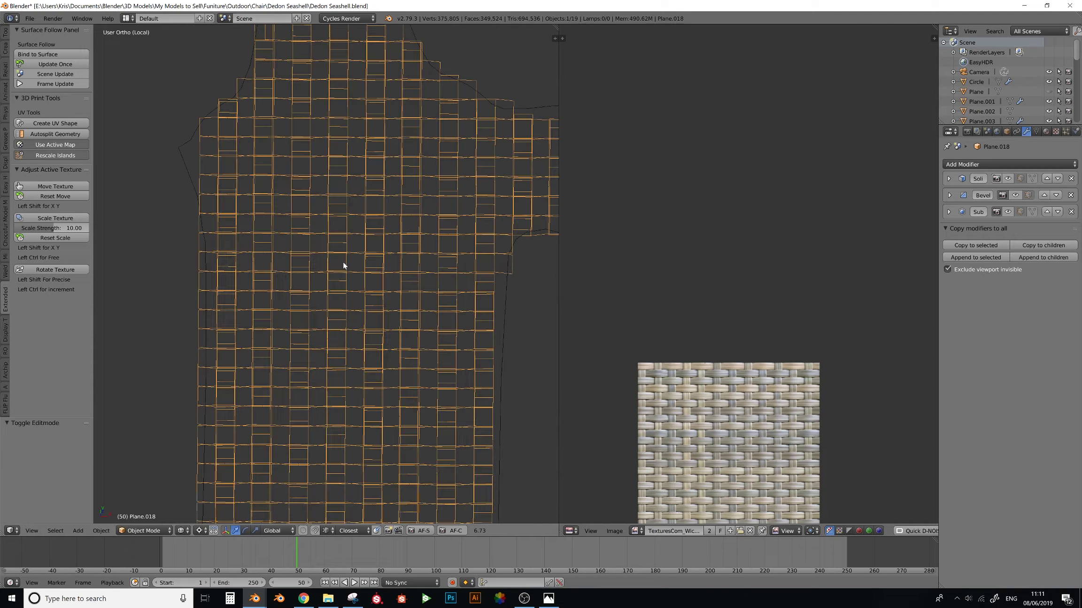
key(z)
scroll(395, 258, down, 2)
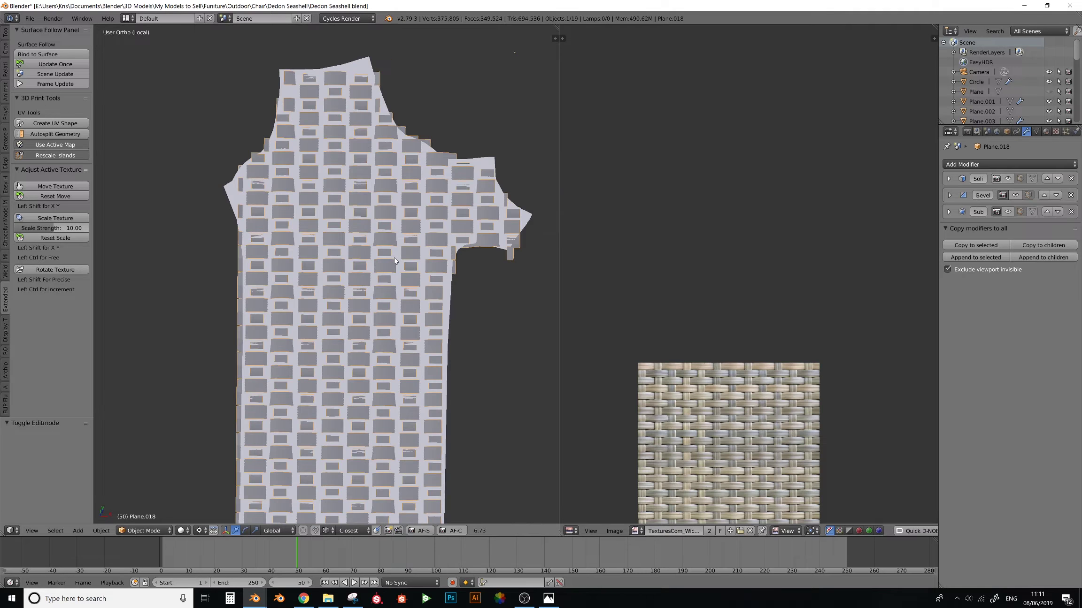
mouse_move(394, 258)
middle_down()
mouse_move(410, 253)
mouse_move(422, 220)
mouse_move(386, 290)
middle_up()
key(g)
right_click(348, 277)
right_click(407, 230)
key(g)
right_click(425, 205)
right_click(381, 276)
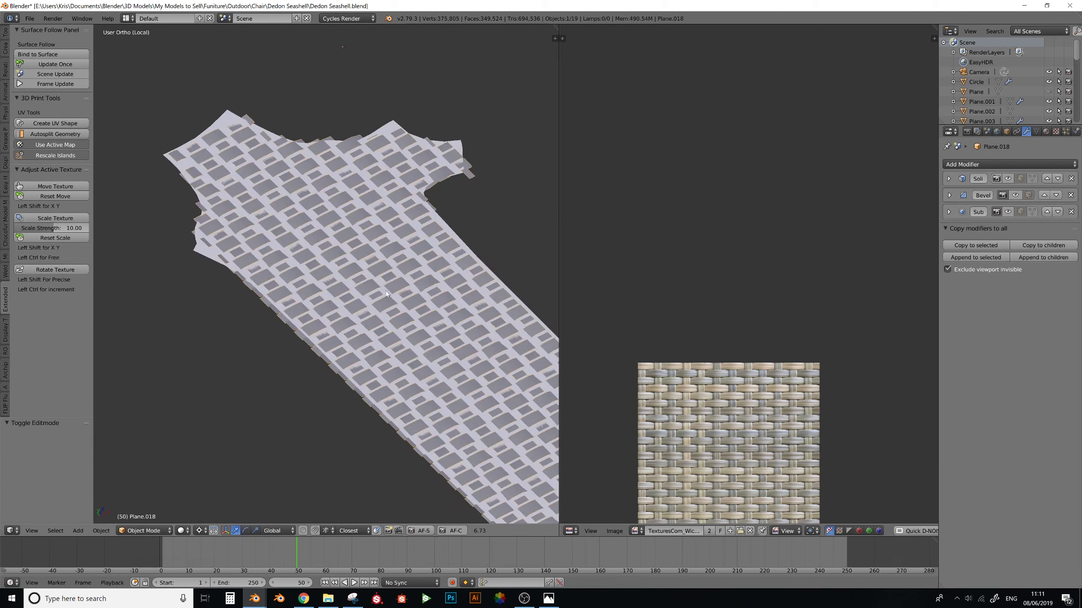
right_click(390, 123)
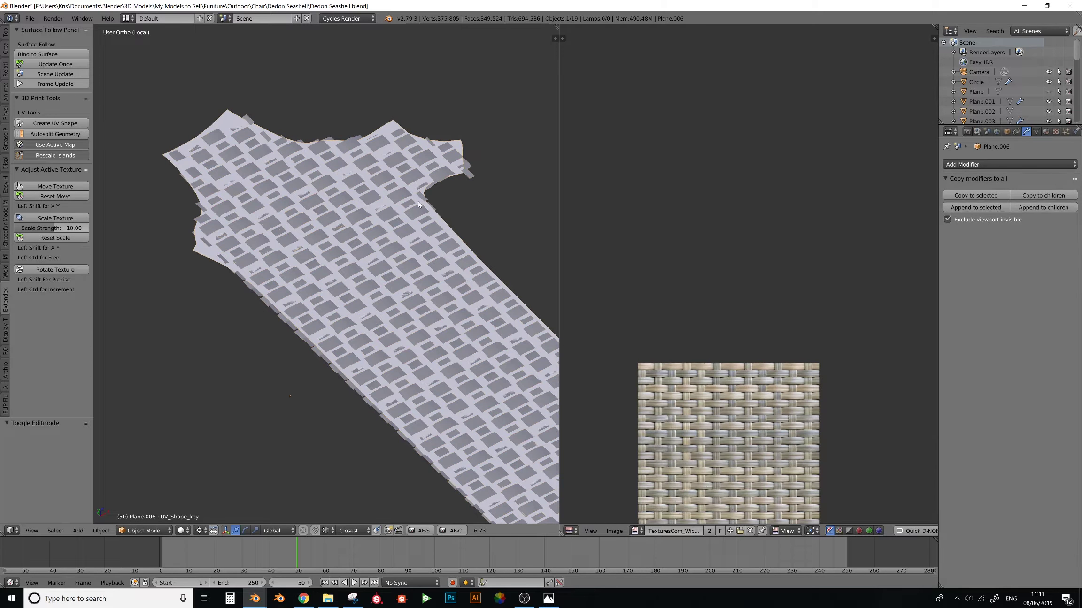
- Add a Surface Deform modifier to the weave mesh with the flattened frame piece Plane.006 as its target
right_click(407, 216)
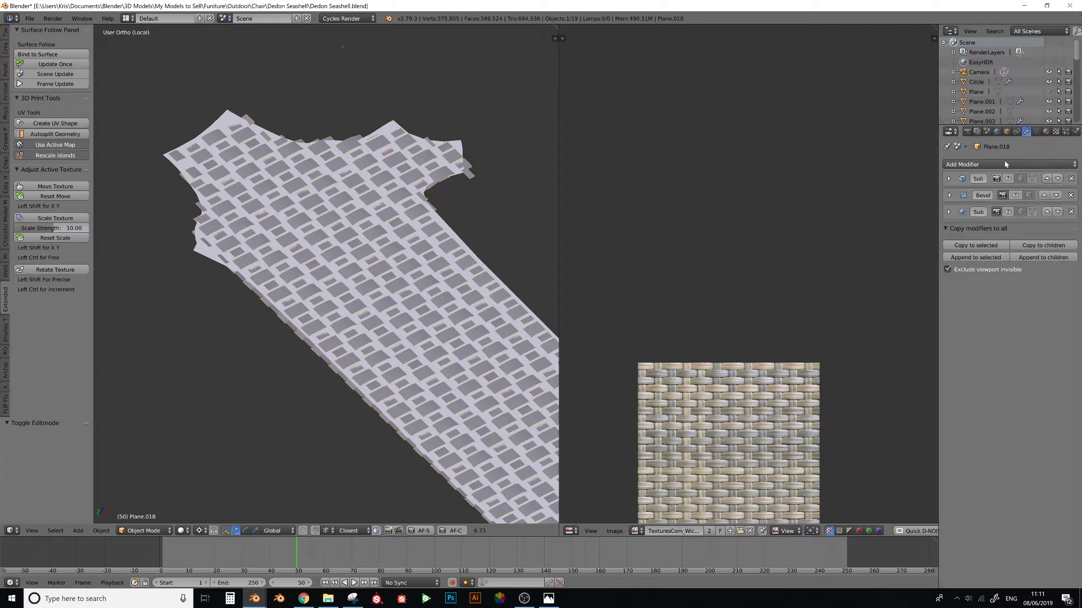
click(1003, 163)
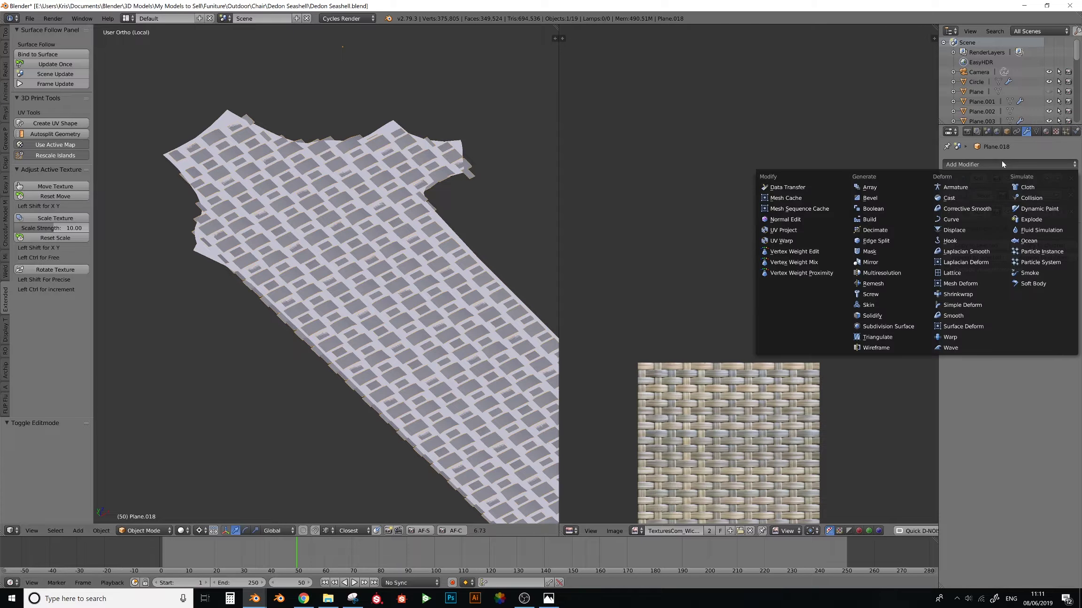
click(966, 326)
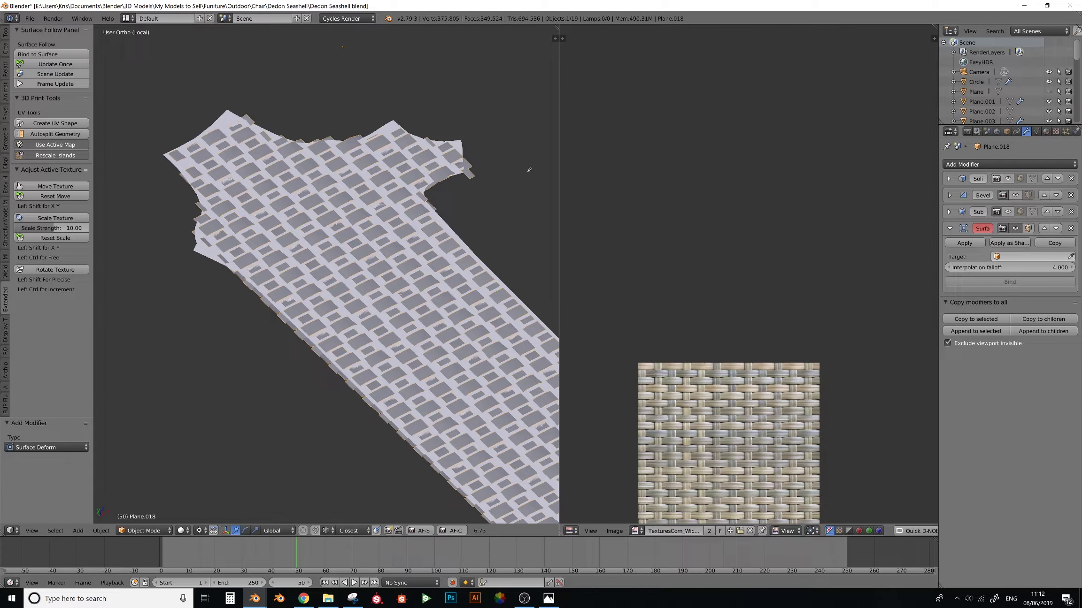
click(396, 121)
- Check the flattened frame piece's shape keys, and bind the weave's Surface Deform modifier to that piece
right_click(392, 125)
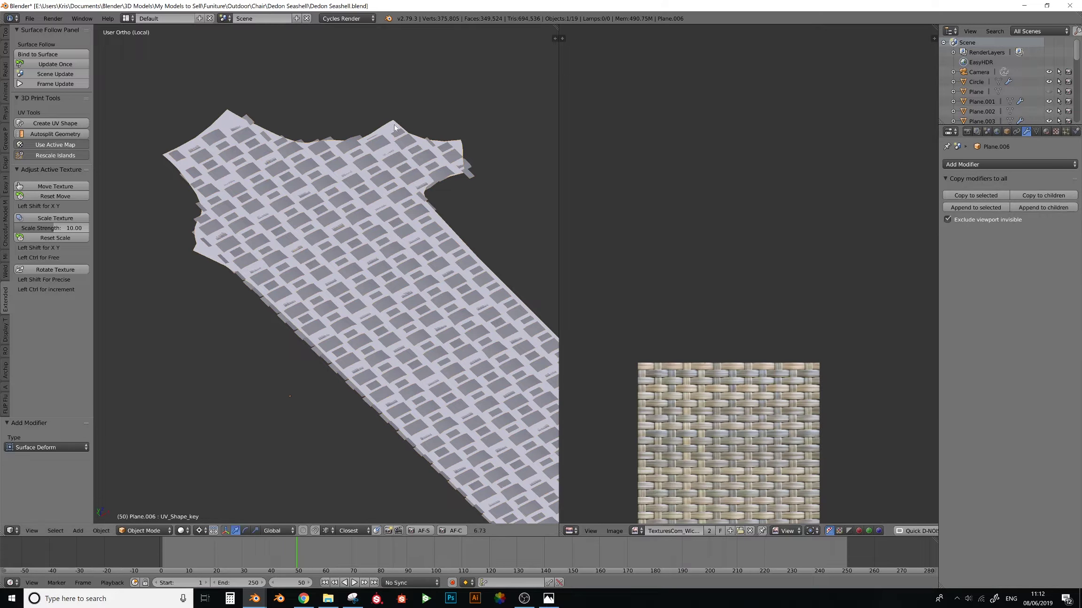
click(1036, 132)
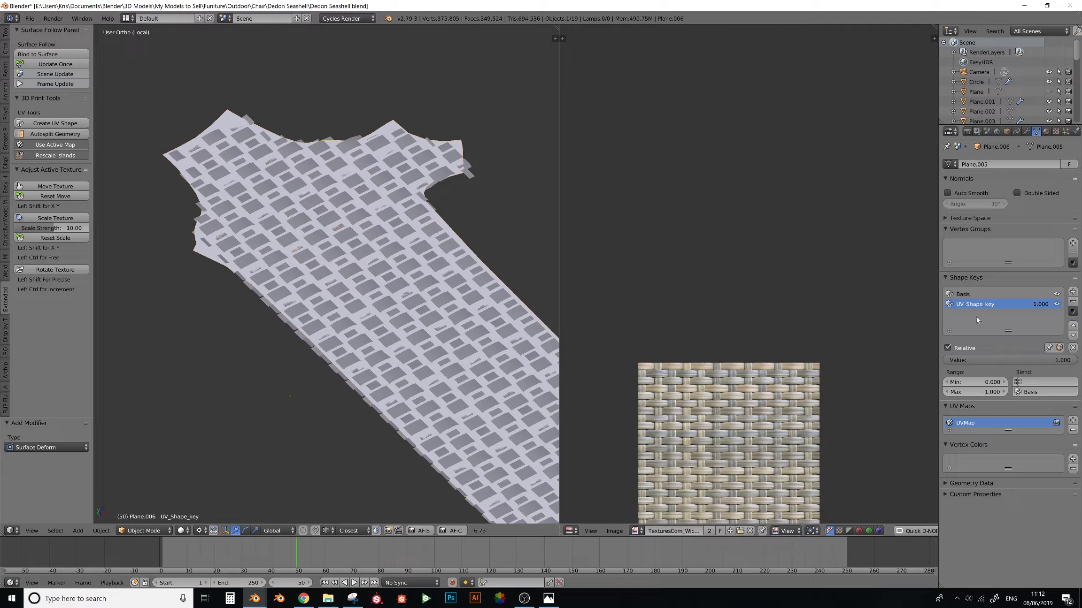
click(1026, 131)
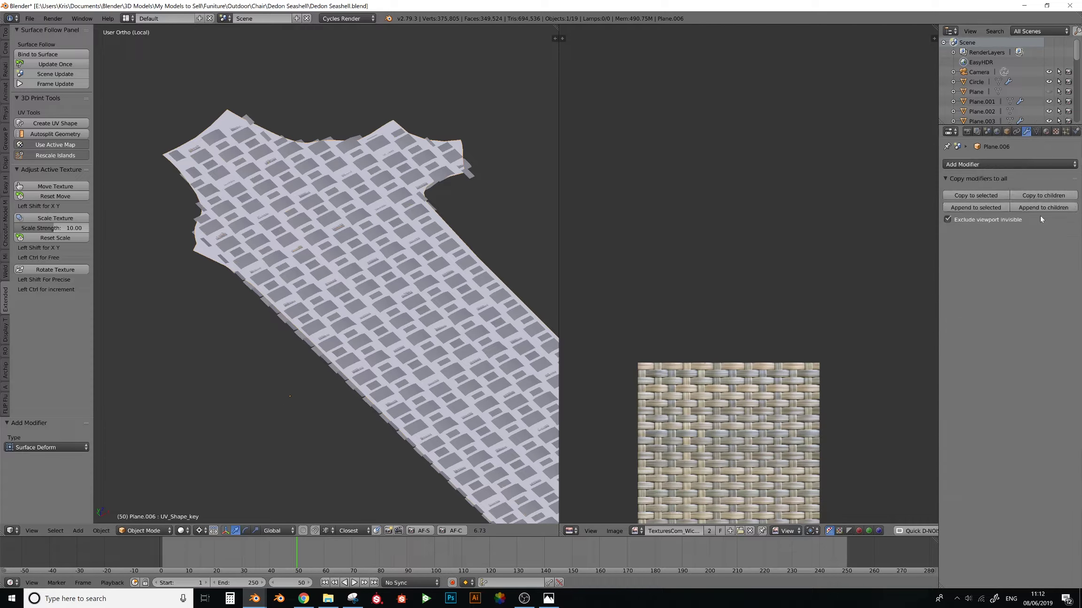
right_click(428, 189)
click(1010, 283)
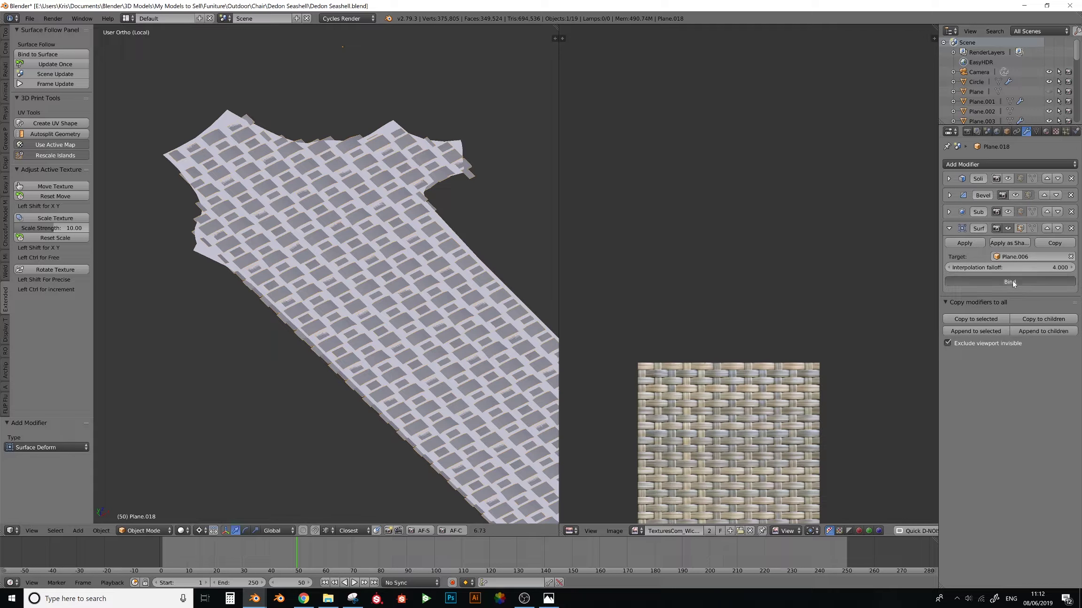
- Lower the frame piece's UV_Shape_key value to its 0.000 minimum and hide the frame piece
right_click(399, 124)
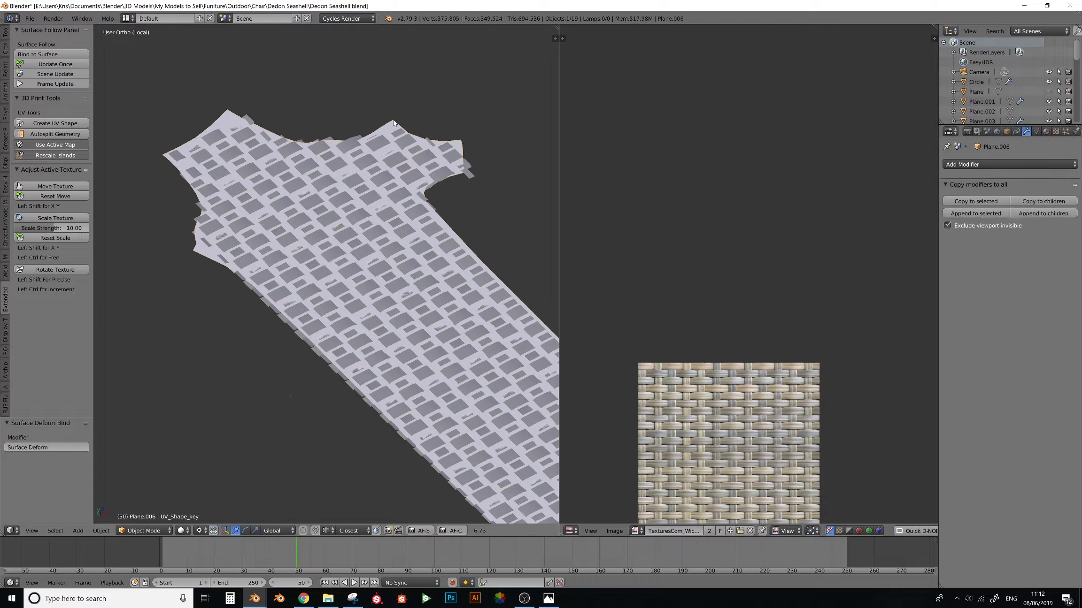
click(1035, 132)
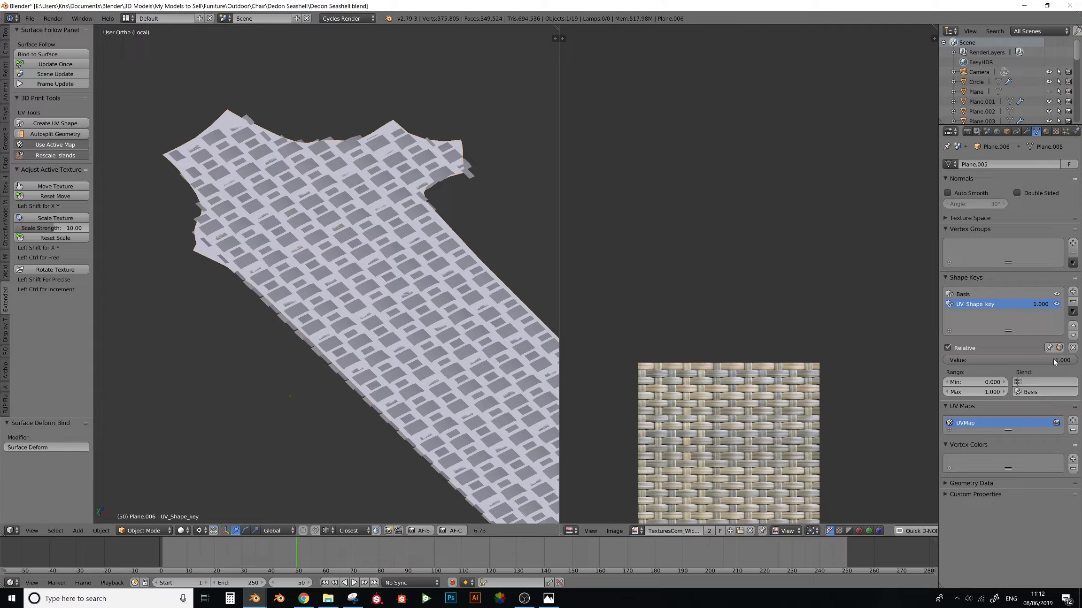
drag(1054, 362, 944, 360)
middle_drag(386, 374, 367, 269)
key(h)
middle_drag(310, 248, 325, 234)
- Move the weave's Surface Deform modifier to the top of the stack, above Solidify, Bevel and Subdivision Surface
right_click(242, 256)
click(1026, 131)
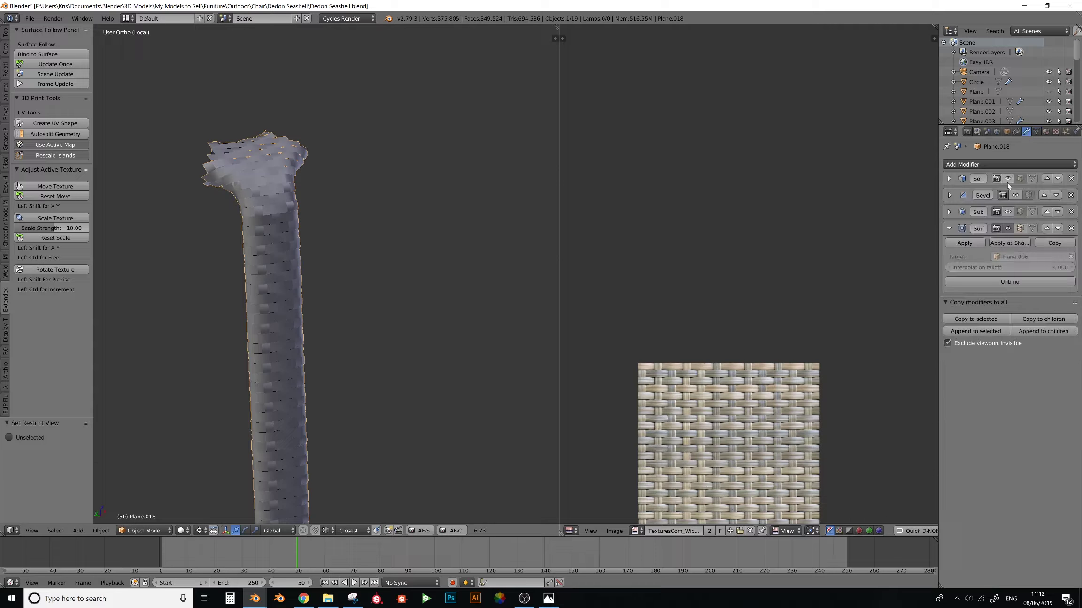
click(1007, 180)
click(1015, 195)
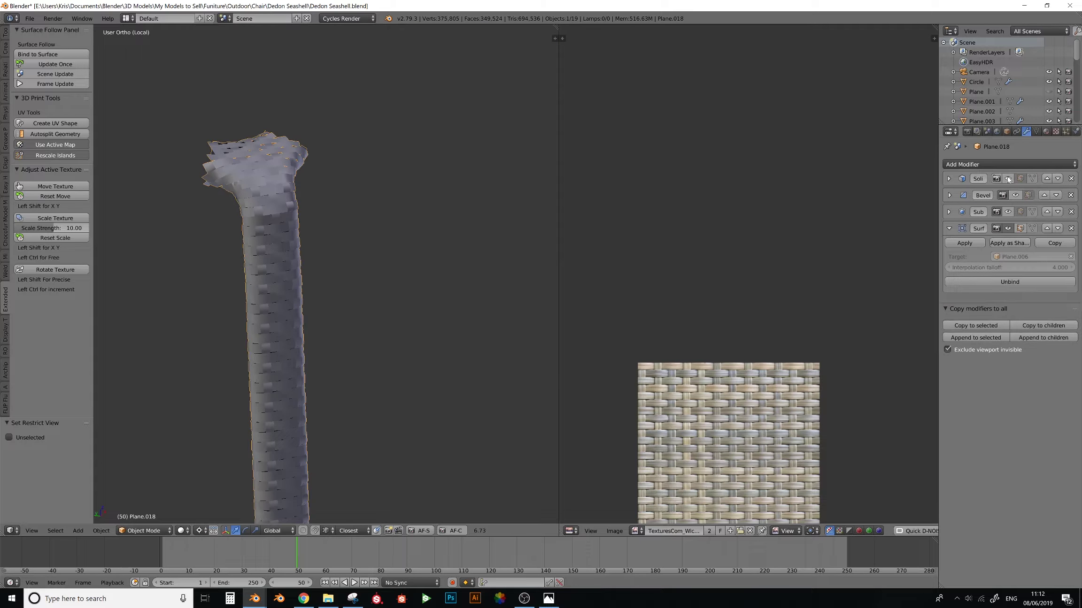
click(1046, 229)
click(1046, 212)
click(1046, 196)
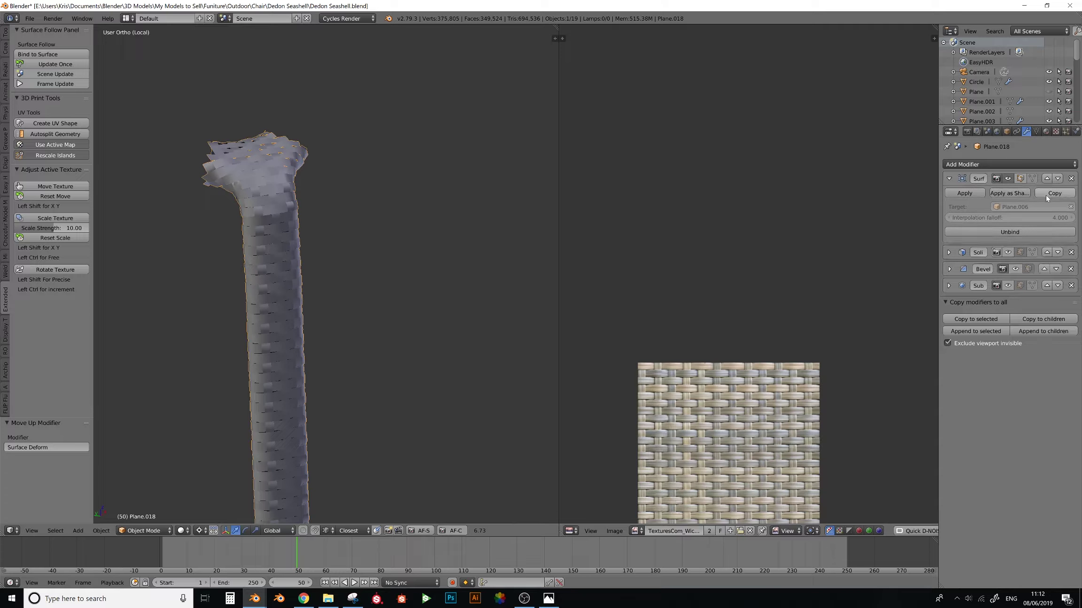
- Preview the wrapped weave with its Solidify, Bevel and Subdivision Surface modifiers temporarily displayed in the viewport
click(1008, 252)
scroll(290, 237, up, 2)
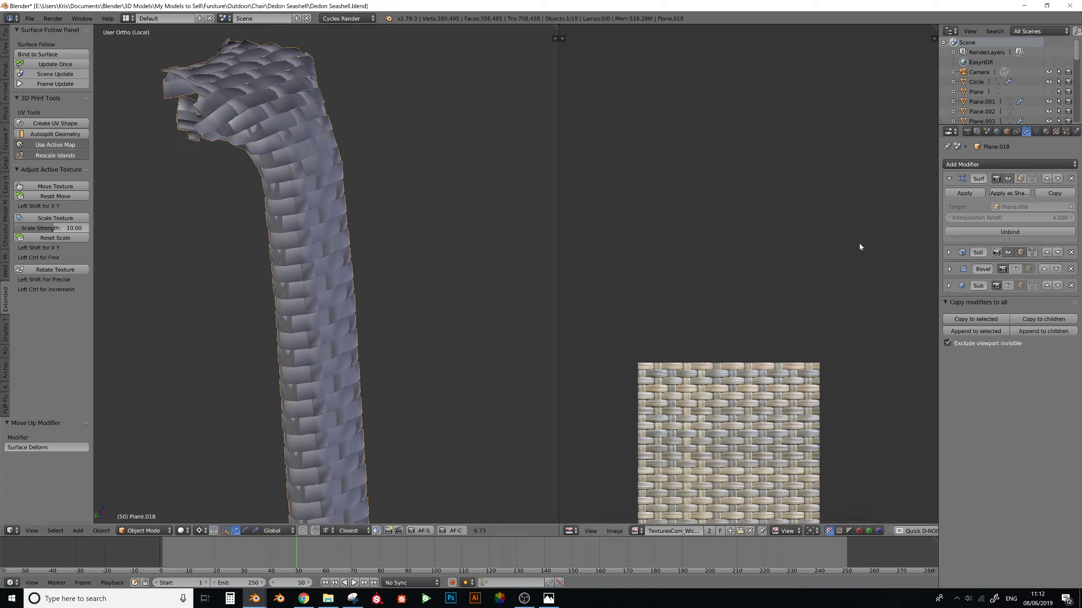
click(1015, 269)
click(1015, 286)
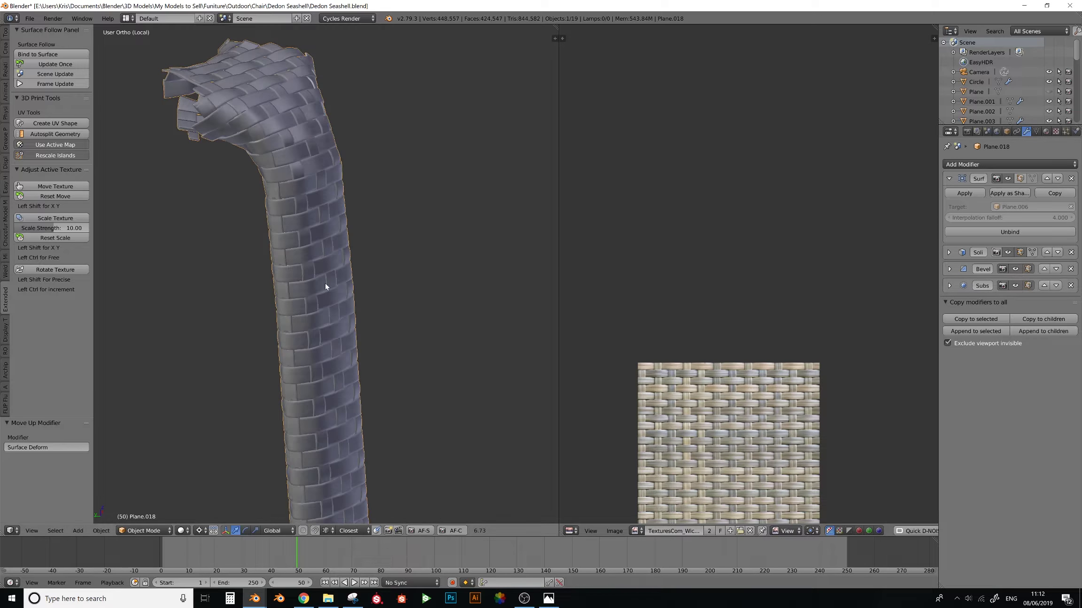
middle_drag(350, 244, 320, 189)
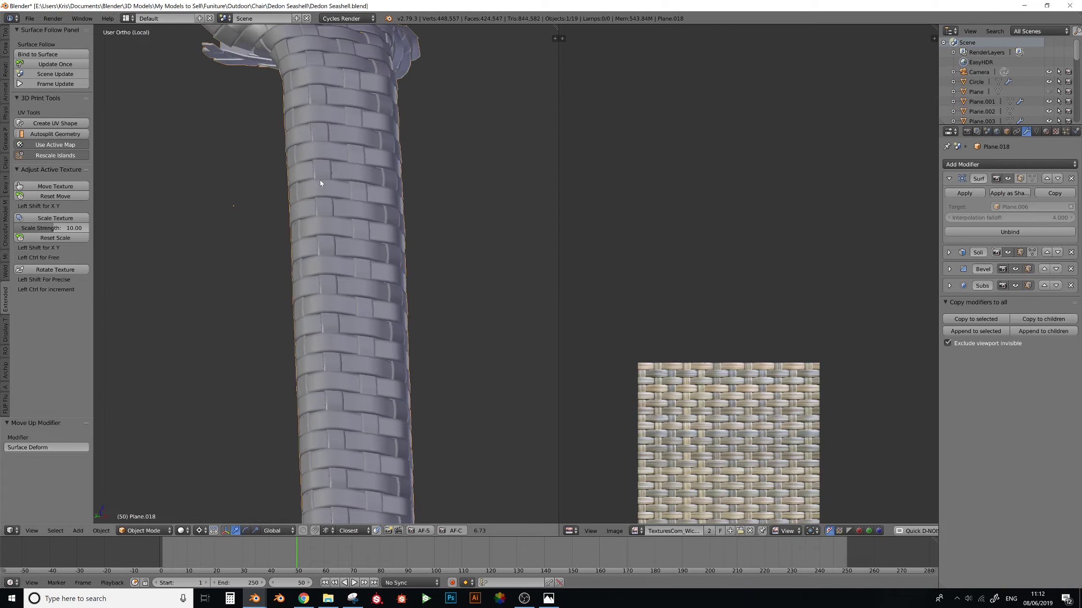
scroll(376, 146, up, 3)
shift+middle_drag(376, 146, 371, 296)
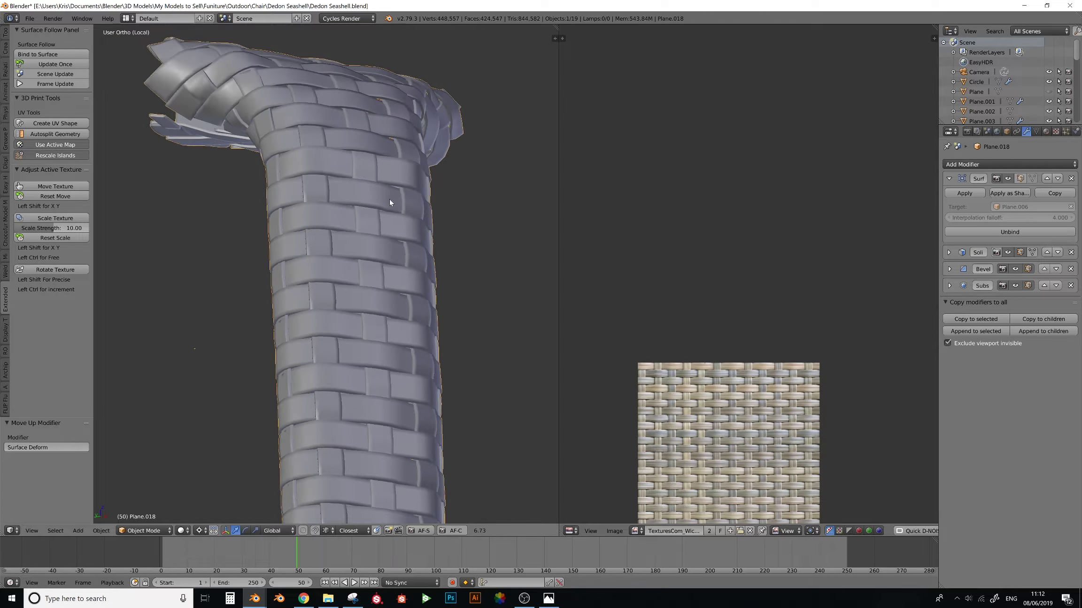
click(1016, 270)
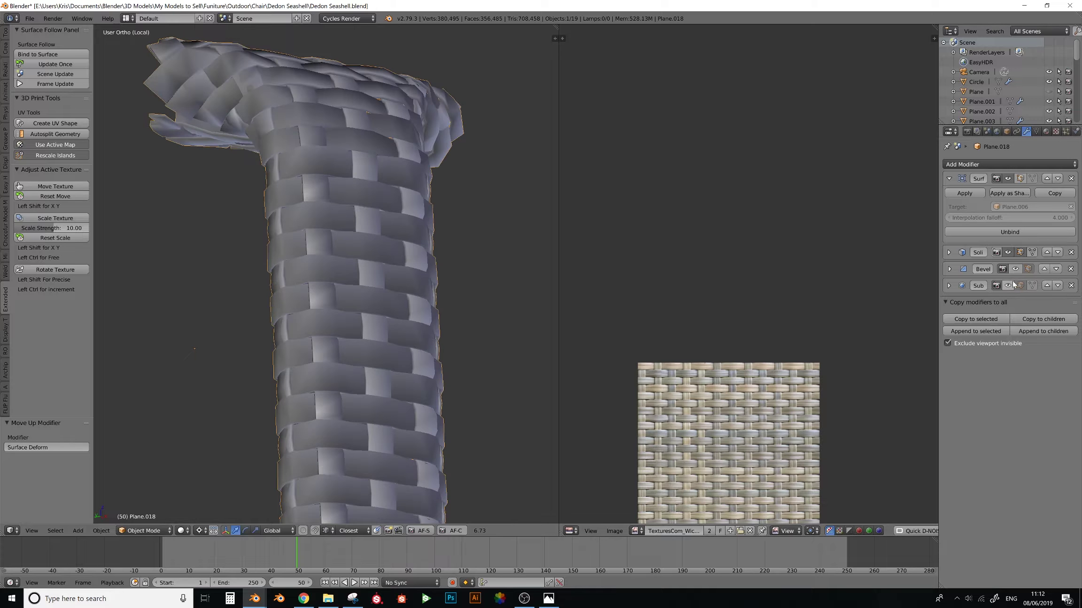
click(1009, 254)
- Apply the Surface Deform modifier to the wrapped weave mesh
scroll(374, 209, down, 1)
middle_drag(352, 209, 372, 253)
key(Tab)
scroll(374, 208, down, 1)
key(Tab)
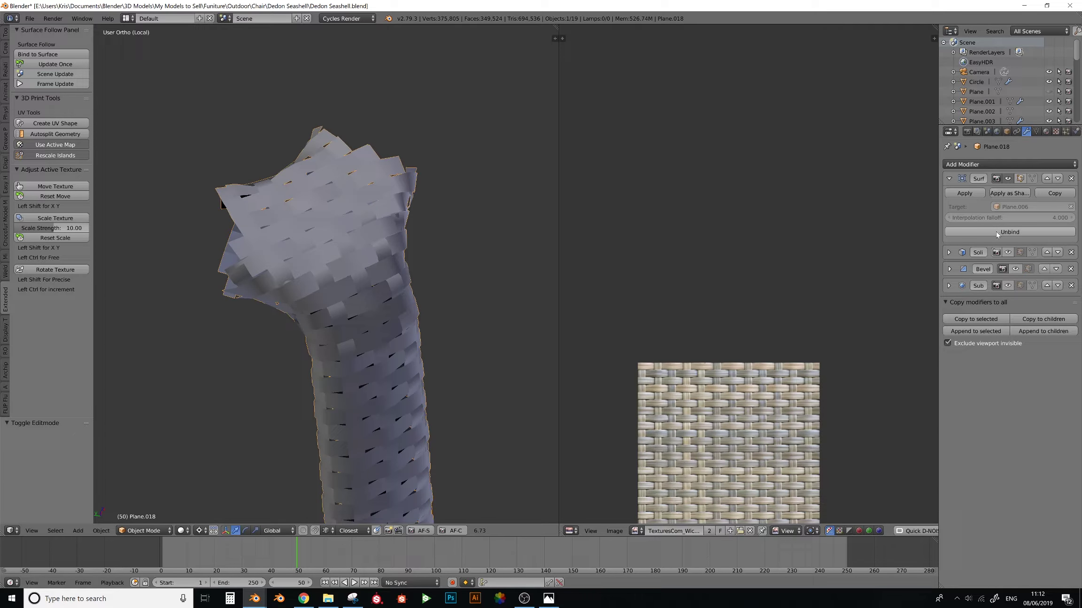
click(964, 193)
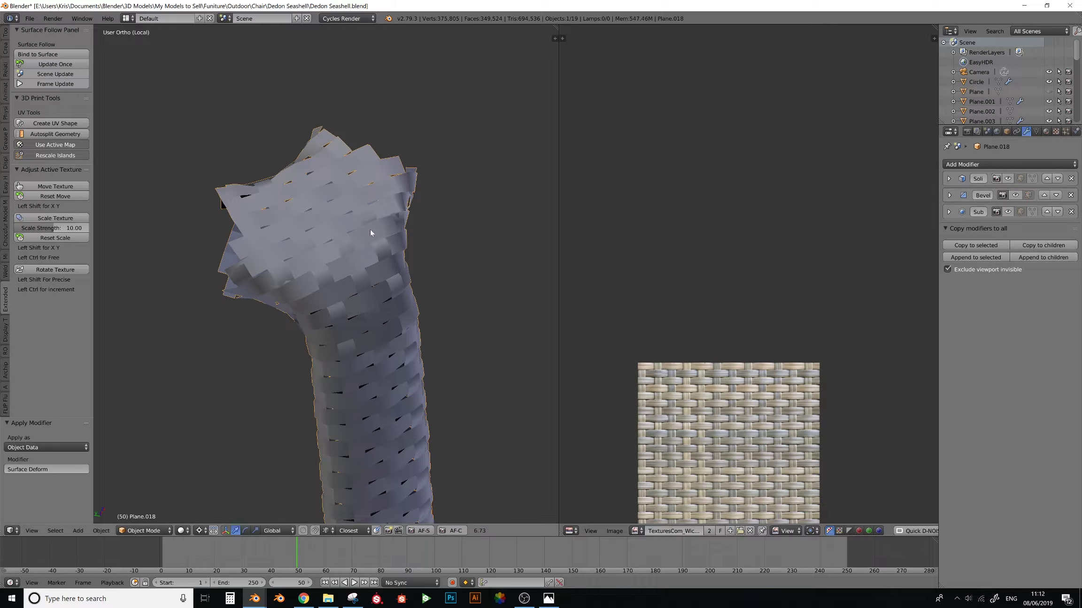
- Open the wrapped weave in Edit Mode and try moving an edge along its open vertical seam
key(Tab)
scroll(441, 269, up, 5)
mouse_move(441, 269)
shift+middle_down()
mouse_move(353, 224)
mouse_move(430, 253)
shift+middle_up()
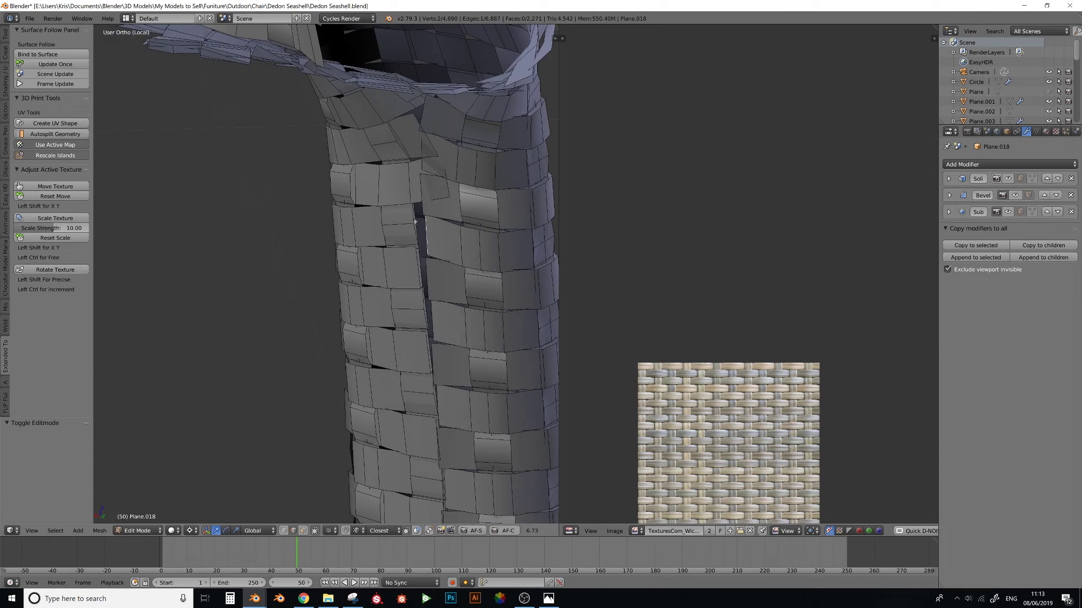
key(g)
right_click(452, 244)
key(g)
right_click(446, 271)
- Preview the open seam in Object Mode and reopen the weave for editing with its Solidify thickness displayed
key(Tab)
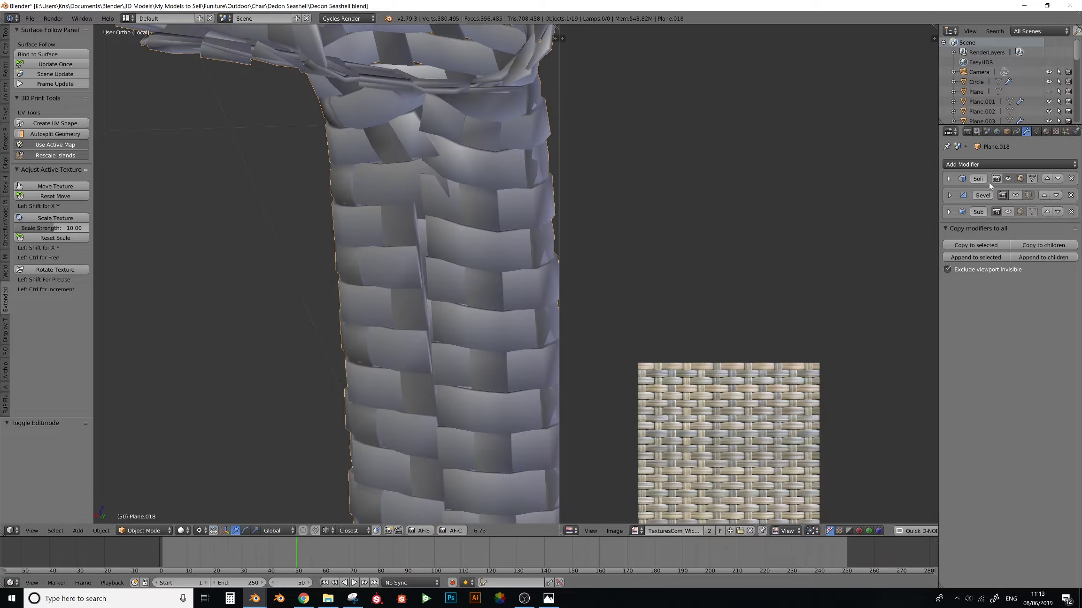
middle_drag(423, 289, 396, 239)
key(KP_5)
scroll(419, 246, up, 2)
key(Tab)
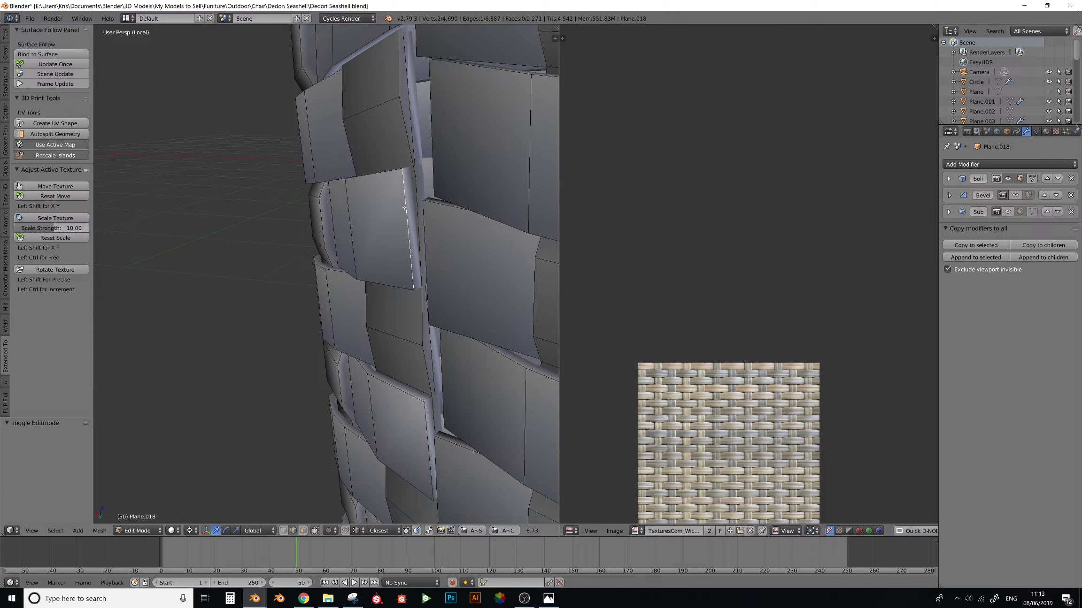
scroll(404, 208, down, 5)
key(g)
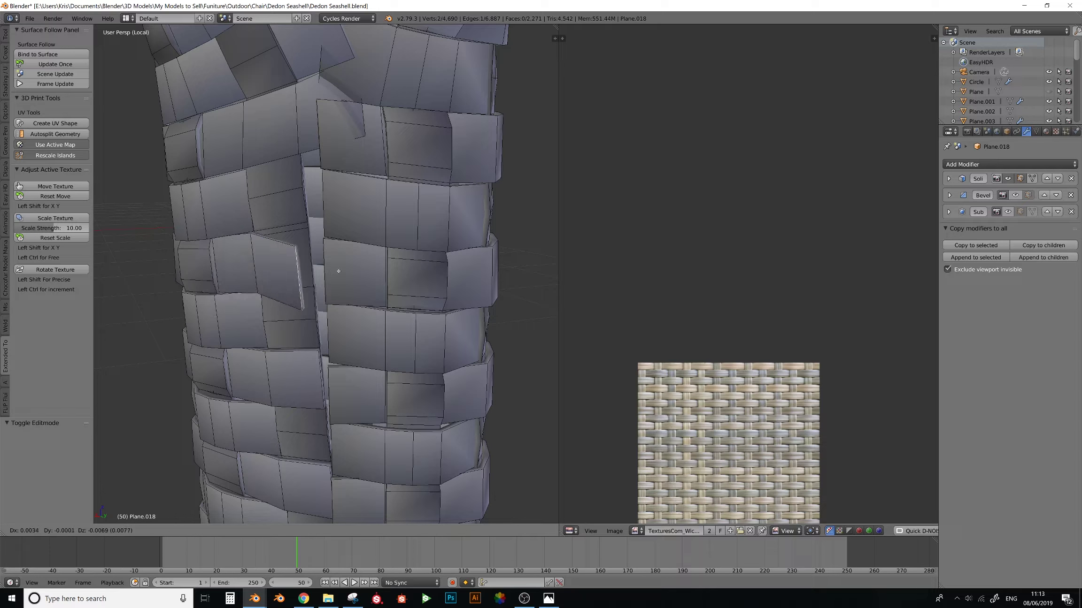
right_click(339, 271)
shift+right_click(332, 271)
key(g)
right_click(361, 284)
middle_drag(338, 275, 371, 273)
key(g)
right_click(343, 287)
- Join the two facing strip edges across the seam using Bridge Edge Loops with Merge enabled
right_click(269, 275)
key(g)
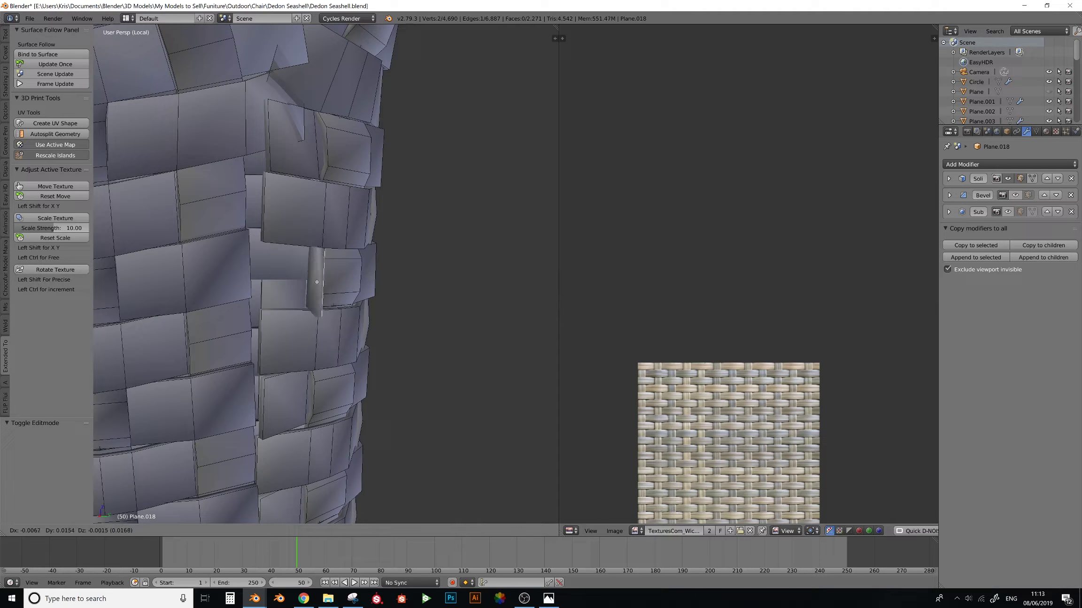
click(257, 256)
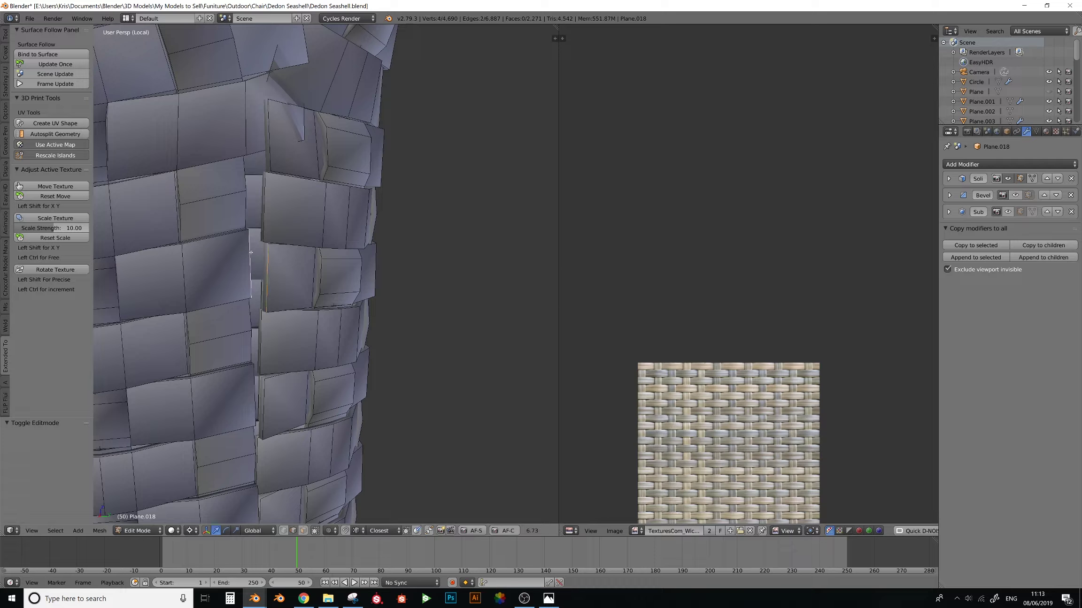
key(space)
text(brid)
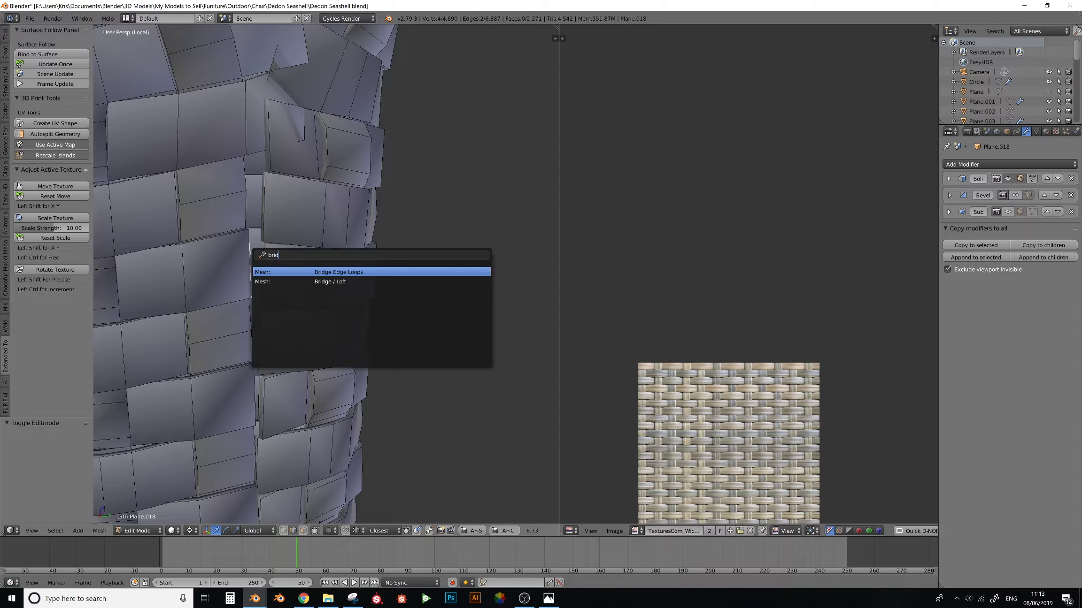
key(Return)
click(8, 459)
- Select the facing edges of the next split strip down the seam and merge them with Bridge Edge Loops
middle_drag(279, 300, 303, 305)
scroll(330, 283, down, 2)
right_click(337, 297)
scroll(357, 293, up, 3)
shift+right_click(365, 289)
key(g)
key(g)
right_click(364, 294)
key(space)
click(403, 314)
- Continue down the seam, merging the open edges of the following two strips at a 0.500 merge factor
mouse_move(373, 310)
shift+middle_down()
mouse_move(382, 293)
mouse_move(367, 376)
mouse_move(379, 295)
shift+middle_up()
key(alt+m)
click(357, 376)
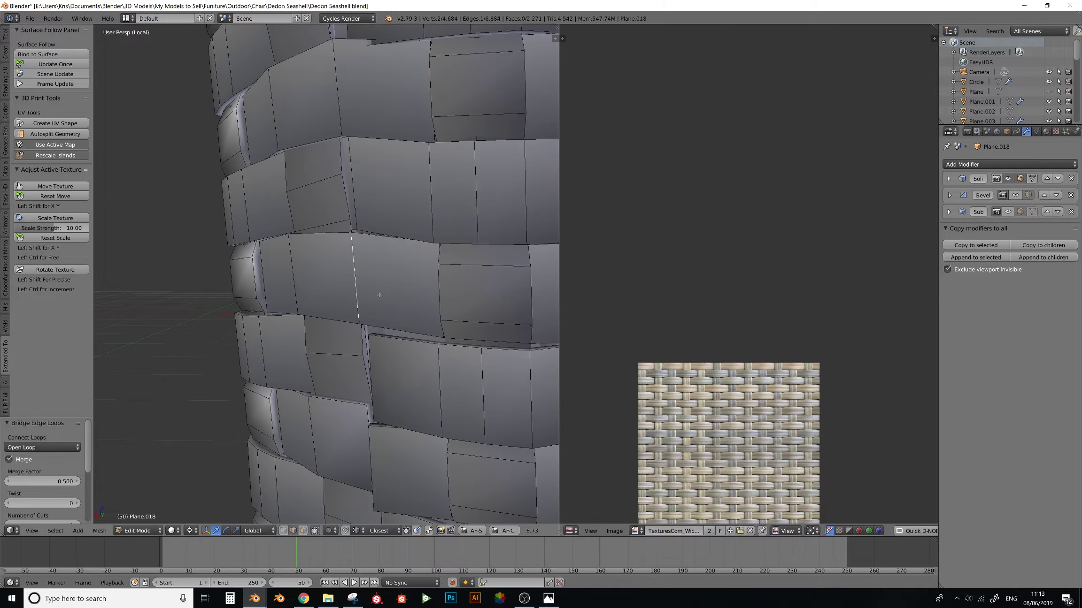
key(alt+m)
click(377, 365)
middle_drag(377, 366, 362, 335)
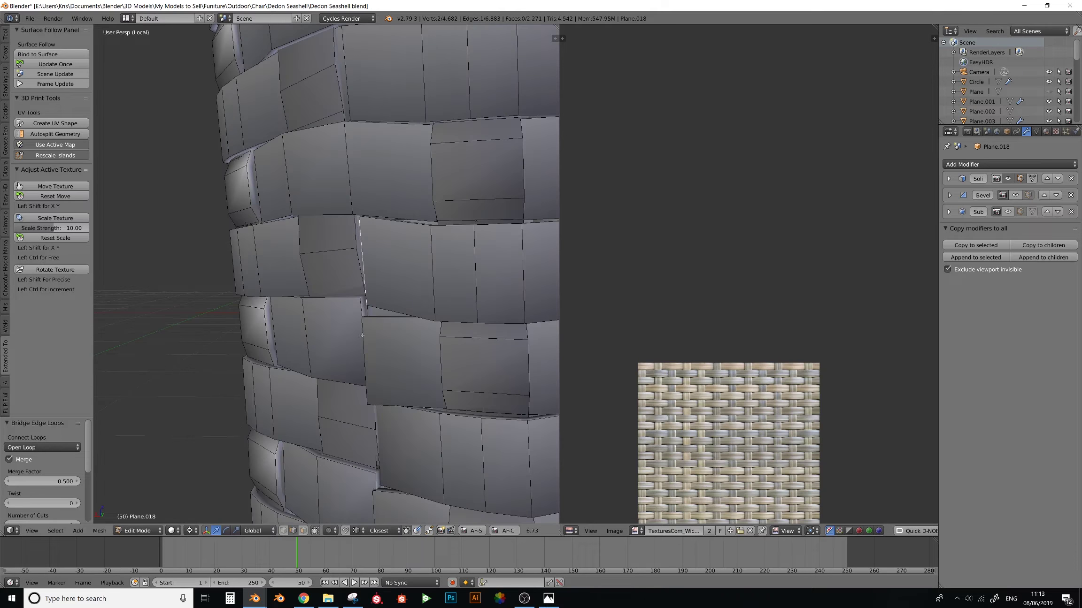
- Check the overlapping strip ends on the next row of the leg seam and merge their two edges
middle_drag(350, 278, 330, 254)
right_click(330, 254)
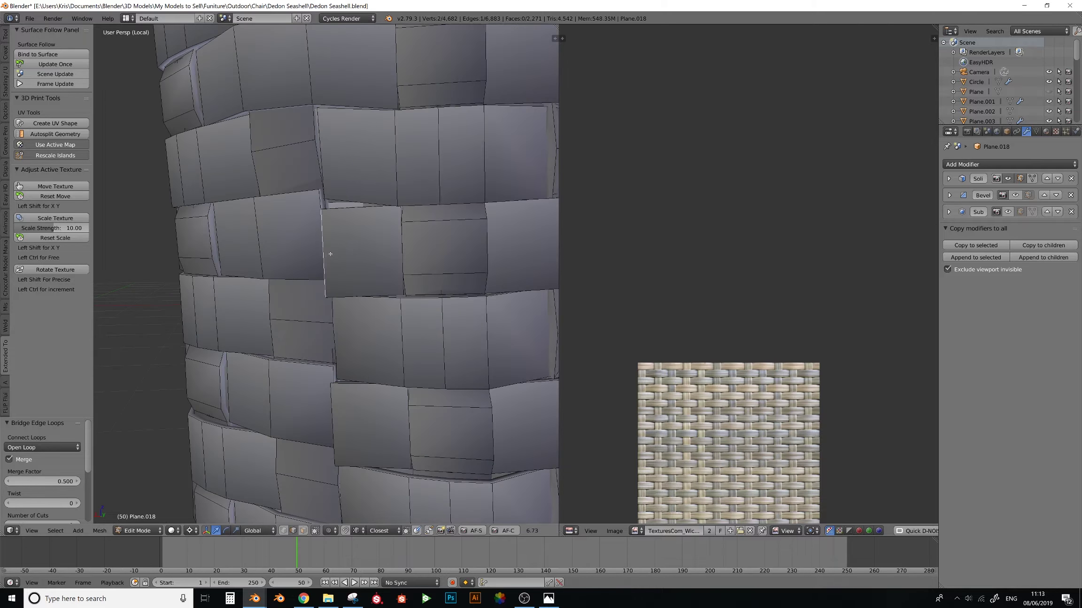
key(g)
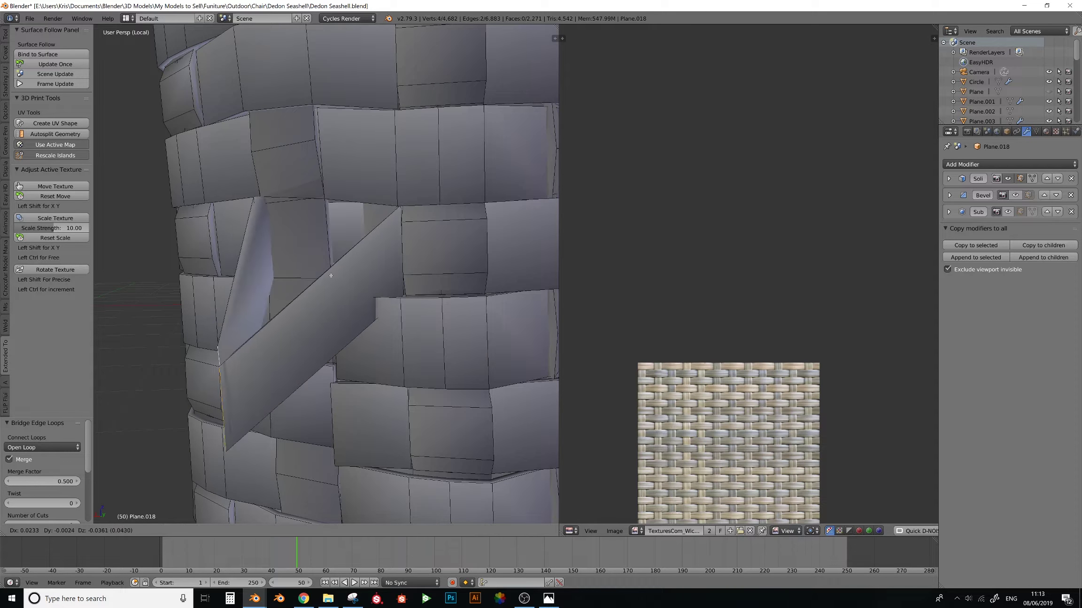
key(Escape)
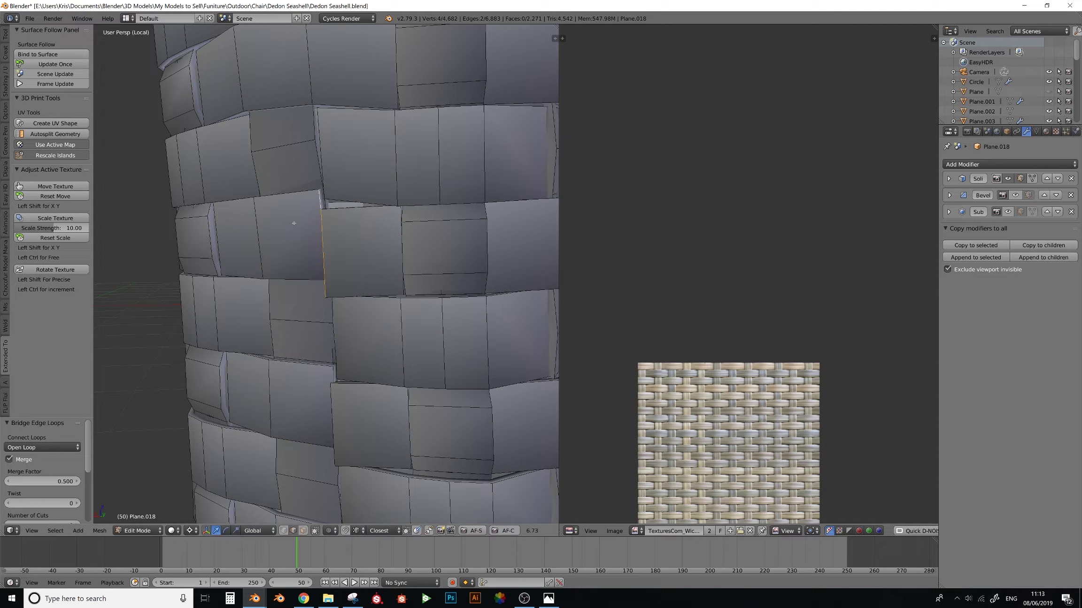
key(g)
key(Escape)
key(space)
key(Return)
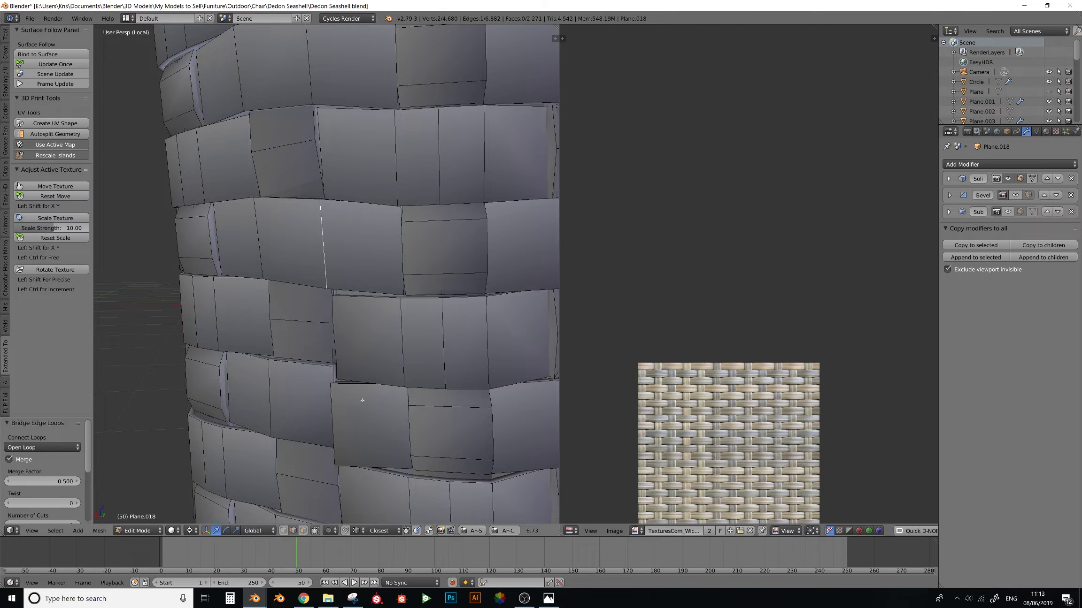
- Maximize the 3D view and bridge-merge the two facing strip edges where the seam meets the flared top of the leg
middle_drag(382, 141, 367, 113)
scroll(367, 113, down, 8)
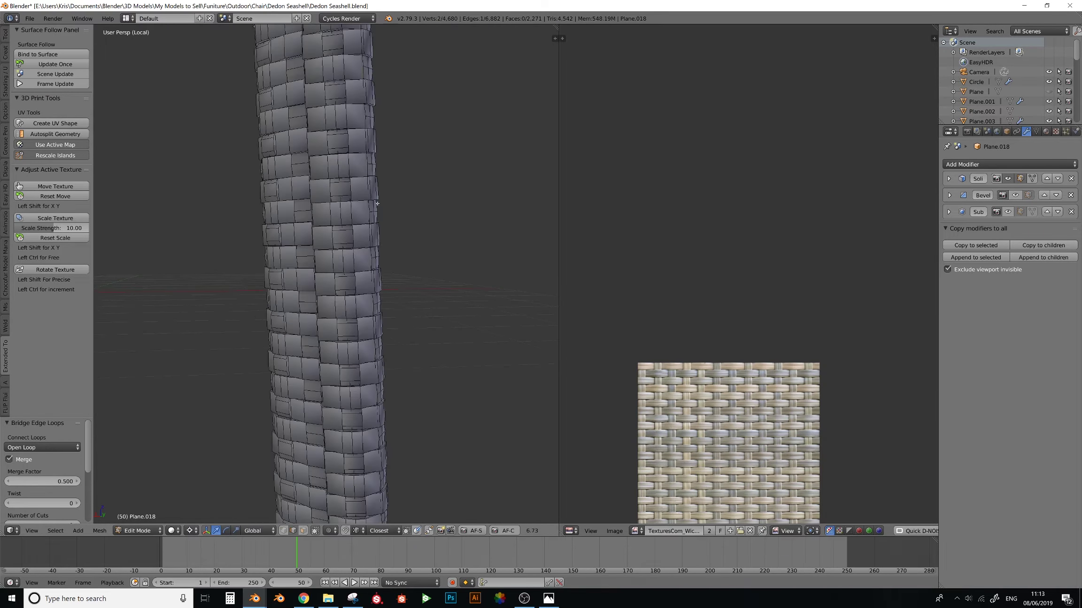
scroll(328, 226, up, 6)
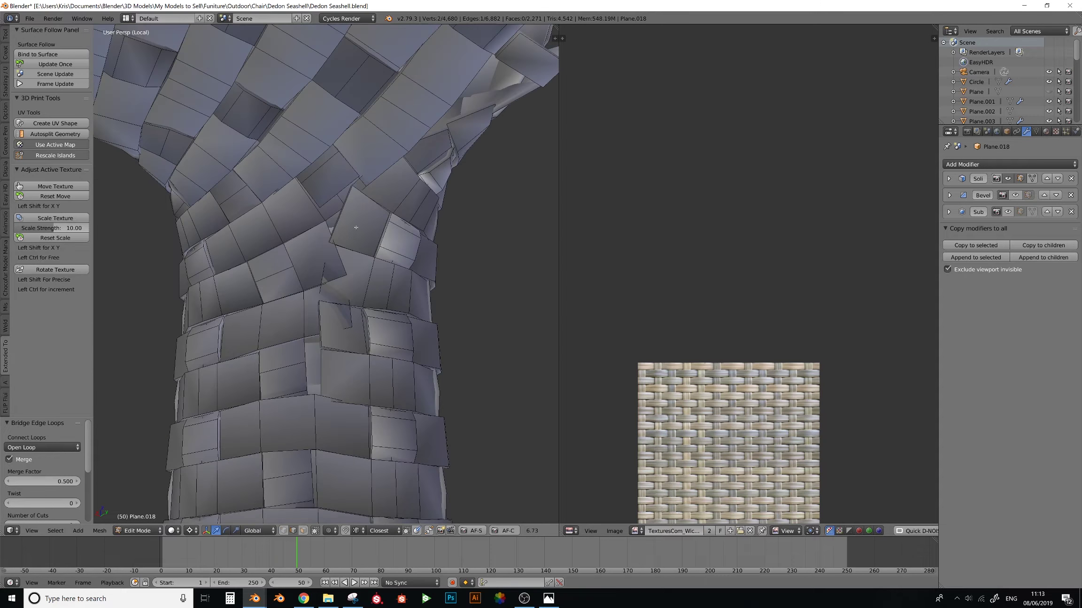
middle_drag(351, 217, 340, 208)
key(g)
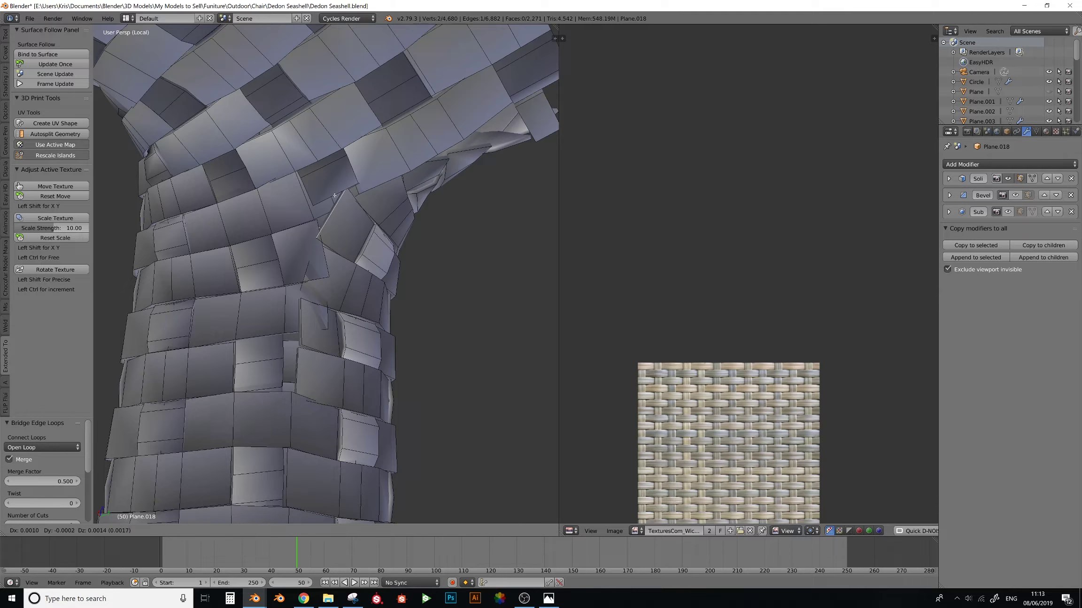
click(334, 195)
shift+right_click(335, 196)
key(shift+space)
key(space)
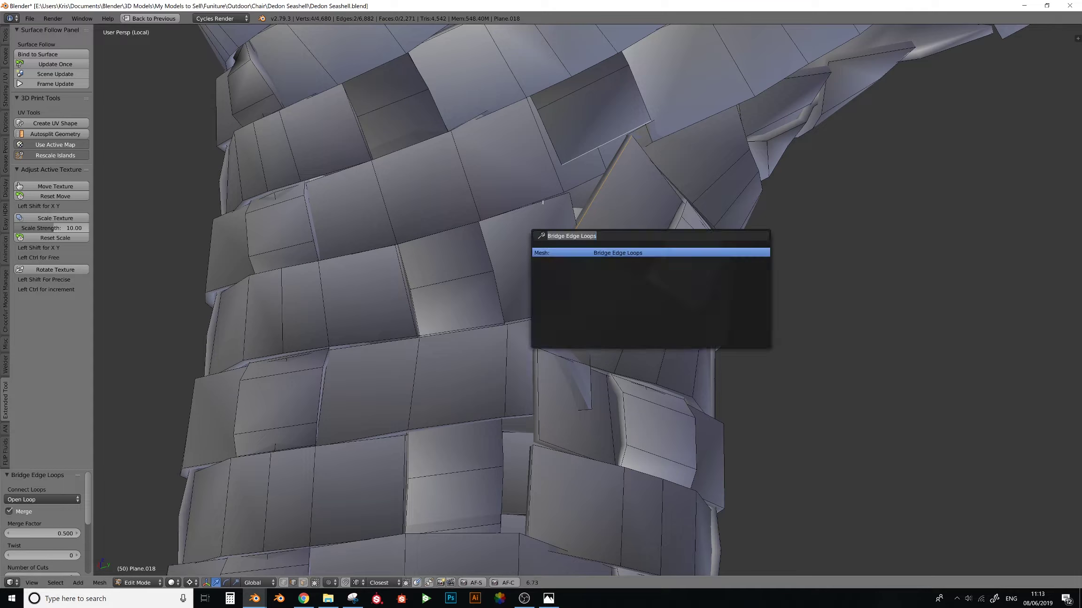
shift+middle_drag(562, 217, 454, 242)
key(space)
click(491, 258)
scroll(490, 257, down, 2)
scroll(491, 258, down, 2)
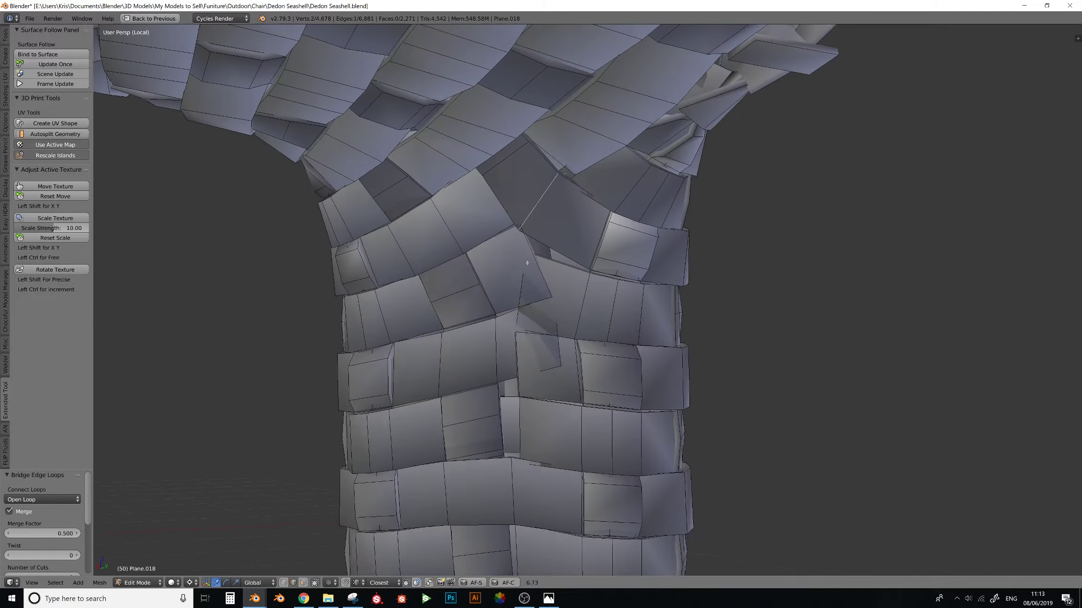
- Extrude the short strip edge at the junction about X 0.019, Y 0.002, Z 0.008, and shift it about X 0.006, Y 0.009, Z -0.005
key(Tab)
middle_drag(541, 244, 592, 311)
scroll(551, 237, up, 3)
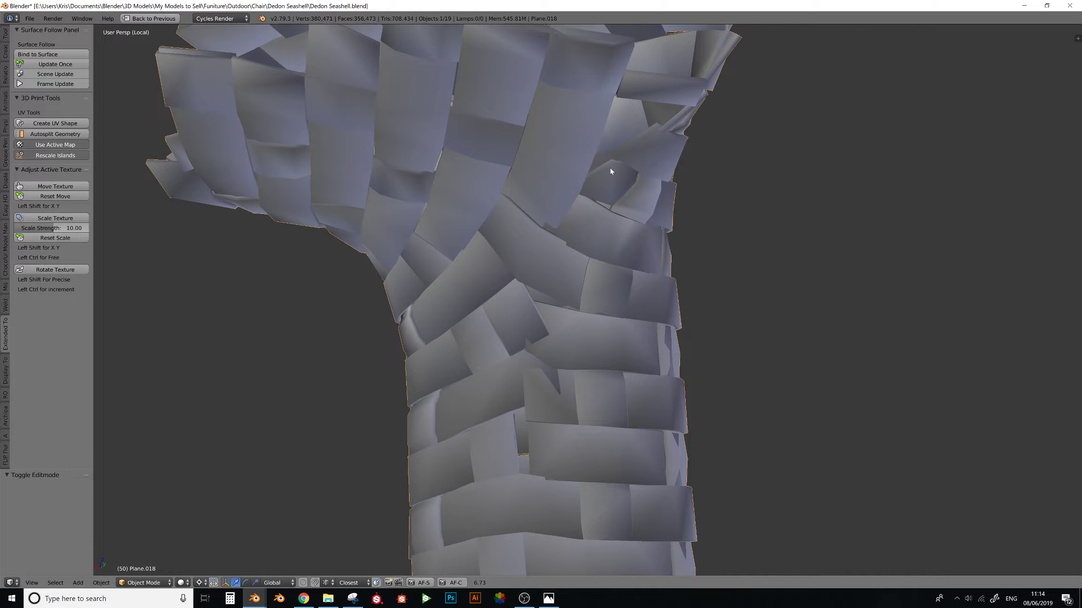
scroll(610, 172, up, 5)
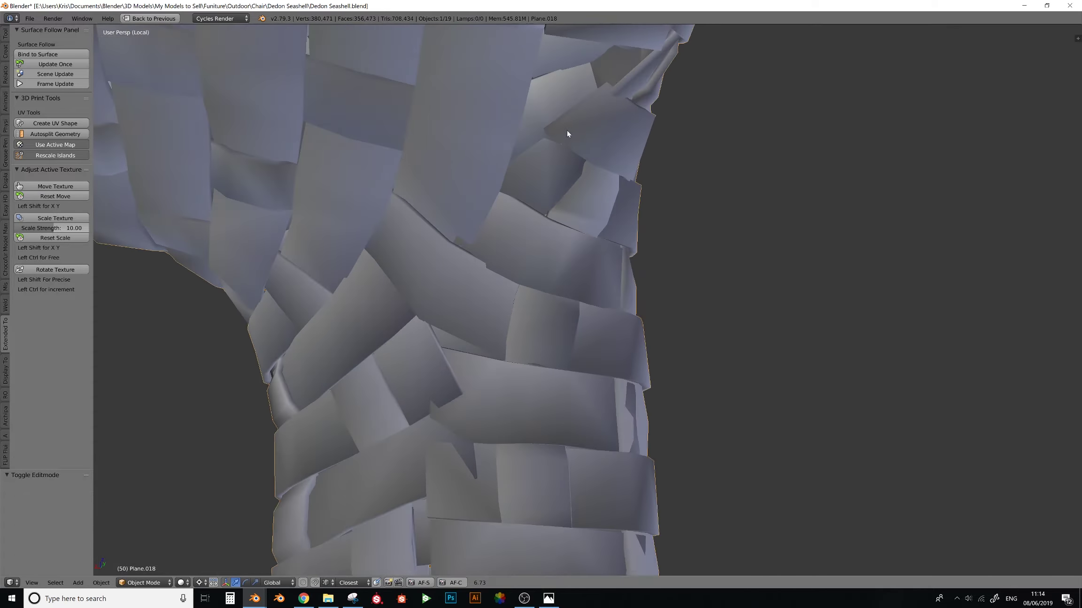
key(Tab)
scroll(566, 132, down, 2)
middle_drag(566, 132, 533, 196)
right_click(578, 182)
key(g)
click(570, 153)
key(g)
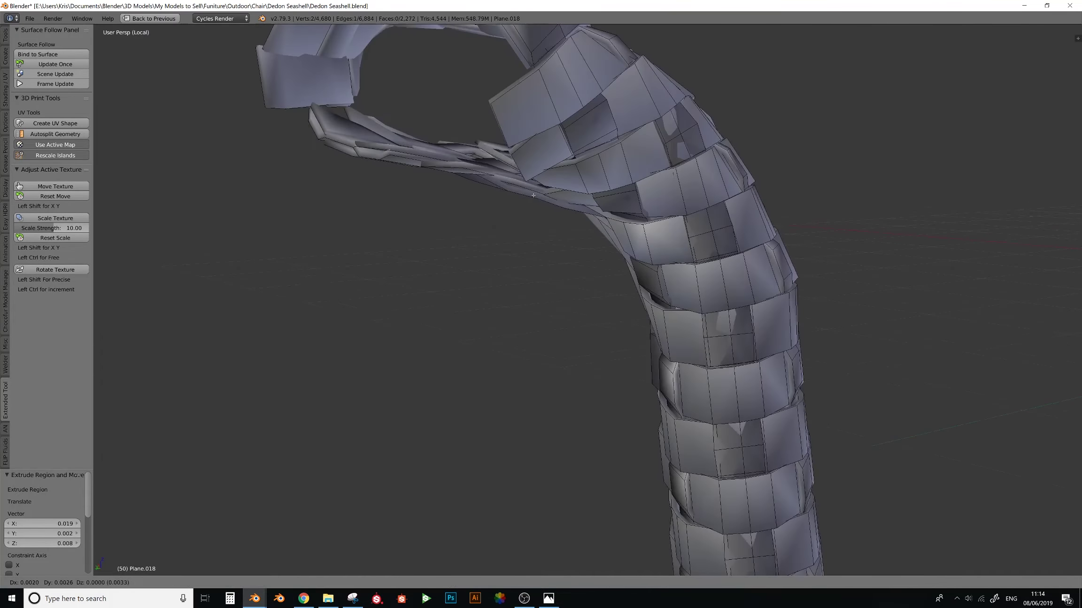
click(533, 195)
- Extrude the shortened strip's edge further towards the neighbouring diagonal strip to close the gap at the junction
scroll(550, 199, up, 6)
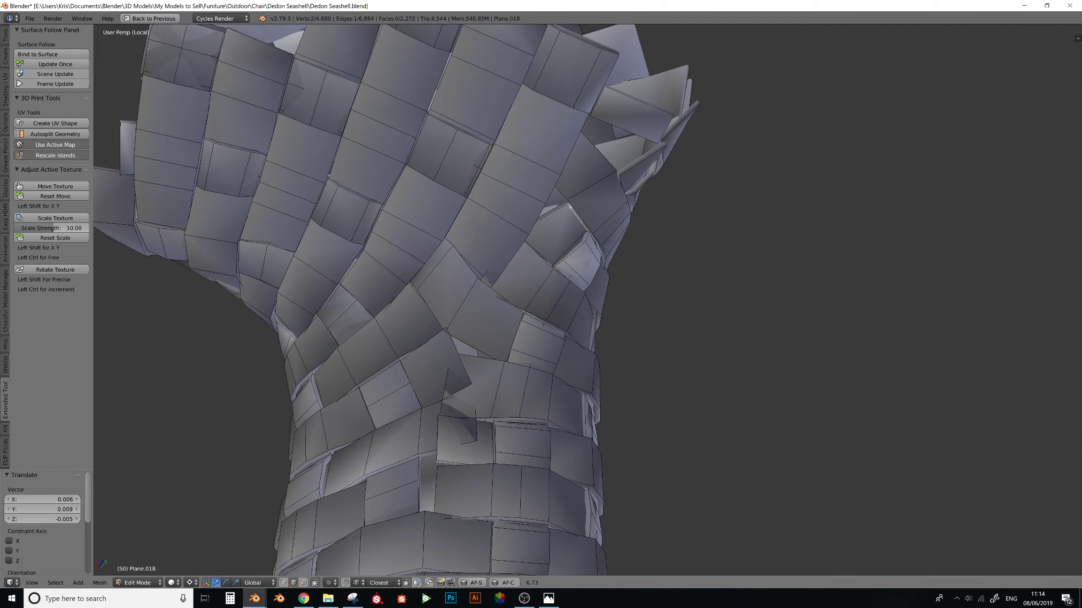
mouse_move(559, 214)
middle_down()
mouse_move(570, 214)
mouse_move(559, 212)
middle_up()
key(g)
right_click(570, 213)
key(e)
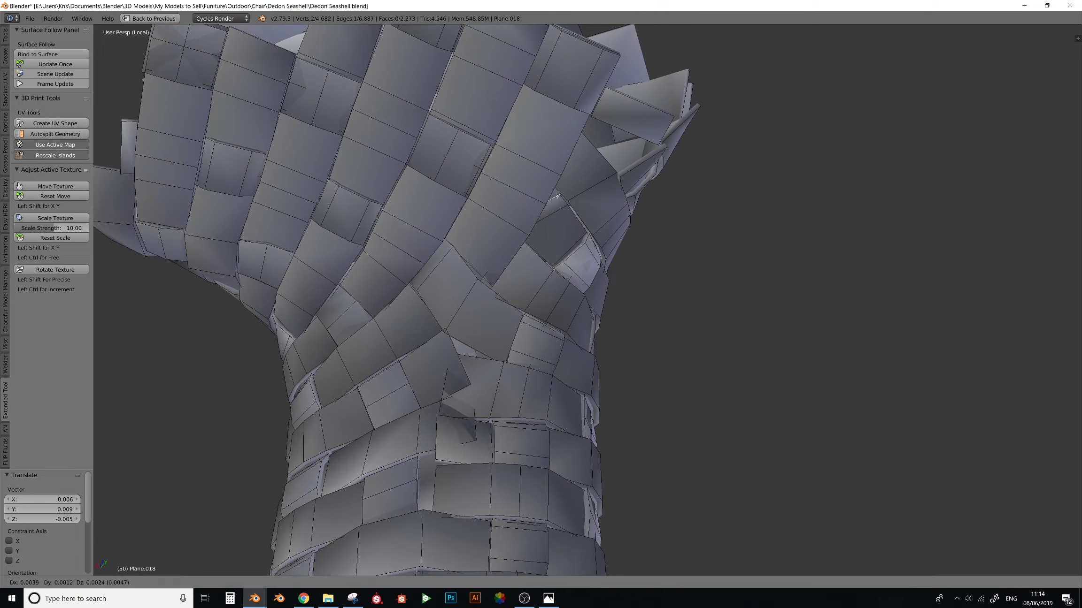
click(540, 175)
key(Tab)
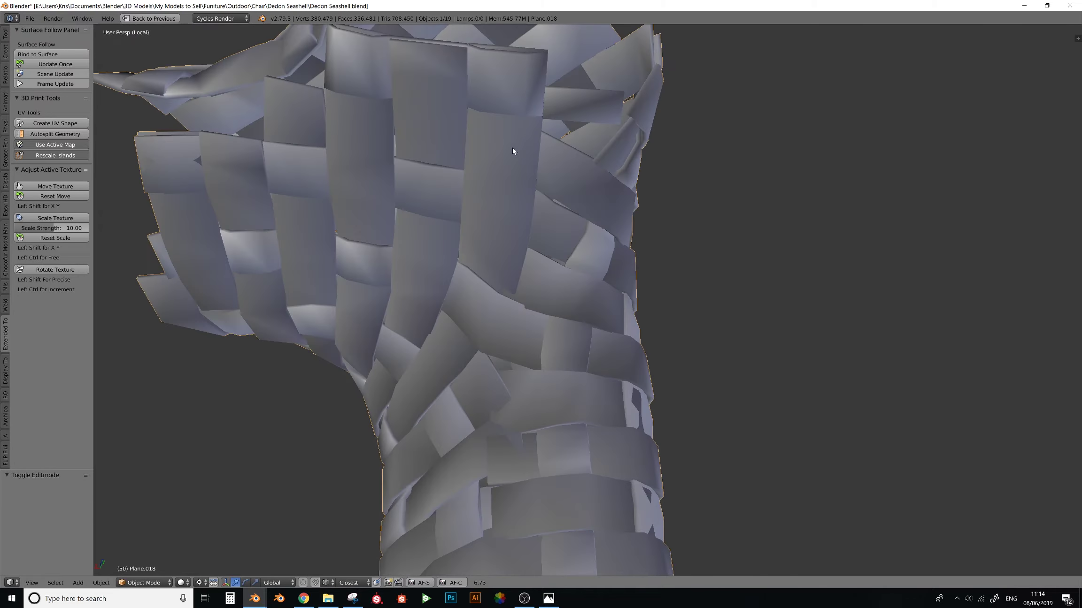
- Locate the open strip edge at the flared top using wireframe display and reposition it beside the adjoining strips
mouse_move(513, 150)
middle_down()
mouse_move(504, 158)
mouse_move(526, 173)
mouse_move(497, 161)
mouse_move(546, 163)
mouse_move(558, 147)
mouse_move(515, 126)
middle_up()
key(Tab)
key(z)
right_click(479, 155)
key(z)
key(z)
key(z)
key(g)
click(492, 167)
key(g)
click(597, 169)
- Extrude the open strip edge twice across the gap and move its end about X 0.018, Y -0.003, Z 0.005
key(e)
click(540, 150)
key(e)
click(548, 137)
key(g)
click(529, 143)
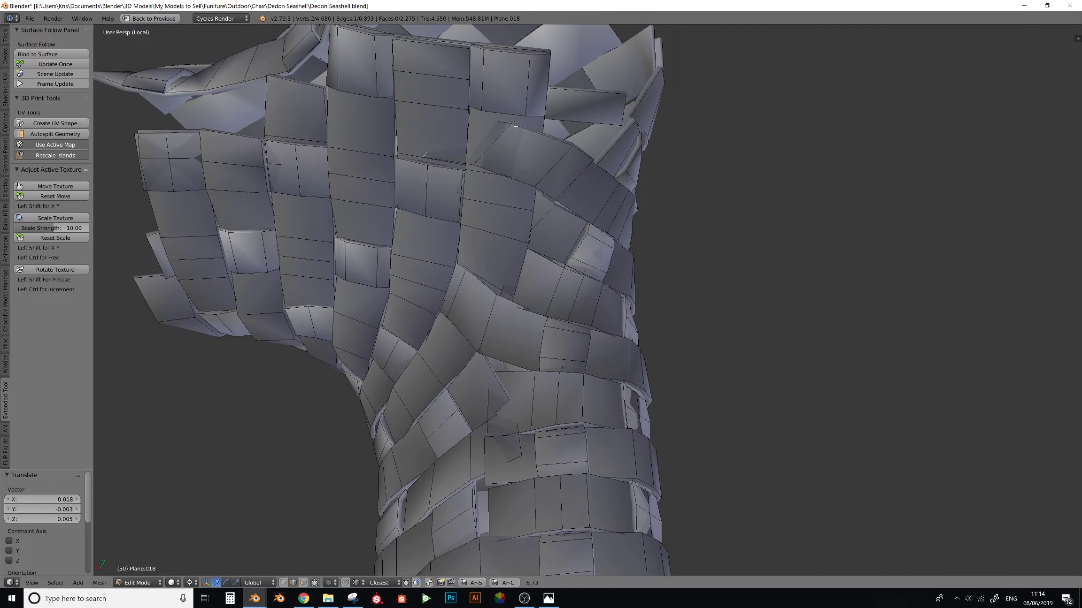
- Inspect the patched leg weave from several sides in Object Mode and display its transform properties
scroll(628, 240, down, 5)
key(Tab)
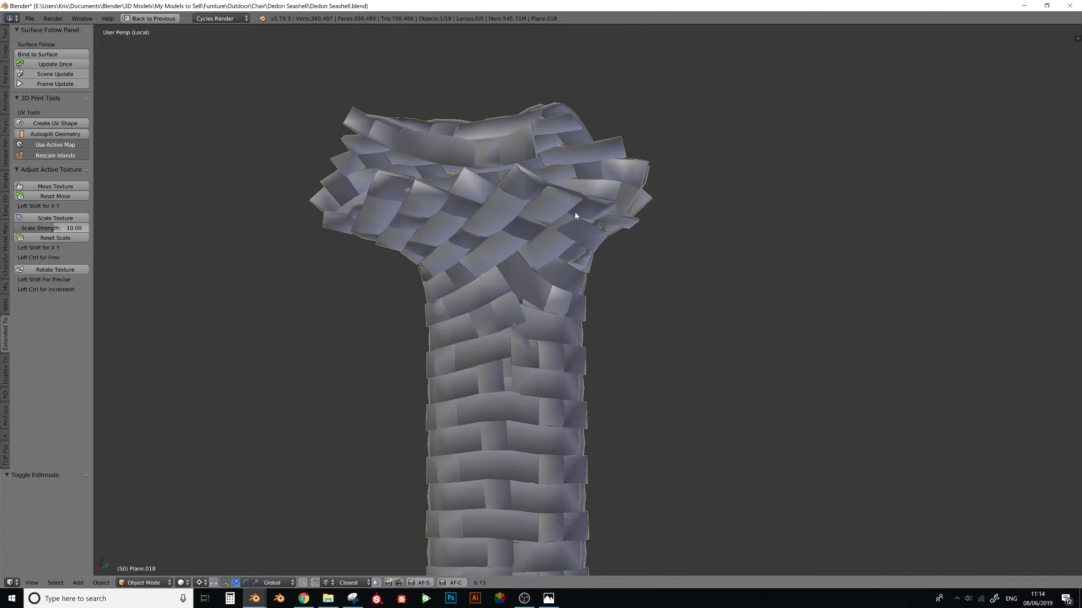
middle_drag(593, 211, 452, 175)
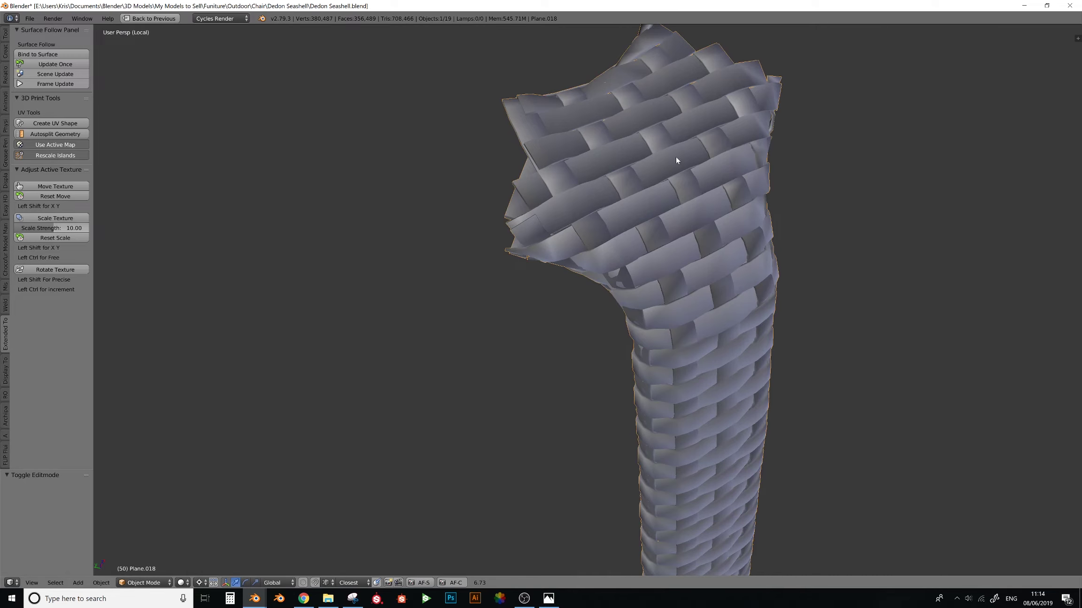
key(n)
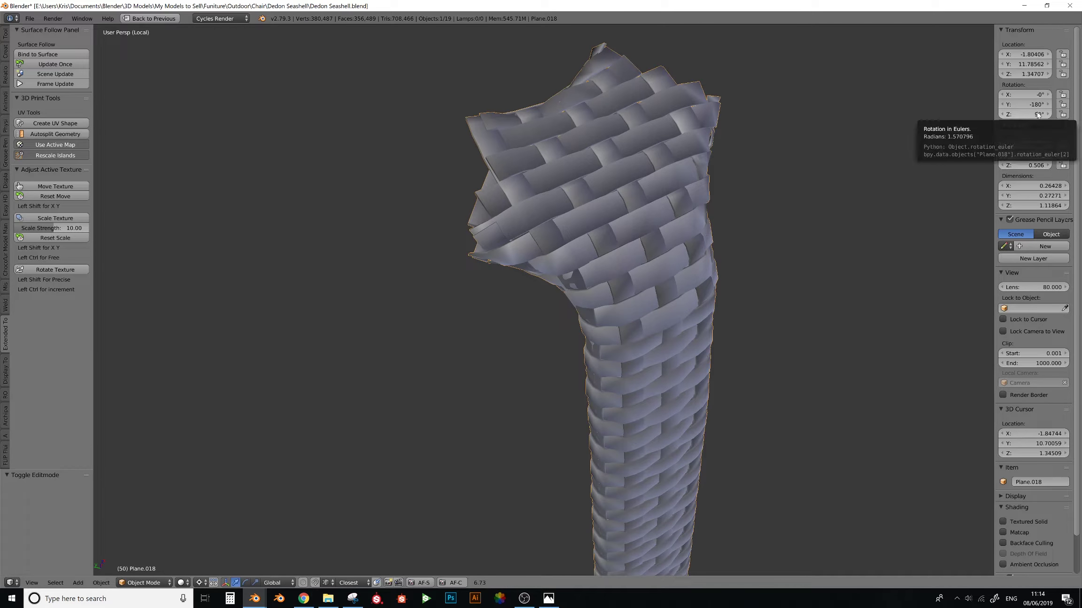
- Restore the multi-editor layout and leave local view to show the weave pieces and flattened frame
click(149, 18)
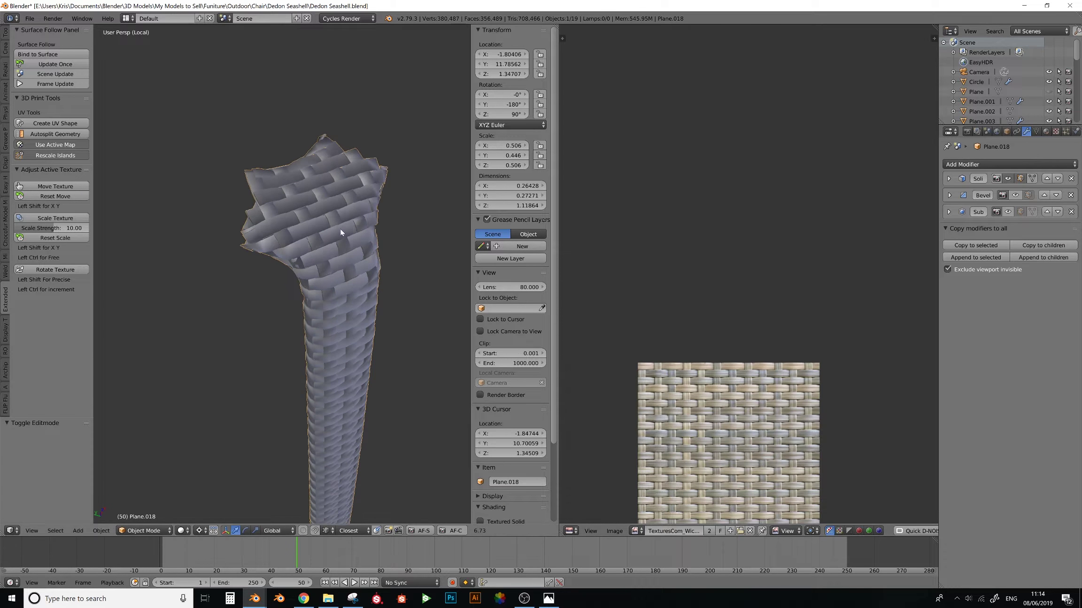
key(KP_Divide)
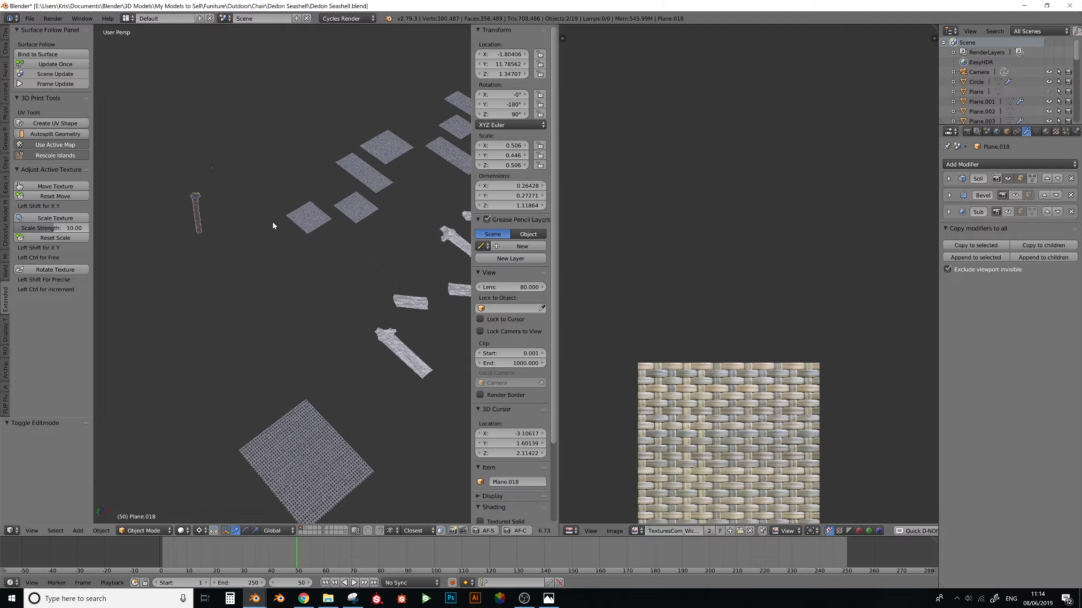
scroll(277, 216, up, 1)
shift+middle_drag(423, 332, 251, 280)
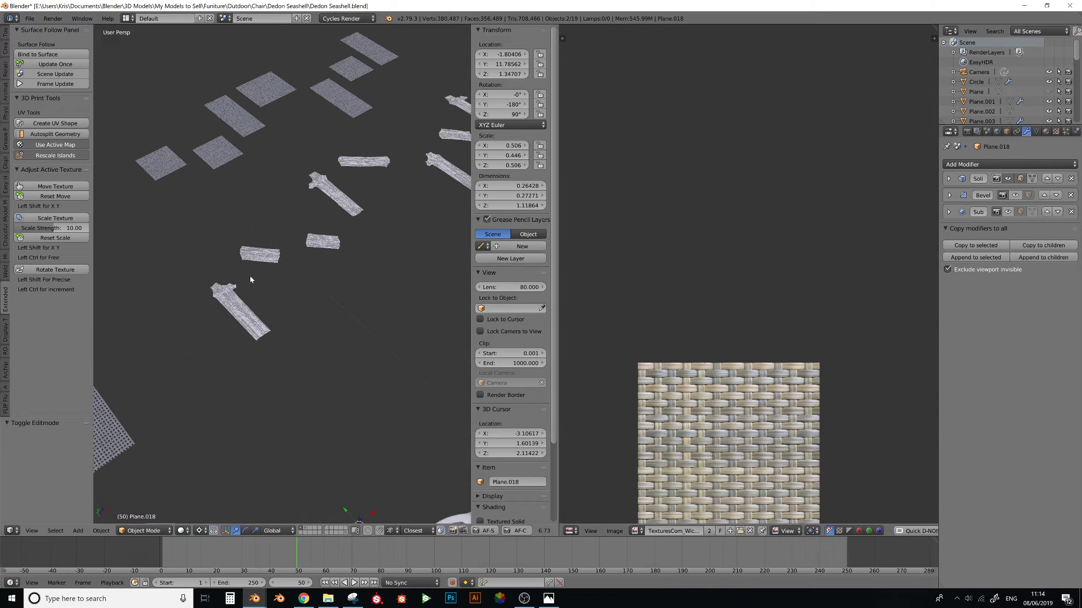
scroll(251, 280, up, 3)
- Select the flattened frame mesh in wireframe display and set its UV_Shape_key to the fully flattened state
right_click(208, 323)
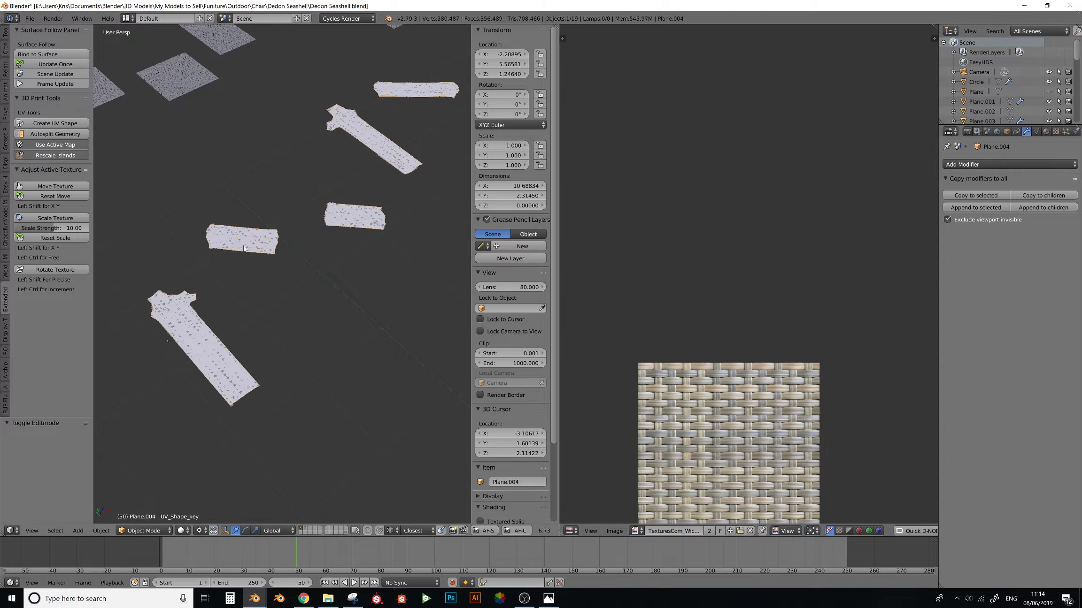
key(alt+z)
right_click(190, 319)
right_click(191, 318)
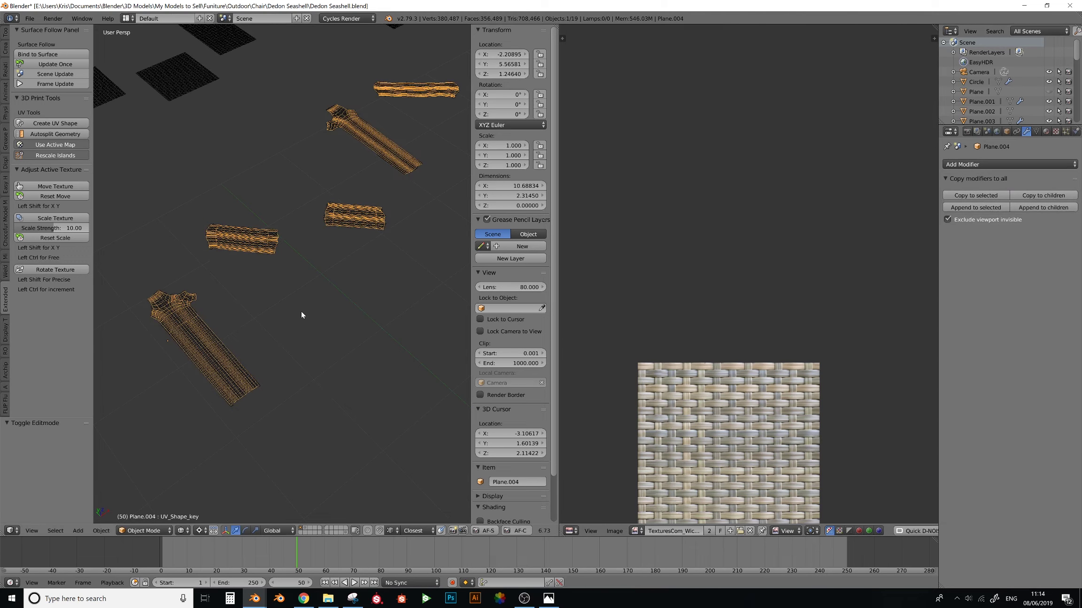
click(1035, 131)
drag(1002, 360, 1077, 360)
- Bind the Surface Deform modifier of the weave lying over the flattened leg piece
right_click(204, 375)
click(1026, 132)
click(1010, 232)
- Return the frame to its chair form by setting UV_Shape_key to 0.000, and add the wrapped weave to the selection
right_click(188, 319)
key(alt+z)
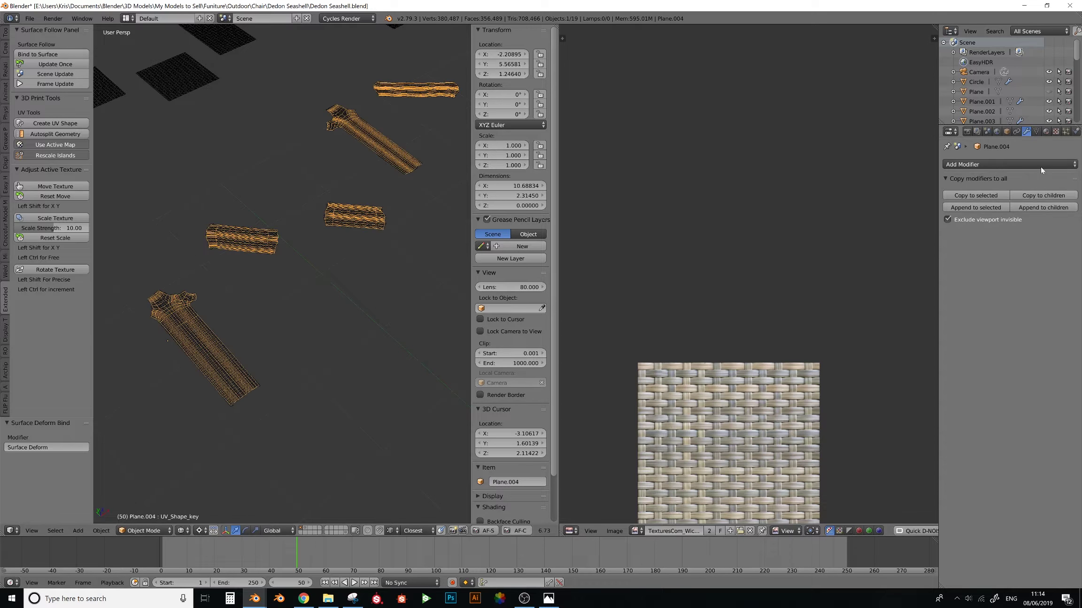
click(1035, 132)
drag(1018, 361, 948, 361)
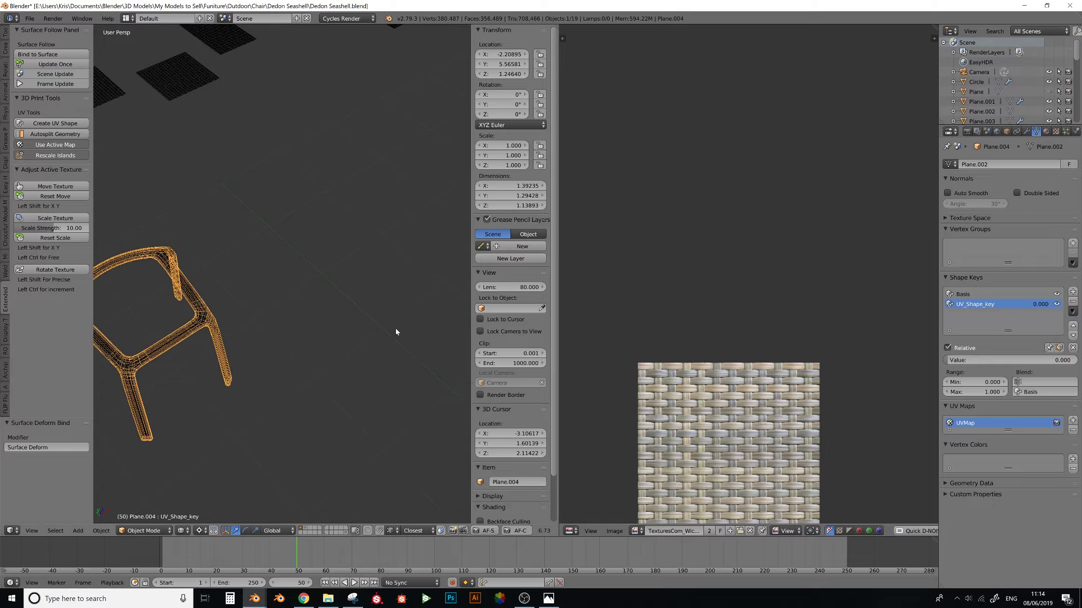
key(KP_Decimal)
shift+right_click(273, 278)
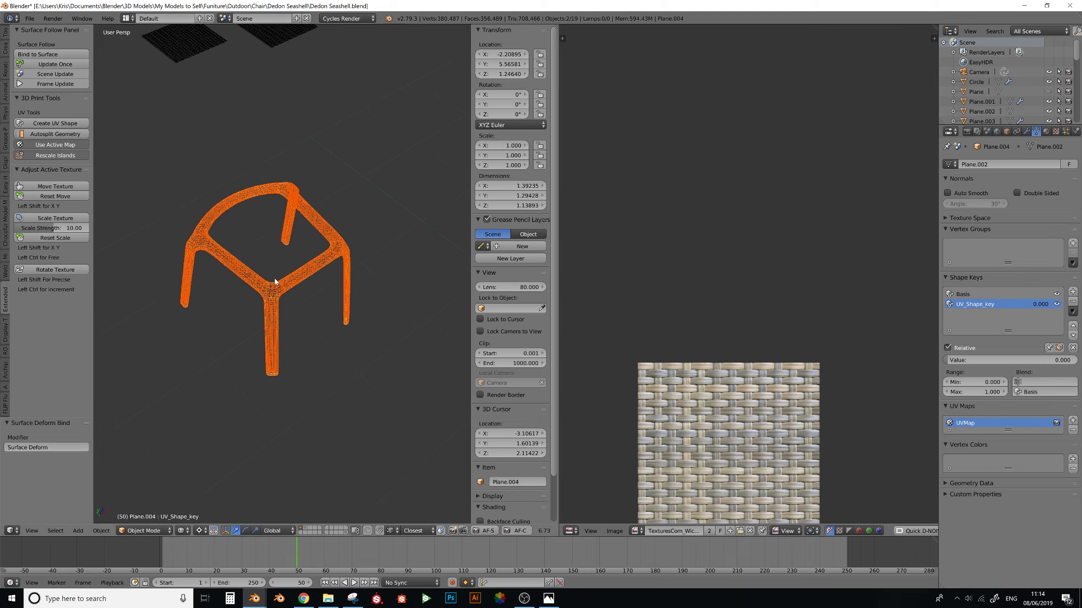
- Isolate the chair frame and its wrapped weave in local view, hide the frame, and show the weave in solid display
key(KP_Divide)
right_click(297, 293)
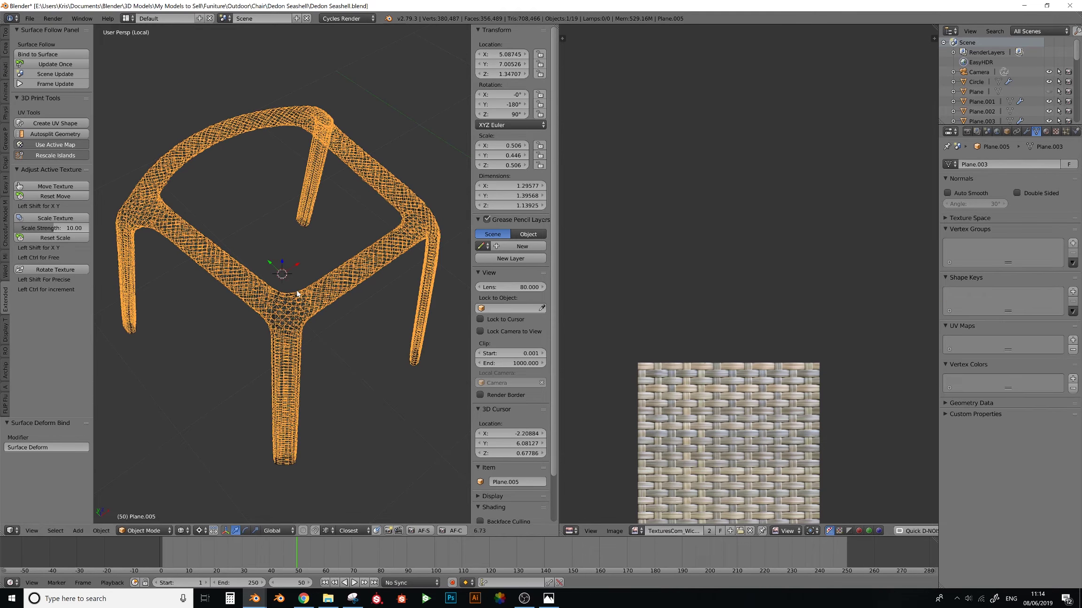
right_click(297, 294)
key(h)
middle_drag(297, 293, 340, 271)
key(z)
scroll(366, 220, up, 5)
middle_drag(366, 217, 284, 271)
scroll(275, 261, up, 4)
- Apply the wrapped weave's Surface Deform modifier and add a Solidify modifier with a thickness of 0.0100
right_click(314, 329)
key(Tab)
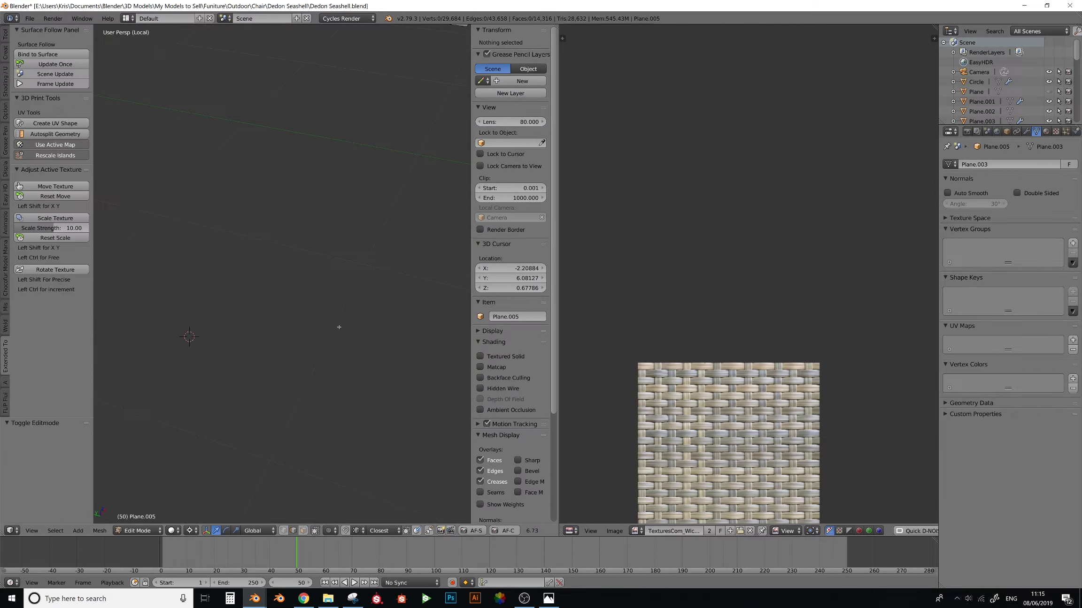
scroll(339, 327, down, 2)
key(Tab)
click(1026, 132)
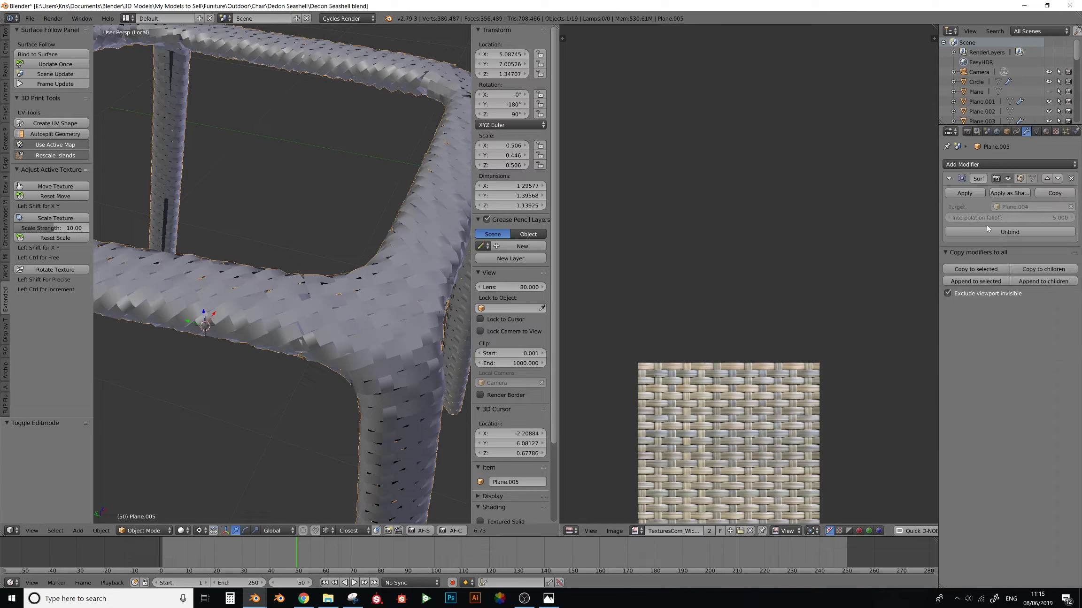
click(964, 193)
scroll(353, 330, up, 5)
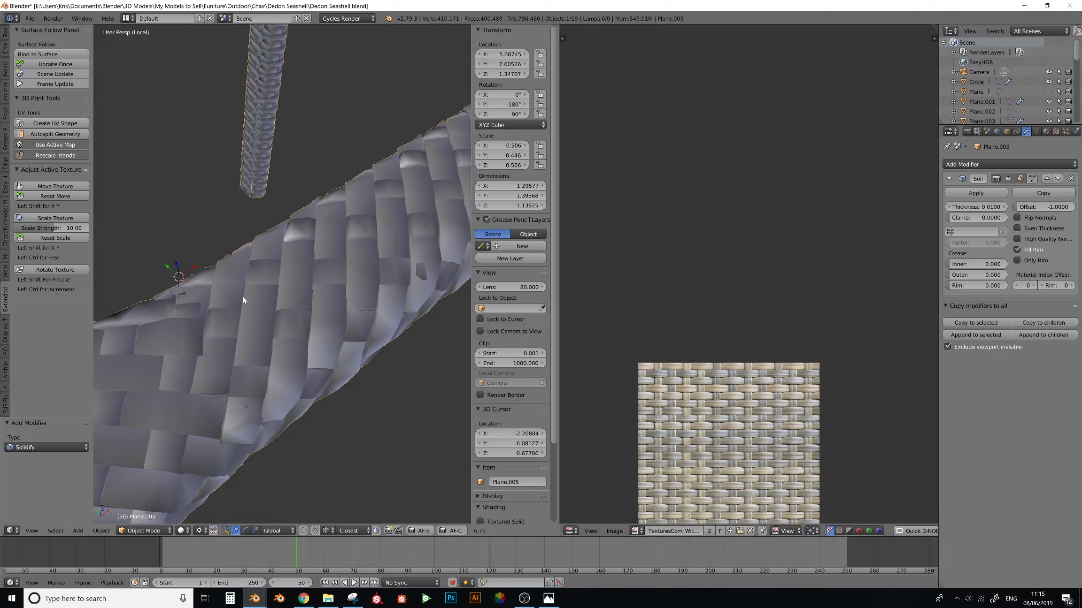
- Examine the weave strips around the leg and rail junction for overlaps and mismatched seams, including in edit mode
middle_drag(243, 296, 252, 353)
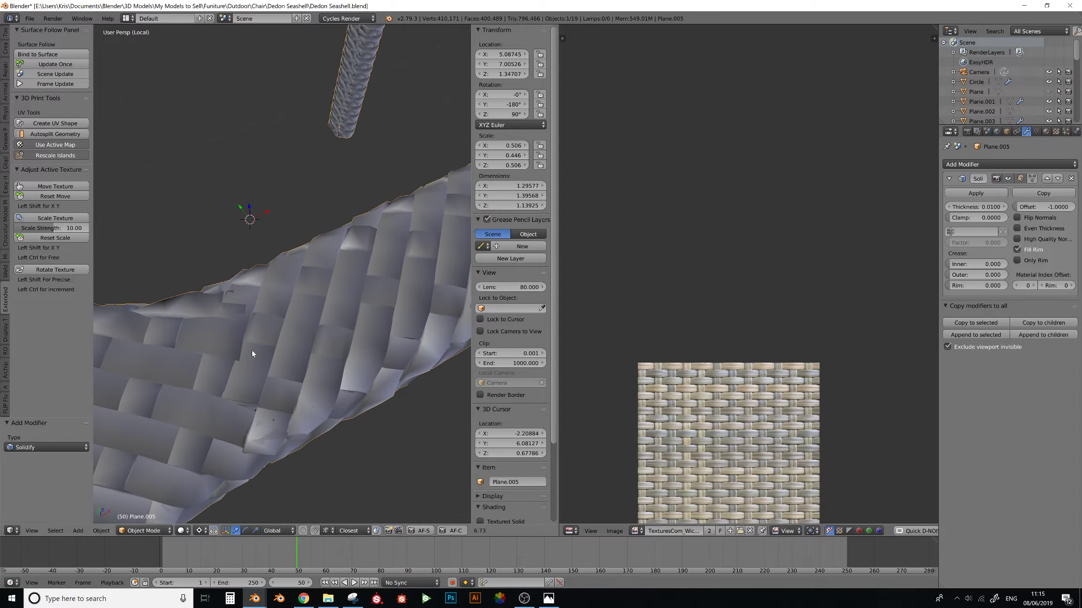
key(Tab)
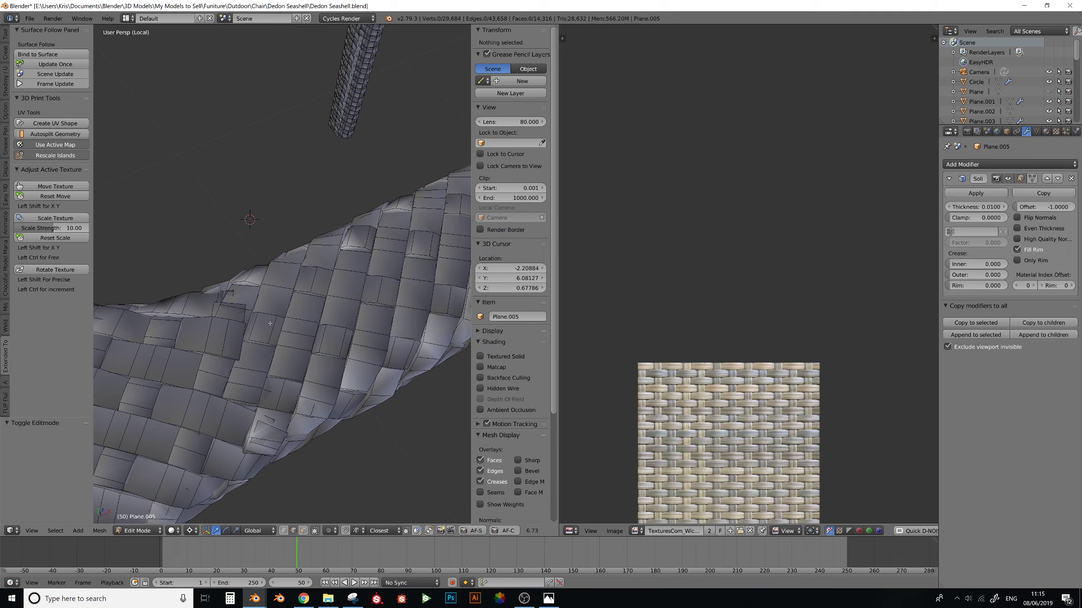
key(Tab)
middle_drag(148, 328, 164, 345)
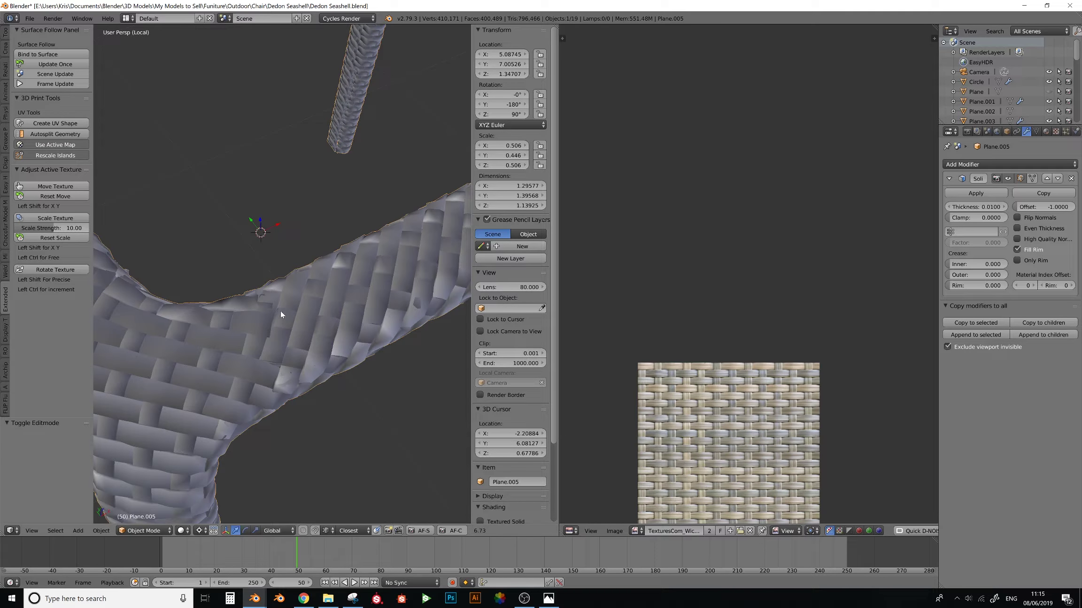
middle_drag(371, 342, 325, 342)
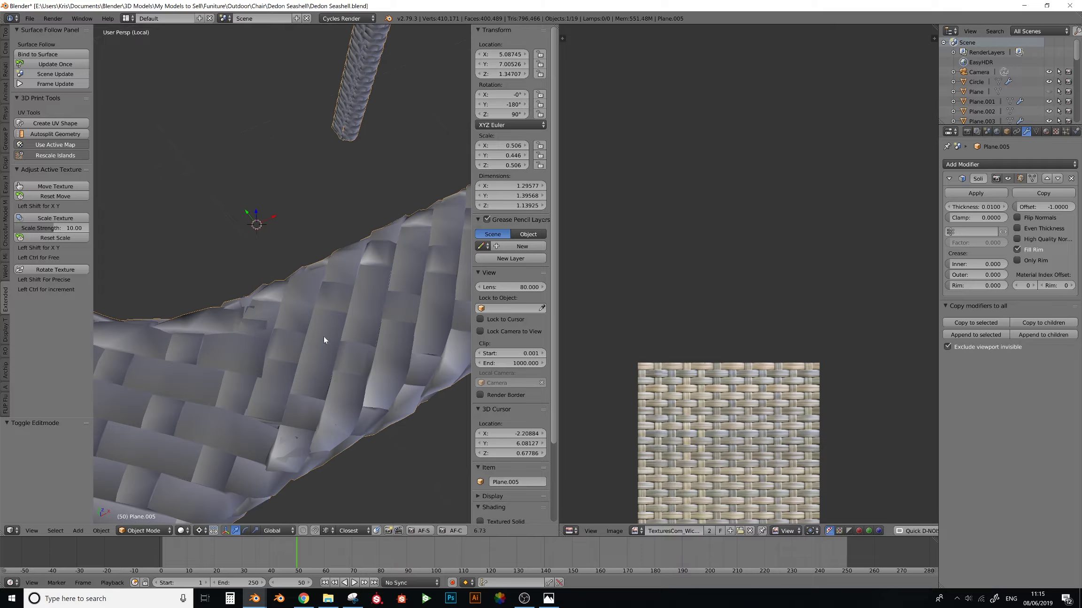
key(Tab)
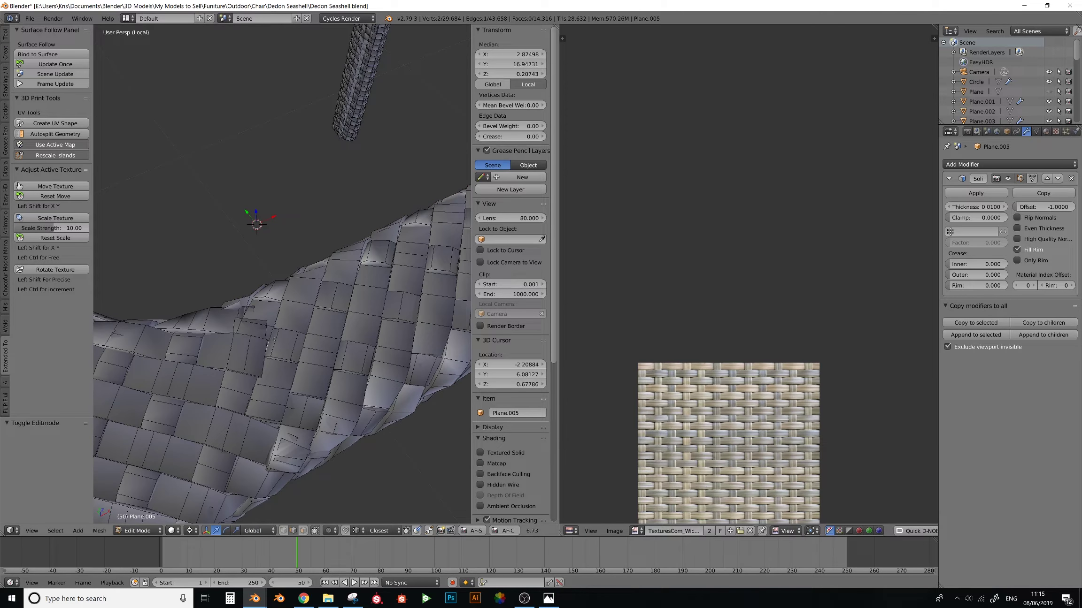
key(Tab)
scroll(274, 339, down, 5)
middle_drag(273, 339, 332, 277)
middle_drag(329, 216, 290, 254)
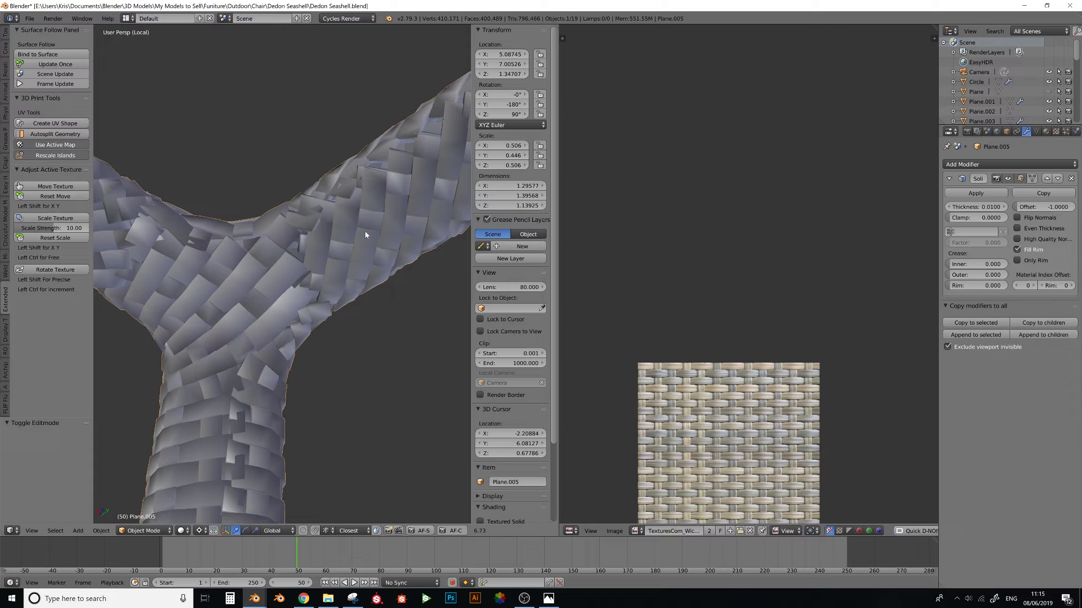
middle_drag(309, 261, 287, 299)
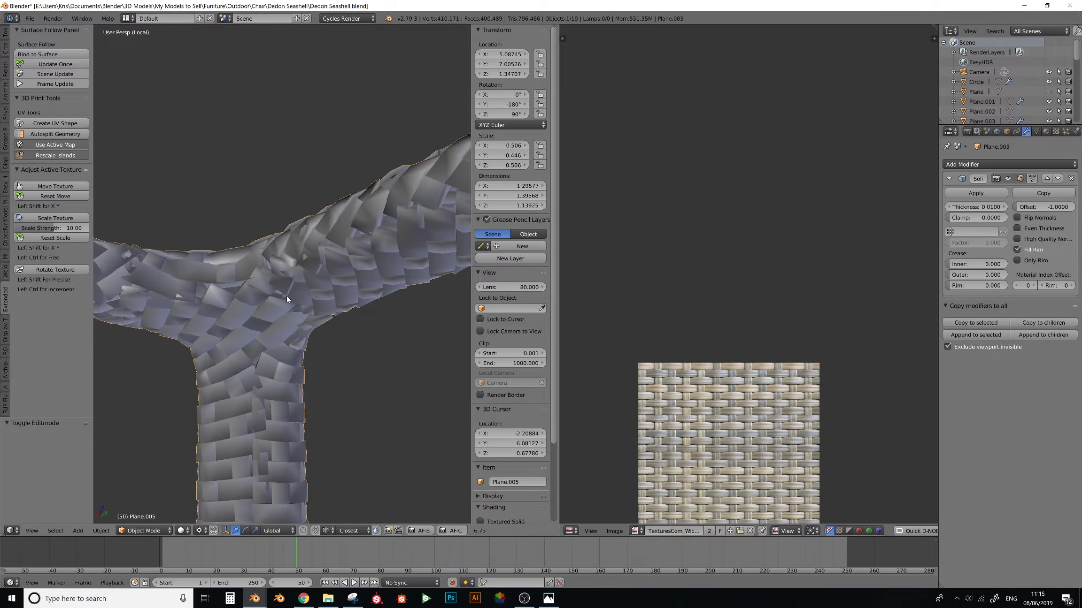
- Leave local view, switch to the finished chair's layer, and focus on its frame weave in solid display
key(KP_Divide)
scroll(307, 316, down, 1)
click(305, 528)
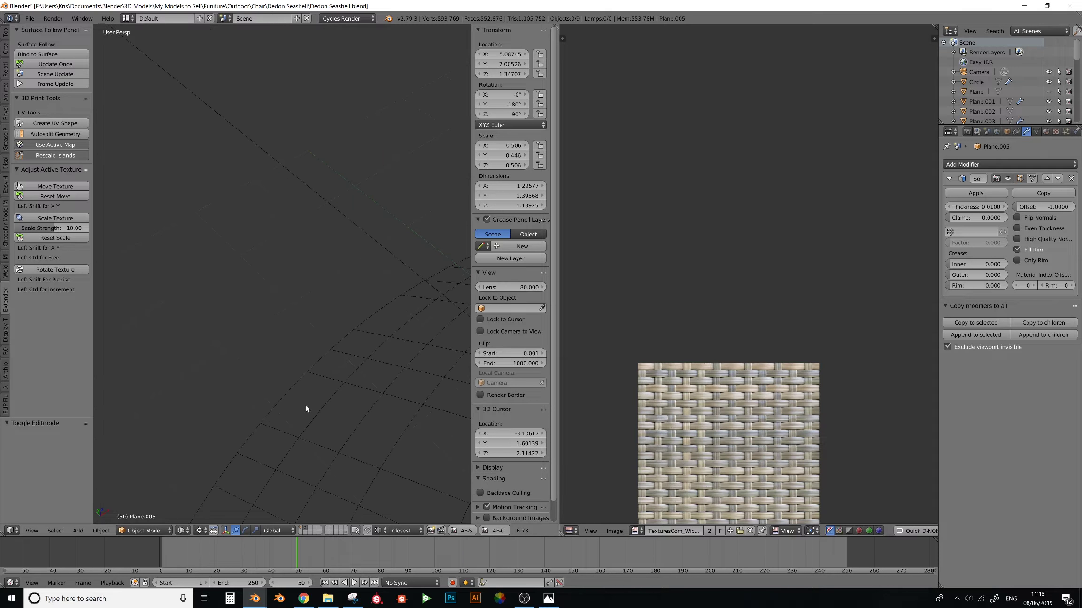
scroll(450, 398, down, 4)
right_click(455, 393)
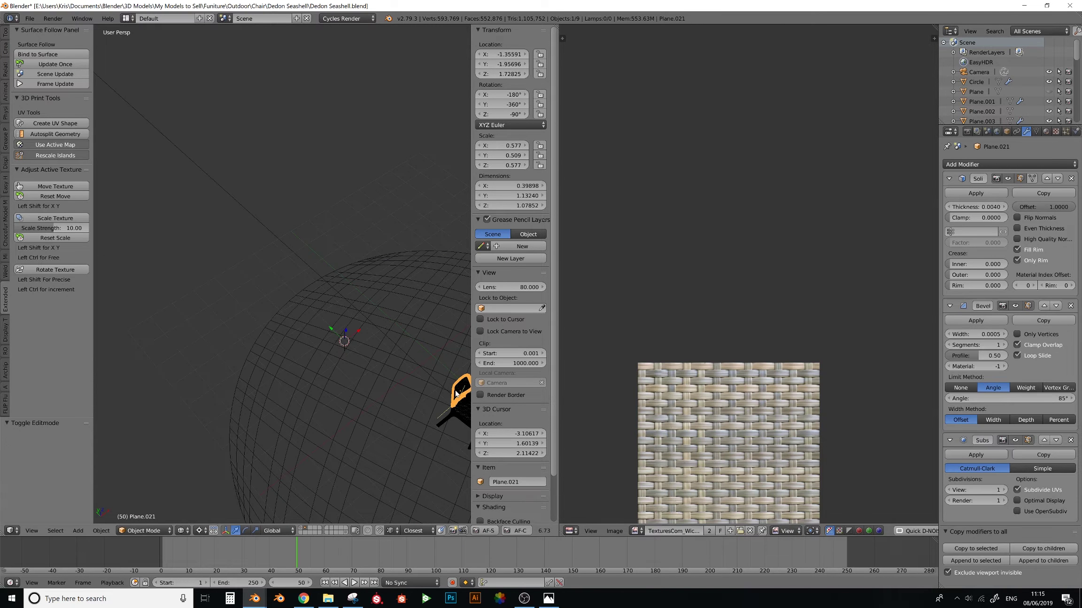
right_click(457, 395)
right_click(456, 395)
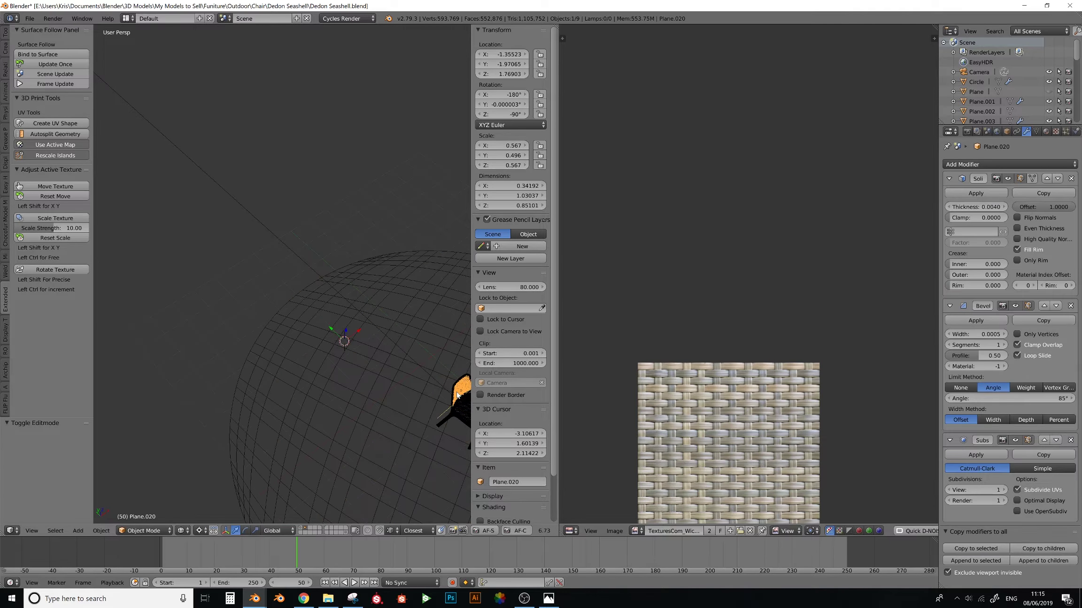
right_click(455, 413)
right_click(455, 418)
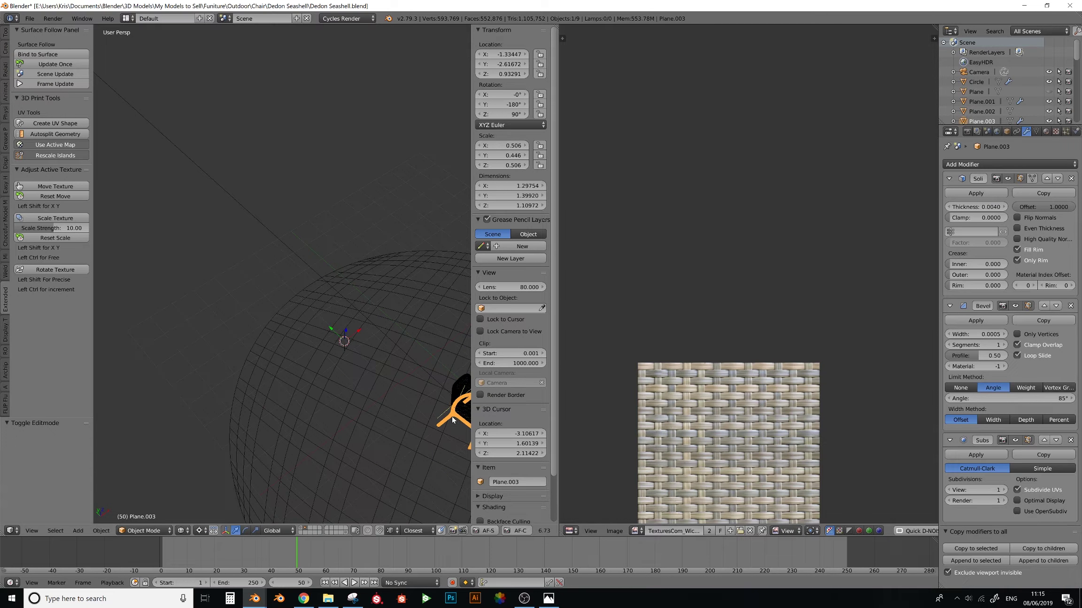
key(KP_Decimal)
key(z)
- Examine the joined weave at the finished frame's leg junction, and the whole chair from the side
mouse_move(451, 420)
middle_down()
mouse_move(384, 297)
mouse_move(299, 359)
mouse_move(275, 341)
mouse_move(281, 319)
mouse_move(302, 310)
middle_up()
scroll(299, 358, up, 4)
scroll(275, 340, up, 3)
shift+middle_drag(303, 311, 319, 307)
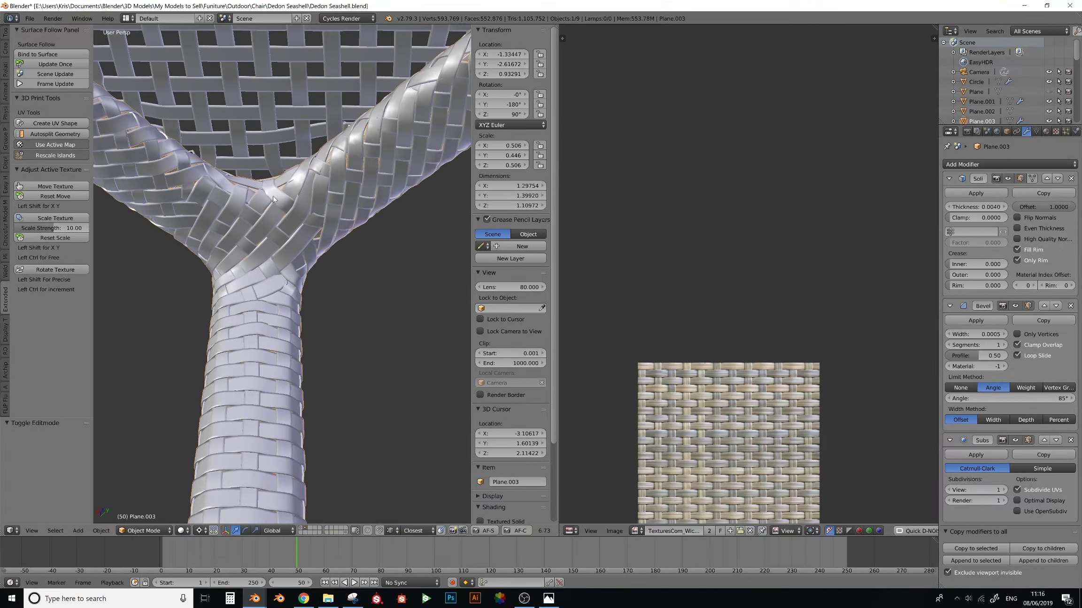
middle_drag(312, 179, 354, 249)
scroll(341, 266, down, 7)
scroll(352, 248, up, 2)
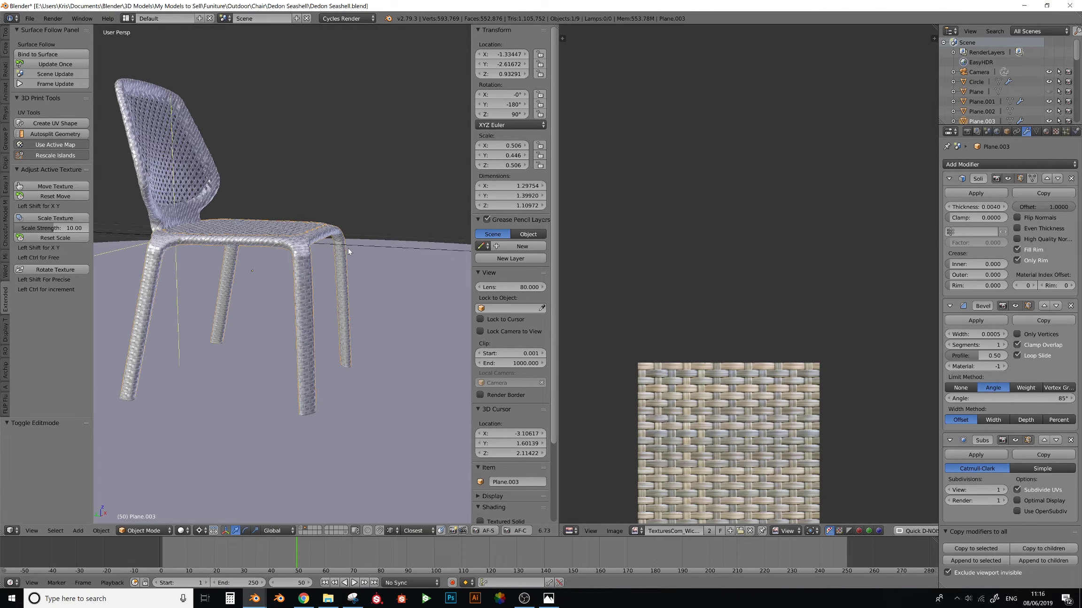
scroll(287, 284, up, 3)
middle_drag(250, 294, 212, 282)
- View the UV layout of the mesh underlying the backrest's border weave in edit mode, with all its geometry selected
right_click(196, 299)
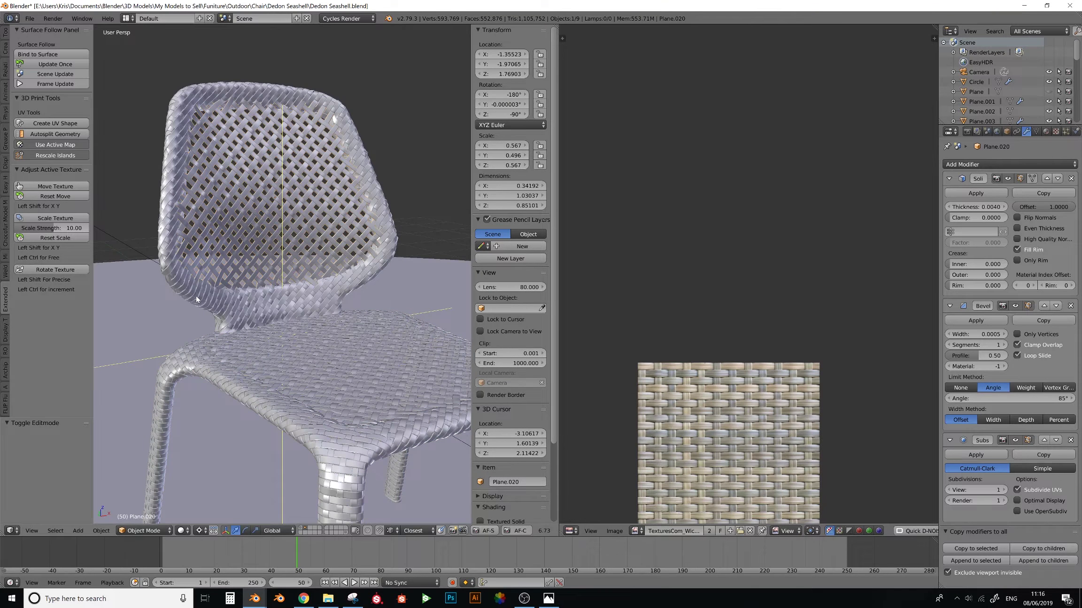
right_click(196, 299)
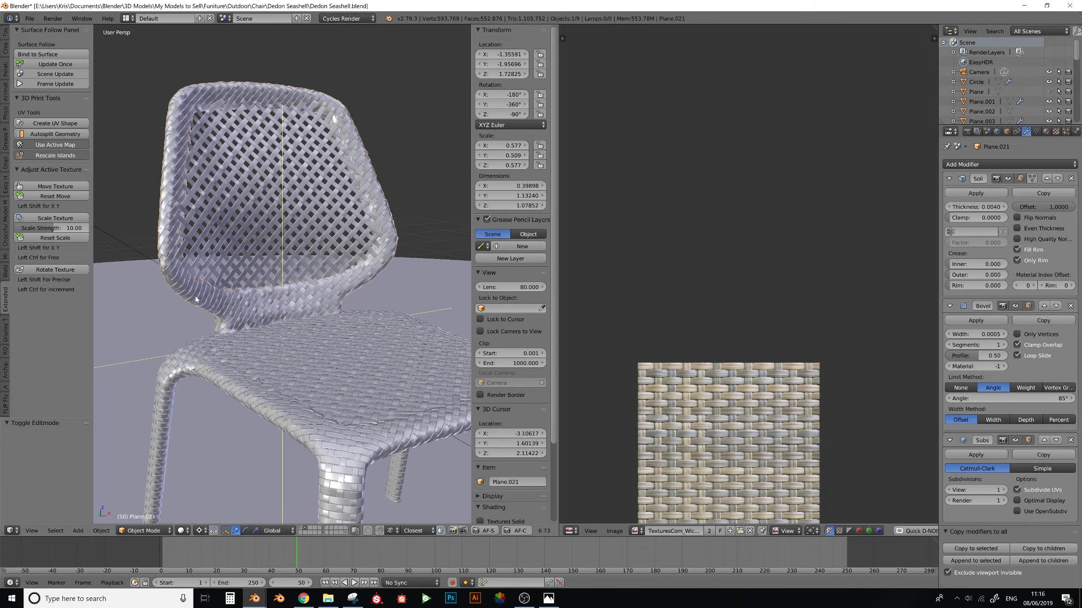
right_click(197, 299)
key(Tab)
key(a)
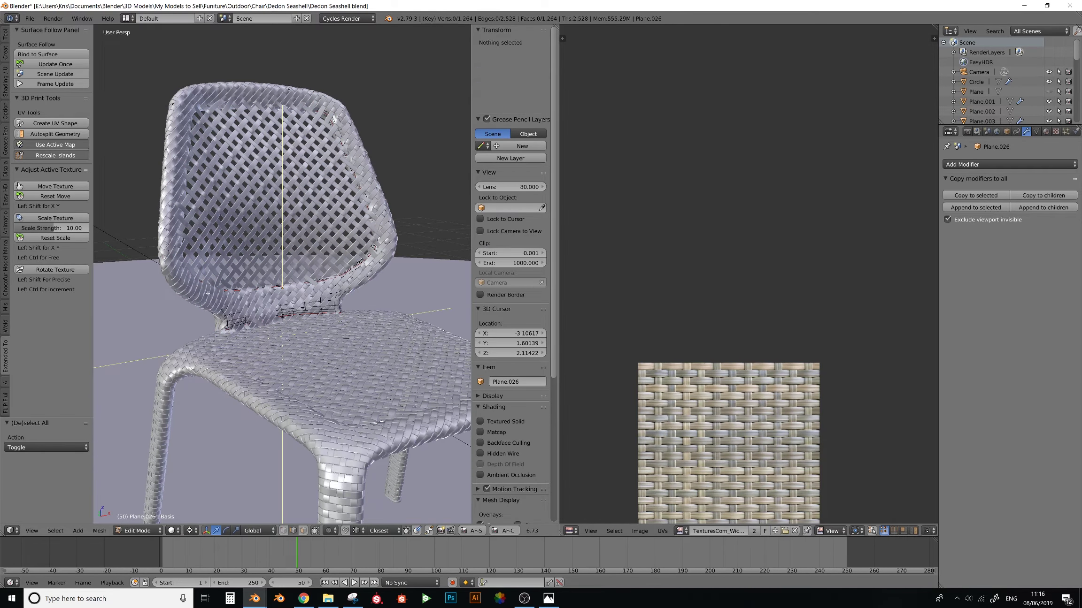
scroll(716, 298, down, 3)
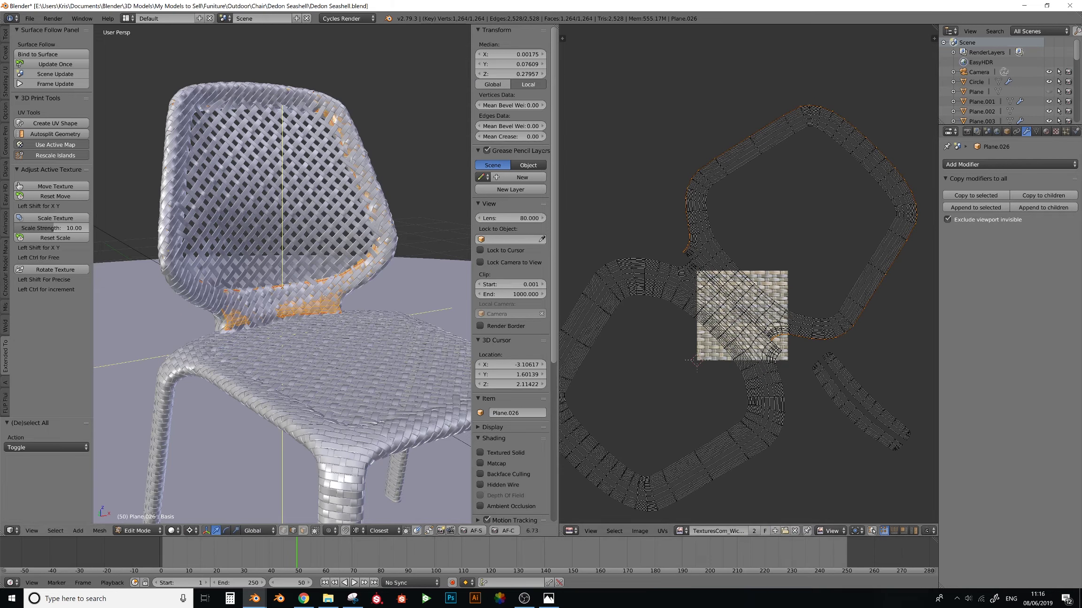
key(Tab)
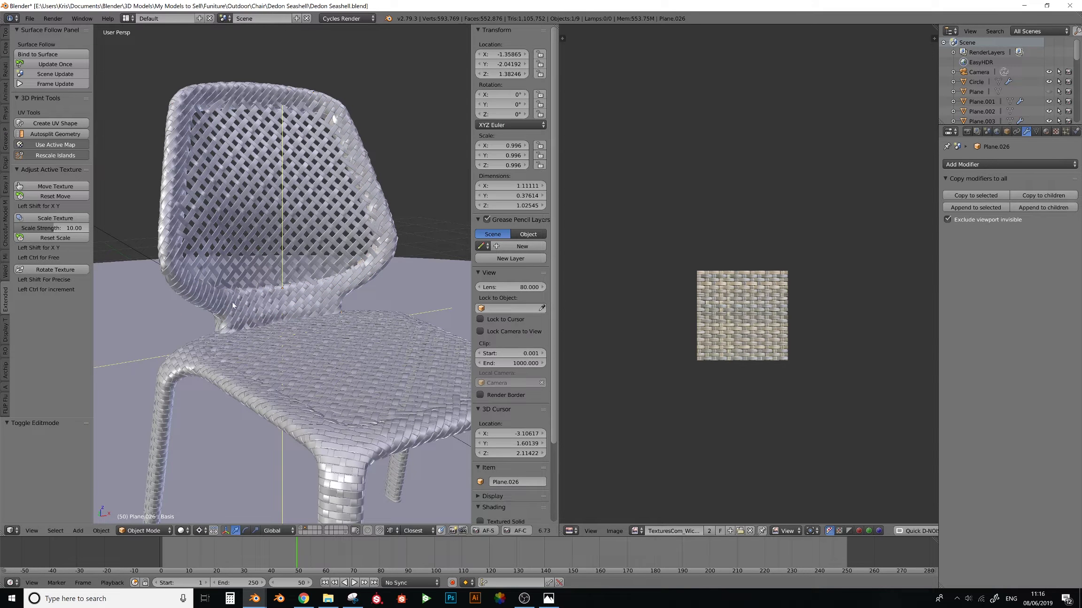
- Inspect the backrest's border weave and its connection to the seat from several angles
middle_drag(266, 327, 155, 221)
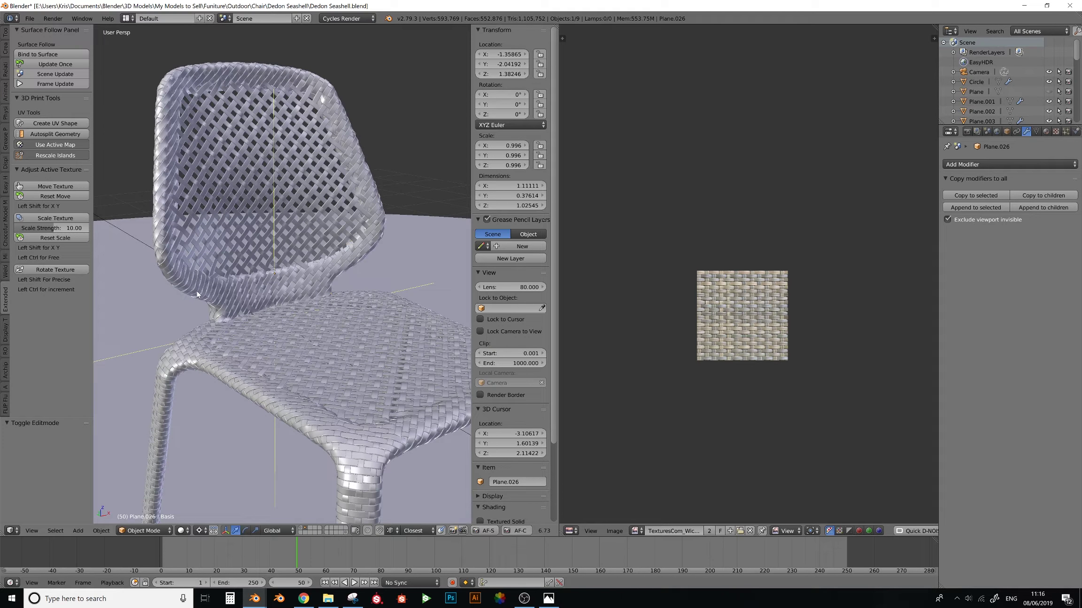
middle_drag(217, 291, 258, 329)
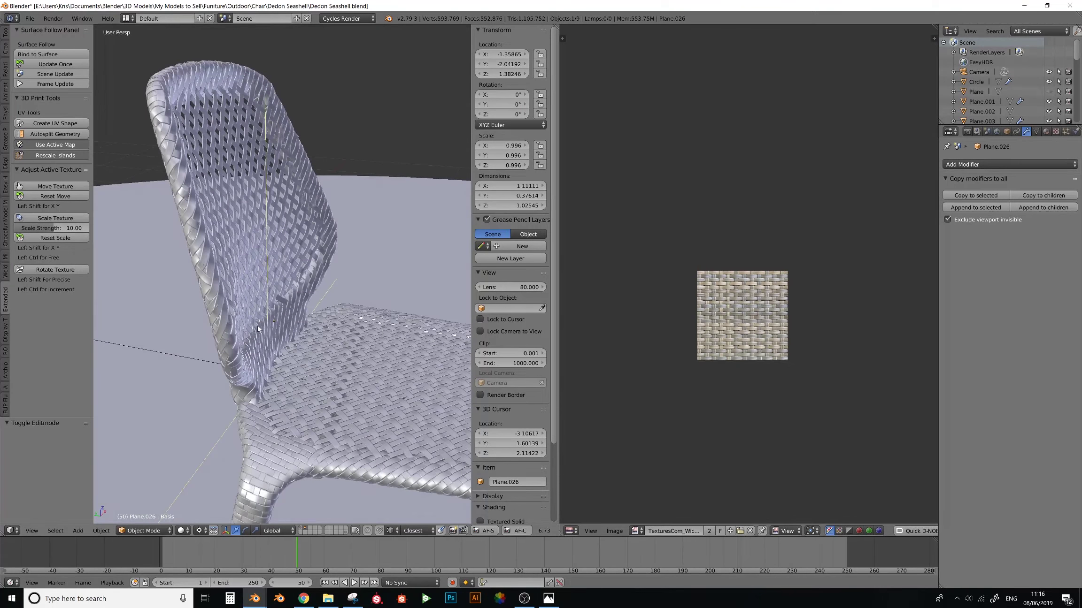
middle_drag(269, 439, 205, 331)
middle_drag(230, 174, 270, 276)
middle_drag(338, 301, 303, 345)
middle_drag(227, 266, 217, 214)
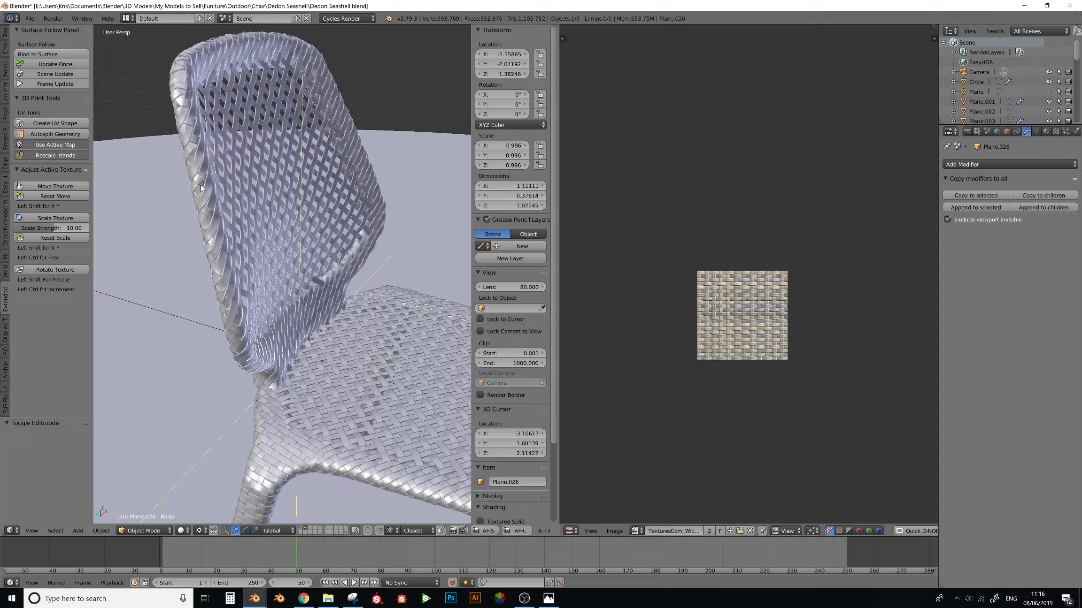
middle_drag(219, 229, 248, 243)
- Select the backrest's open weave panel and examine the seat weave and its edges up close
right_click(248, 243)
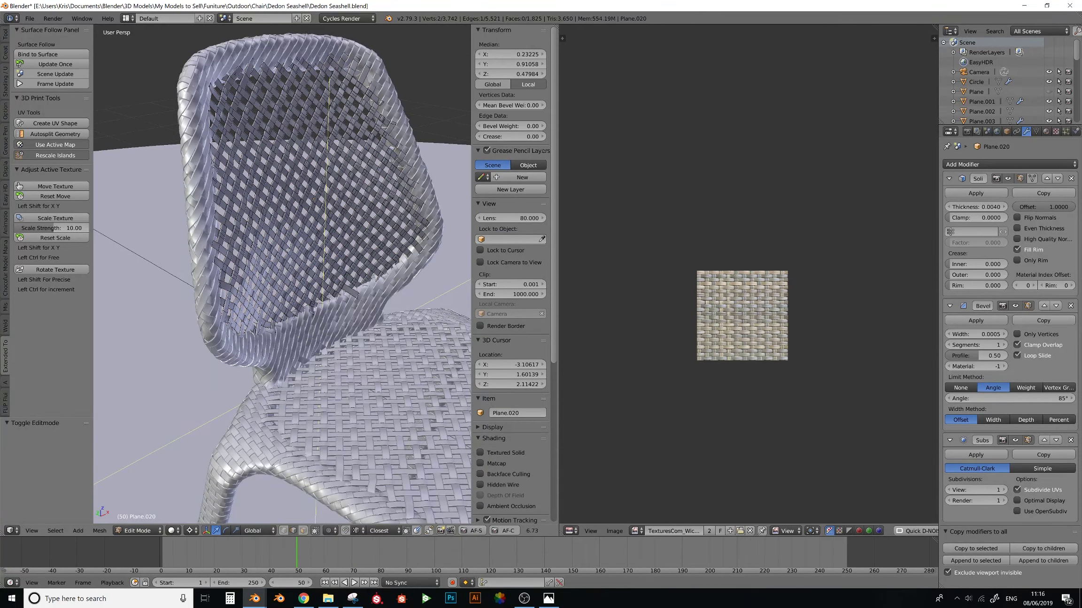
key(KP_Decimal)
middle_drag(235, 287, 248, 318)
scroll(278, 328, up, 3)
scroll(286, 344, up, 2)
scroll(287, 345, up, 2)
scroll(248, 314, down, 1)
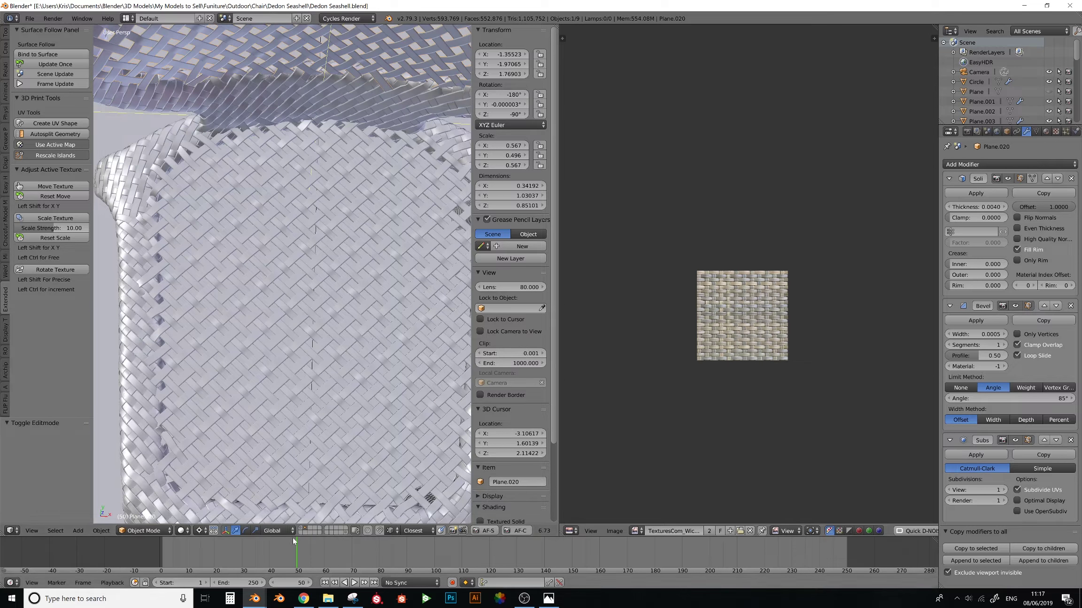
- Switch back to the layer with the weave pieces and isolate the flat square weave in local view
click(302, 528)
scroll(347, 355, down, 8)
shift+middle_drag(337, 156, 296, 454)
shift+middle_drag(244, 336, 299, 448)
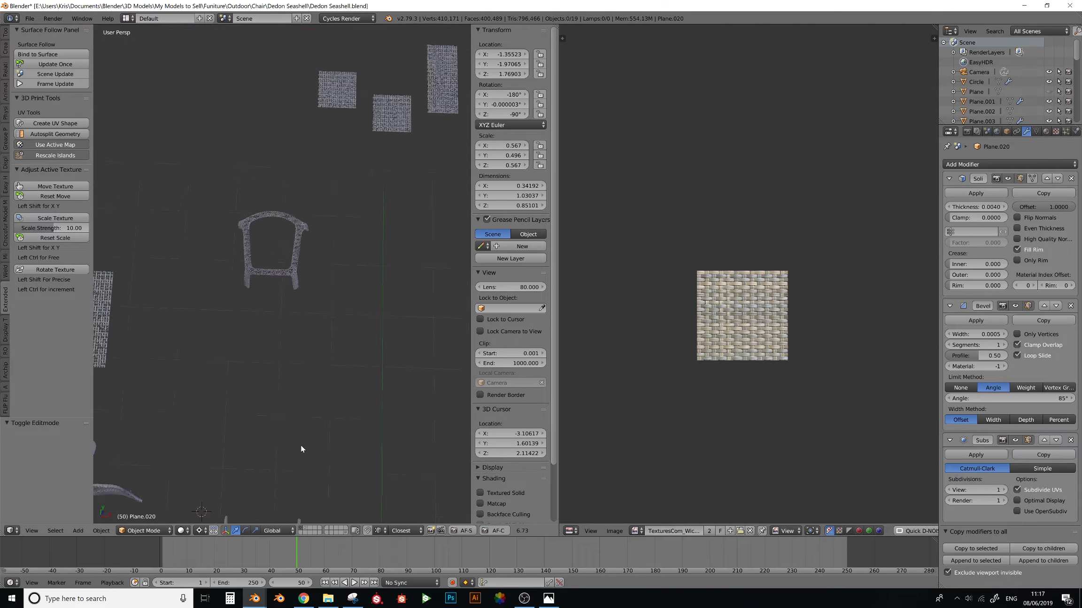
shift+middle_drag(314, 266, 279, 455)
right_click(317, 285)
key(KP_Divide)
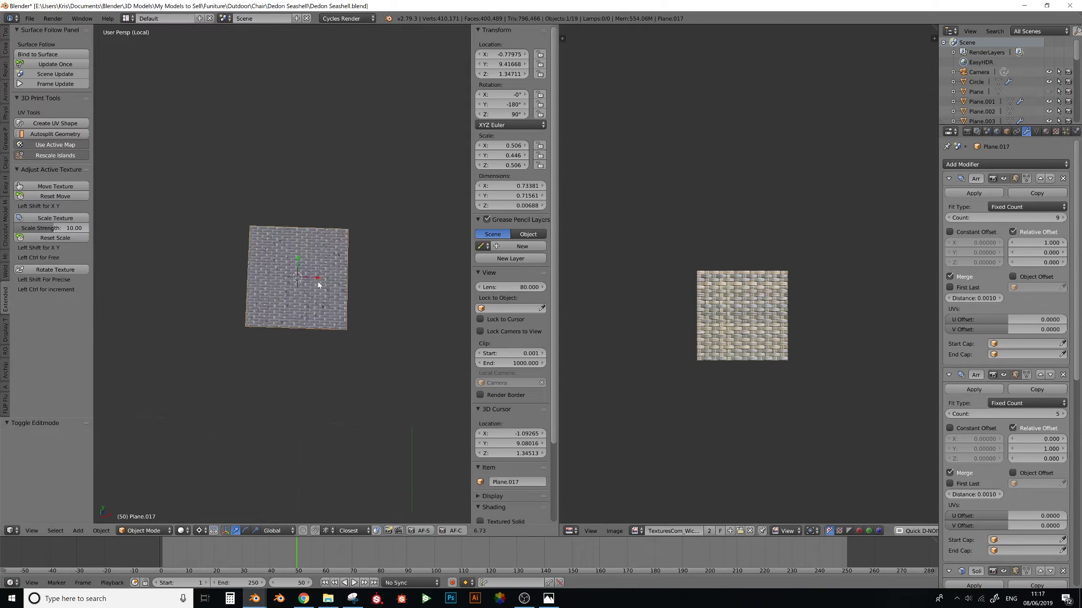
- Examine the arrayed weave's base tile and borders from the top view
key(Tab)
scroll(336, 218, up, 5)
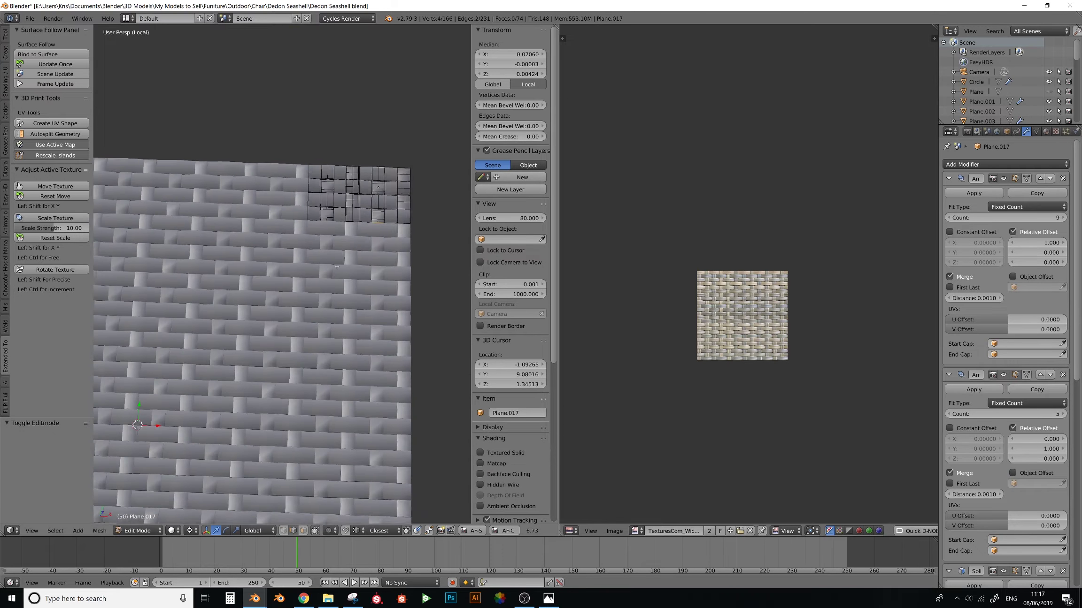
key(KP_7)
key(Tab)
shift+middle_drag(376, 216, 362, 215)
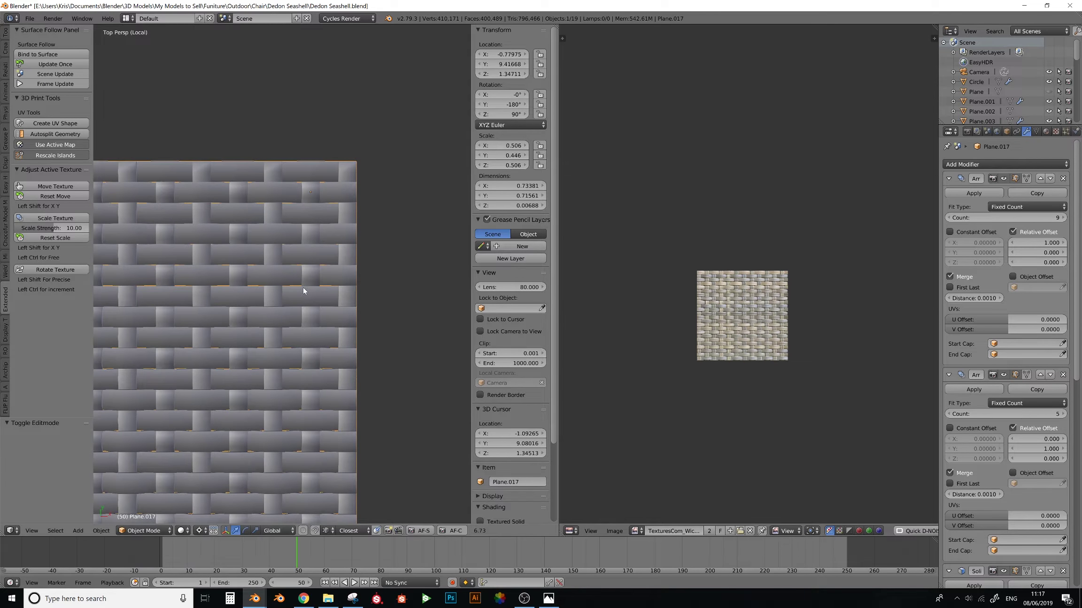
scroll(281, 285, down, 5)
shift+middle_drag(131, 276, 316, 284)
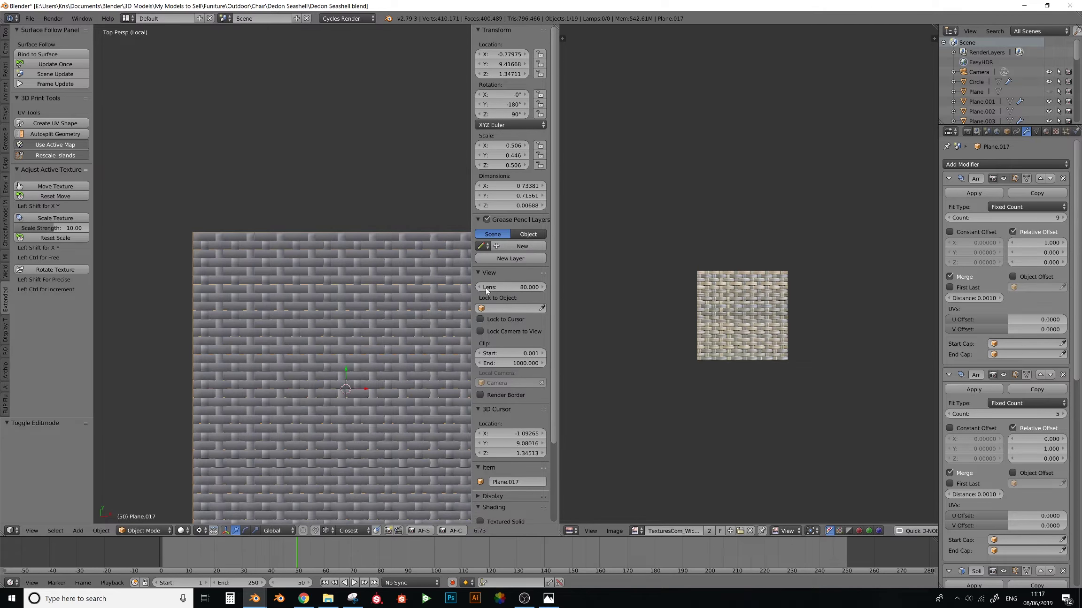
- Duplicate the flat square weave along the X axis, placing the copy beside the original with a narrow gap
ctrl+scroll(150, 291, up, 5)
key(shift+d)
key(x)
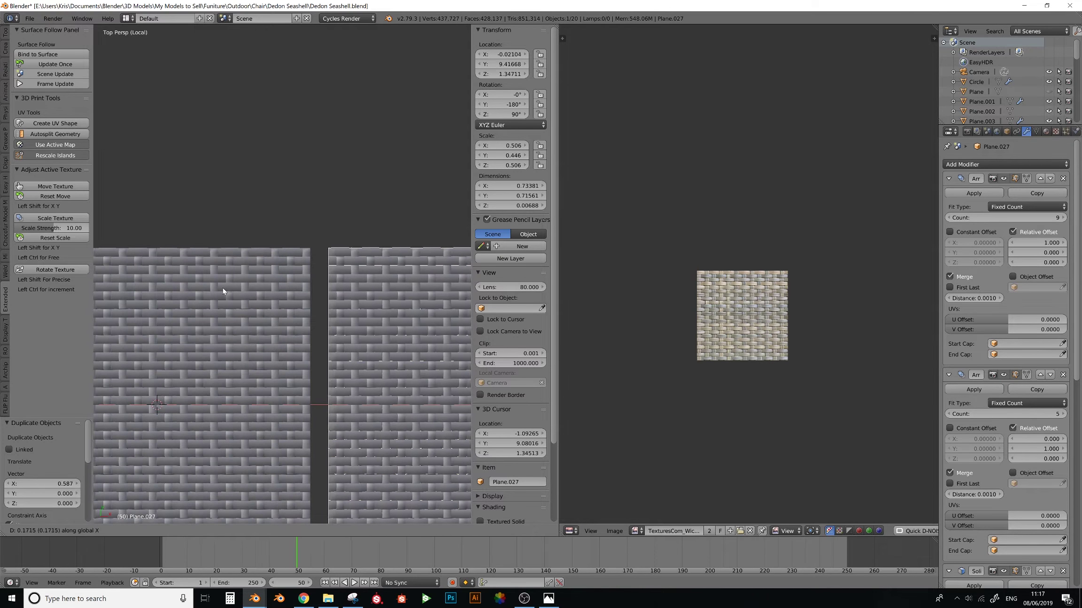
click(210, 285)
- In the original weave's base tile, move the lowest horizontal strip down along Y by 0.021
scroll(293, 274, up, 5)
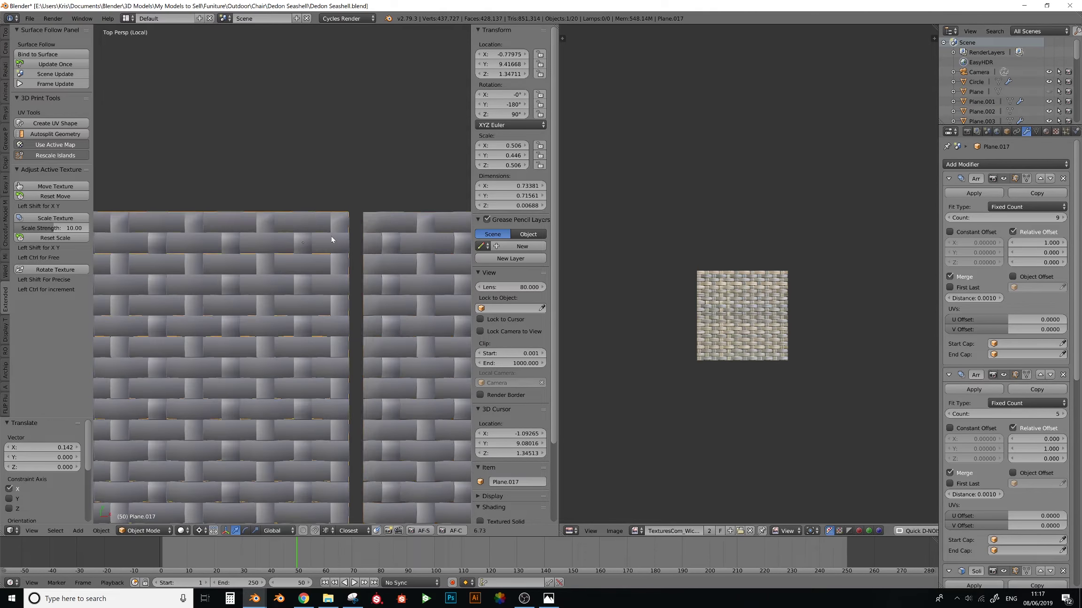
key(Tab)
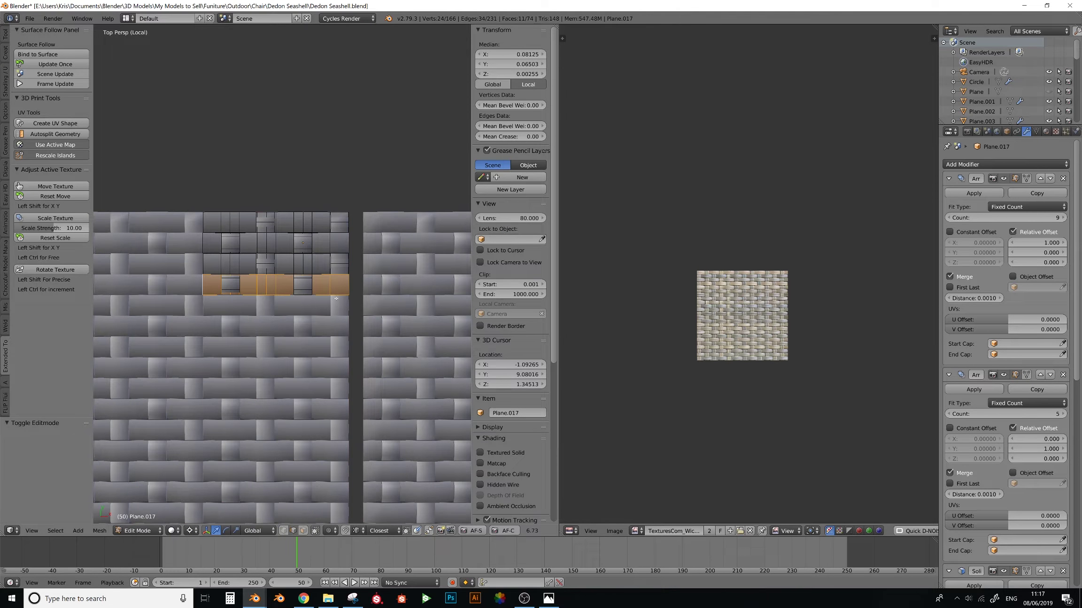
click(360, 533)
click(373, 518)
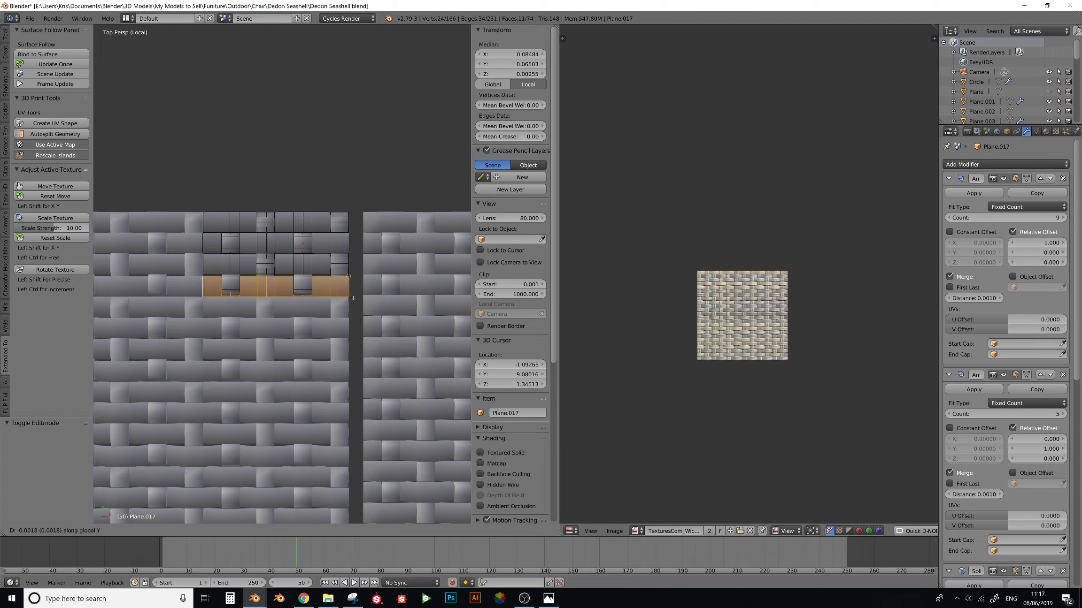
key(g)
key(y)
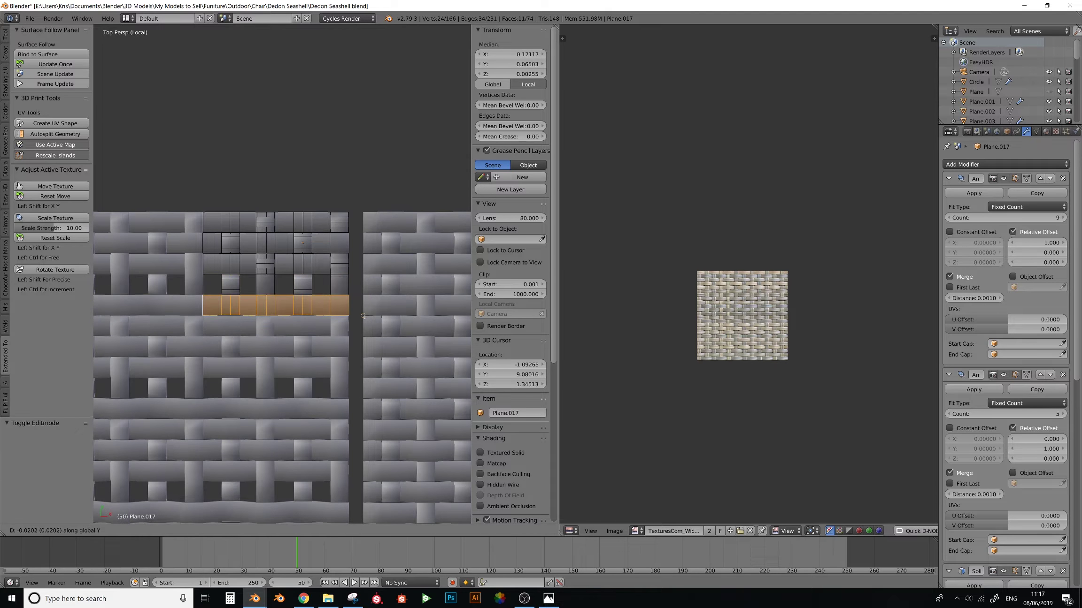
click(364, 337)
scroll(415, 344, up, 2)
key(g)
key(y)
right_click(364, 314)
shift+middle_drag(365, 314, 316, 323)
scroll(316, 323, up, 2)
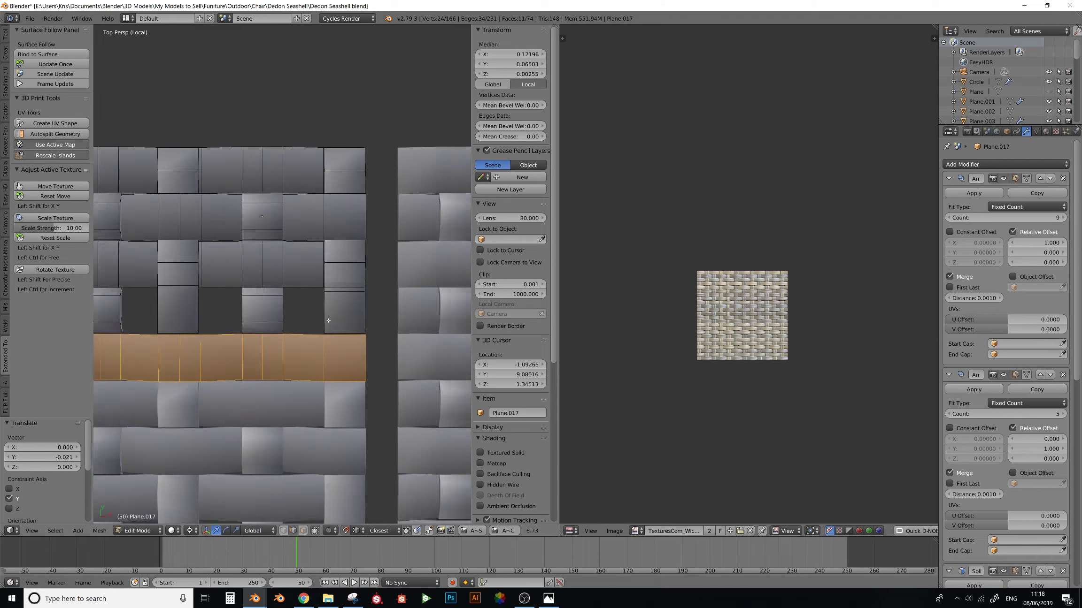
- Add the linked horizontal strip above to the selection and move both strips down along Y by 0.019
scroll(370, 355, down, 2)
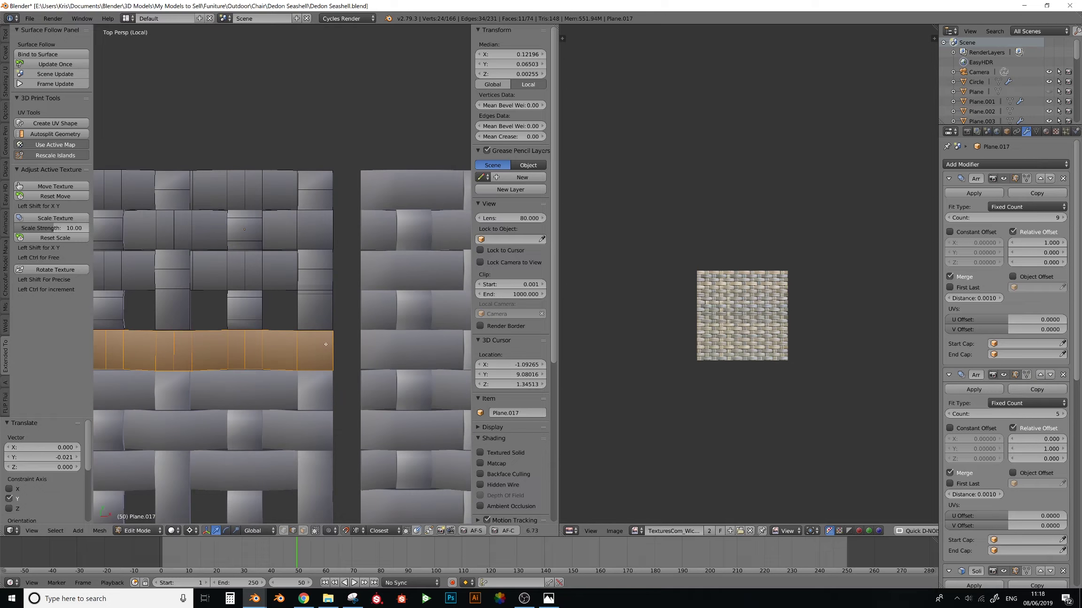
ctrl+right_click(288, 287)
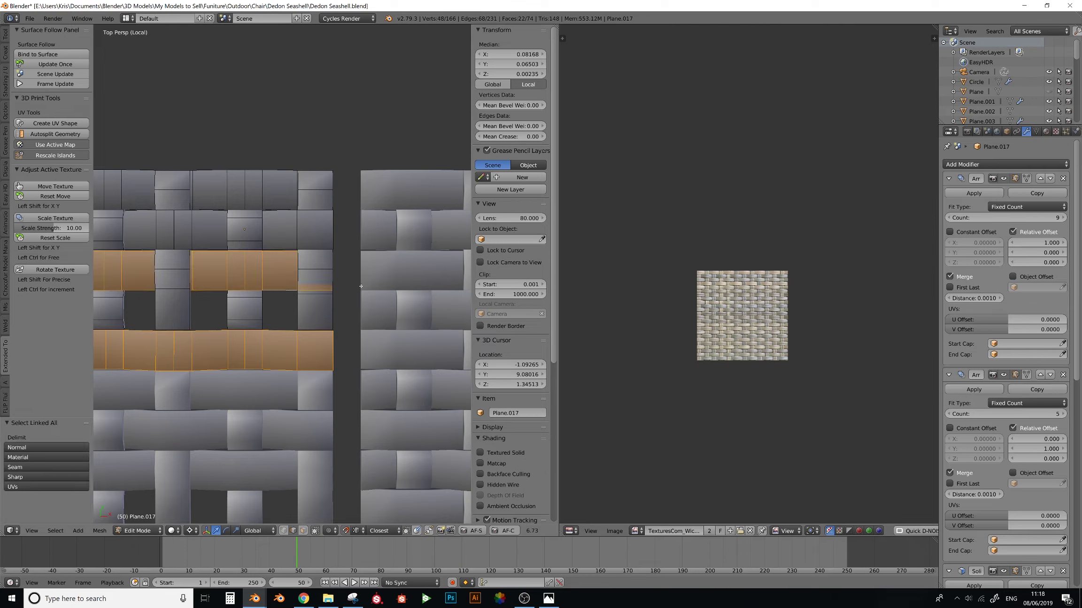
key(g)
key(y)
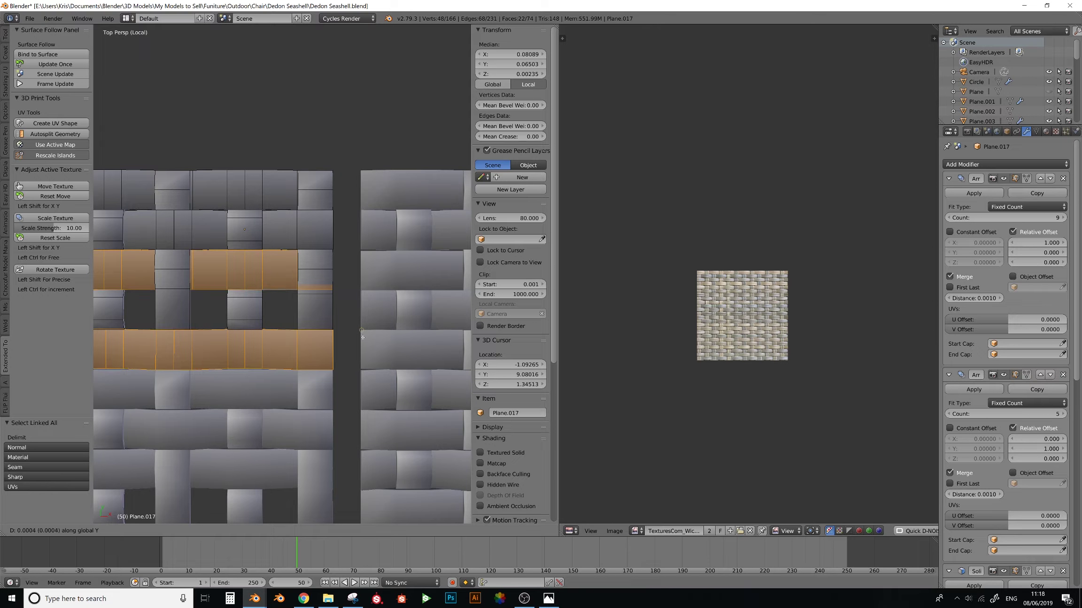
click(364, 371)
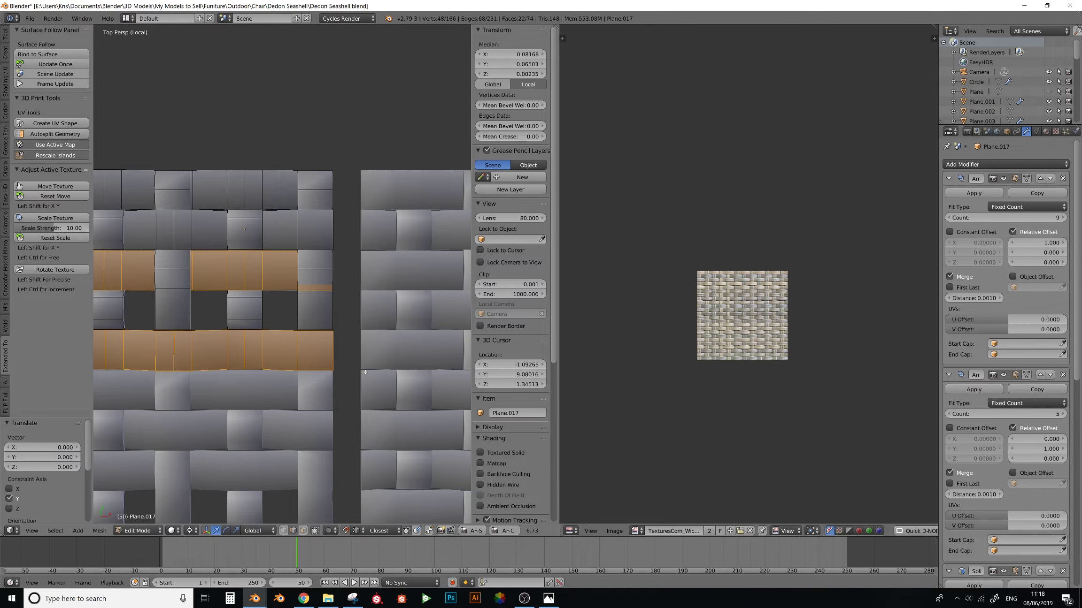
key(shift+Tab)
key(g)
key(y)
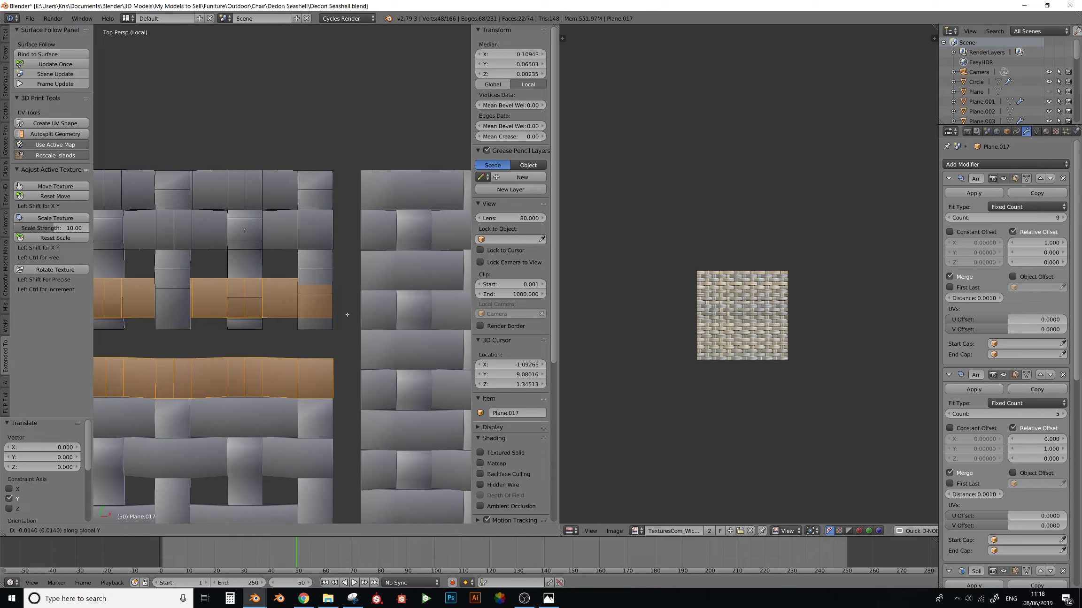
click(214, 280)
shift+middle_drag(215, 281, 237, 275)
- Select the linked vertical strip in the middle of the base tile, scale it to 0.978 along Y, and leave Edit Mode
right_click(238, 269)
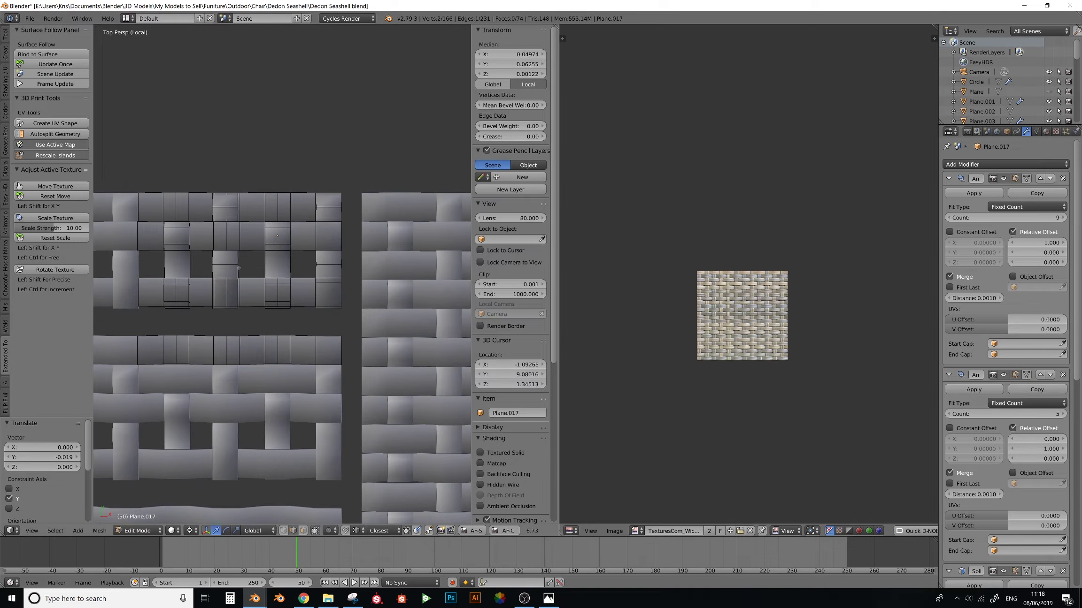
key(ctrl+l)
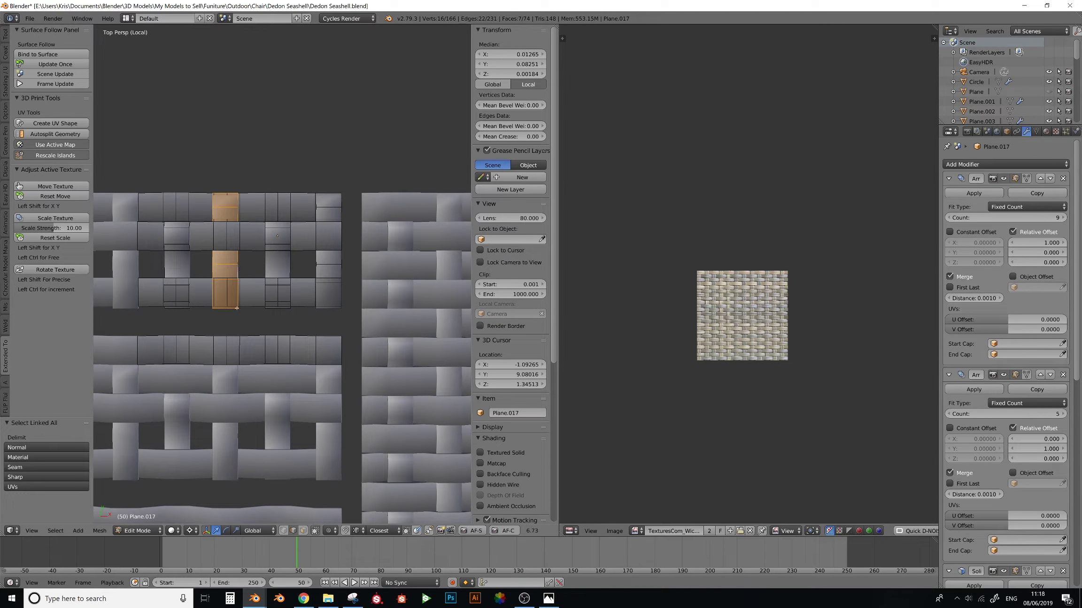
key(s)
key(y)
click(246, 293)
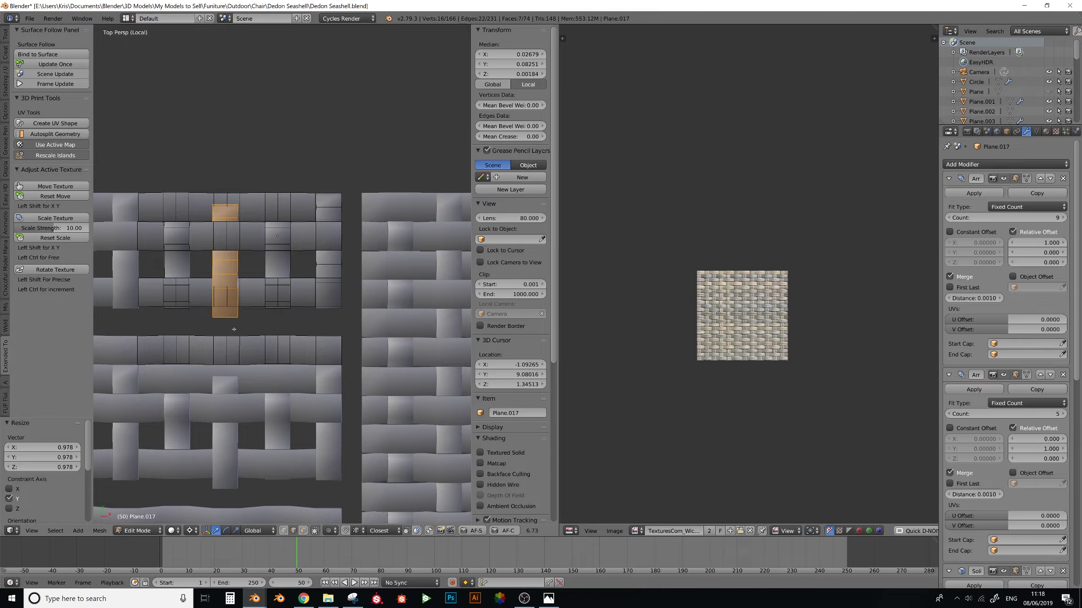
scroll(246, 271, down, 2)
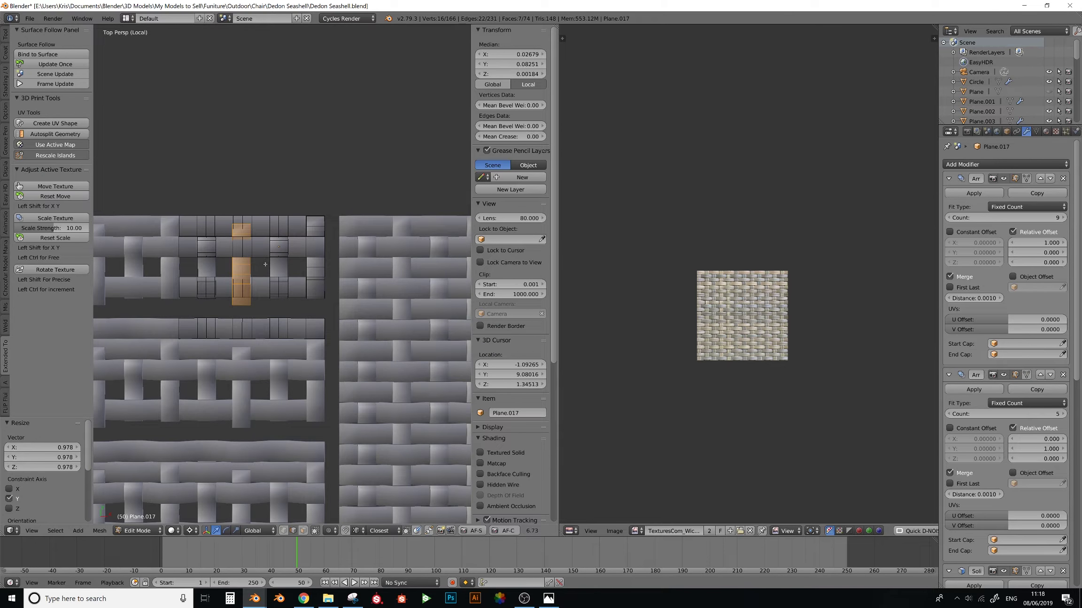
key(Tab)
scroll(254, 313, up, 1)
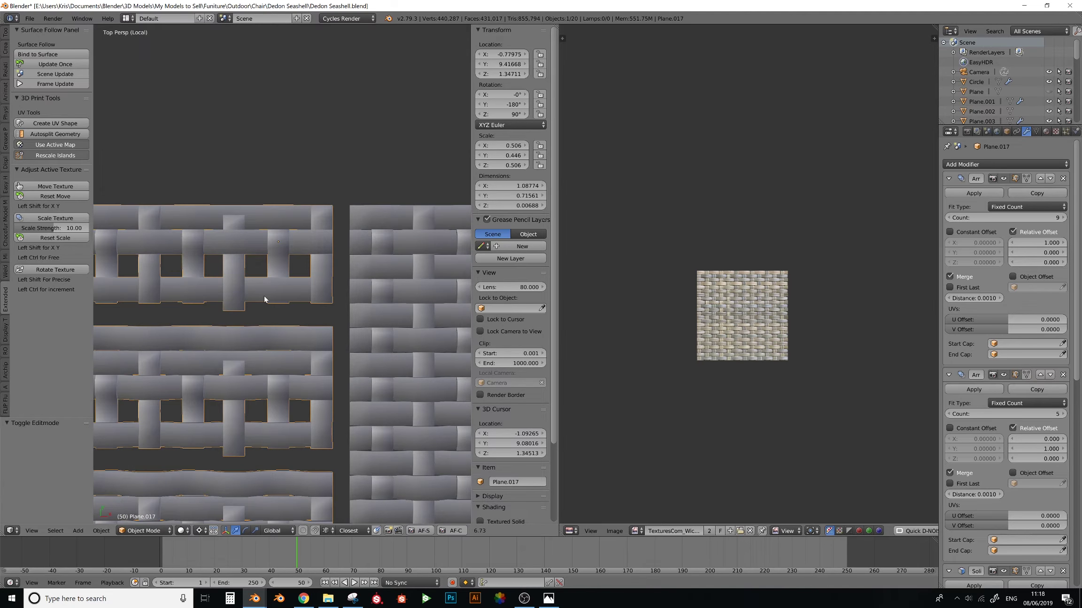
- Leave local view, switch to the layer with the finished chair, and select the seat's weave panel
key(KP_Divide)
shift+middle_drag(280, 404, 286, 215)
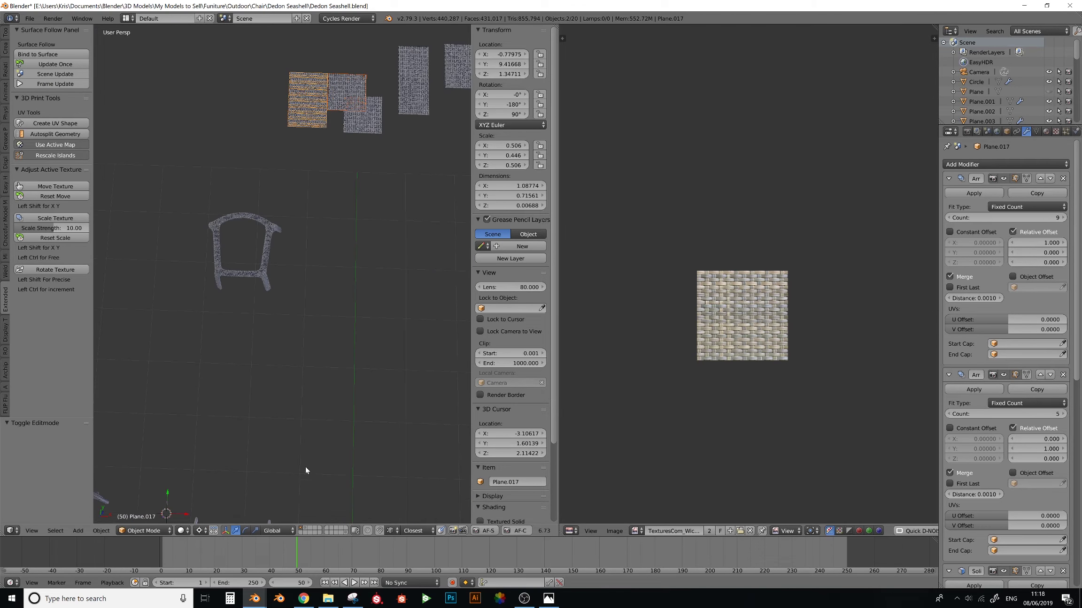
click(306, 528)
shift+middle_drag(319, 399, 305, 112)
scroll(278, 243, up, 4)
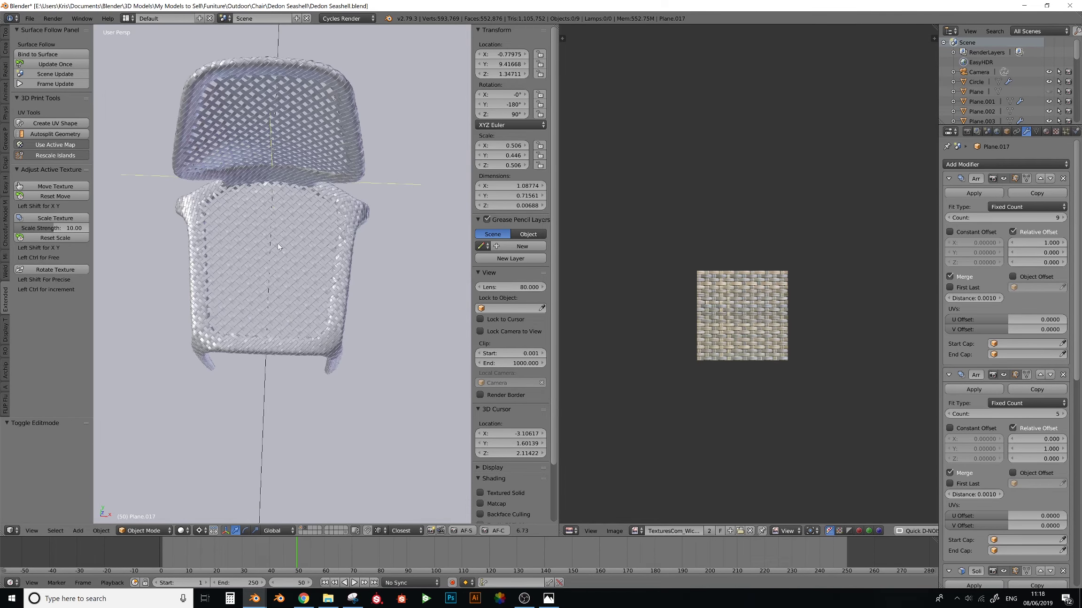
scroll(278, 246, up, 6)
right_click(304, 287)
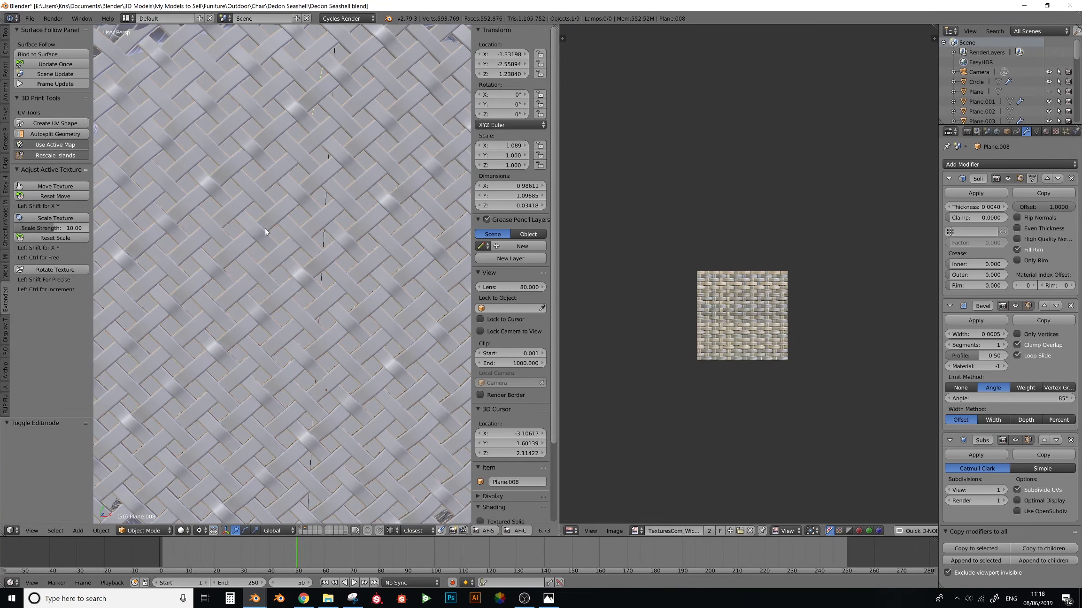
- Examine where the seat's weave panel meets the woven border, from above and from the underside
scroll(311, 242, down, 8)
middle_drag(301, 277, 284, 301)
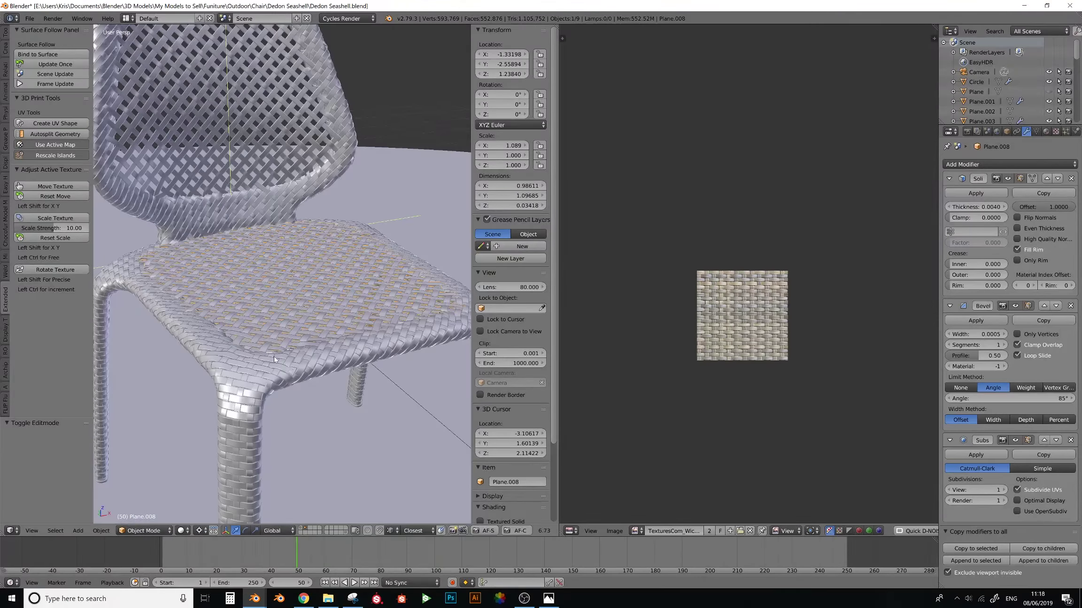
middle_drag(382, 254, 253, 378)
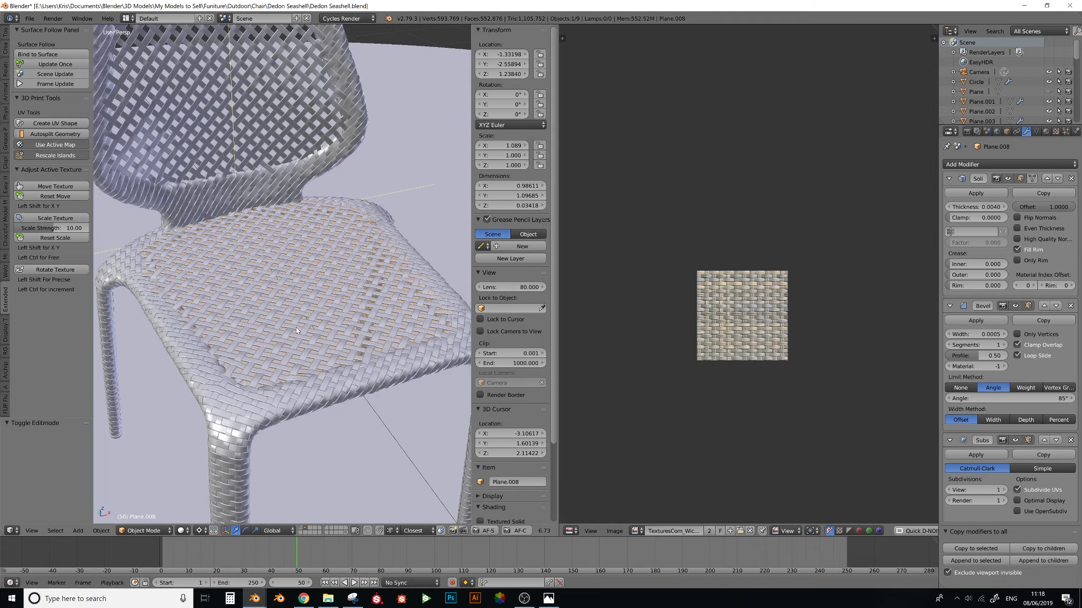
middle_drag(295, 331, 296, 340)
middle_drag(264, 395, 245, 393)
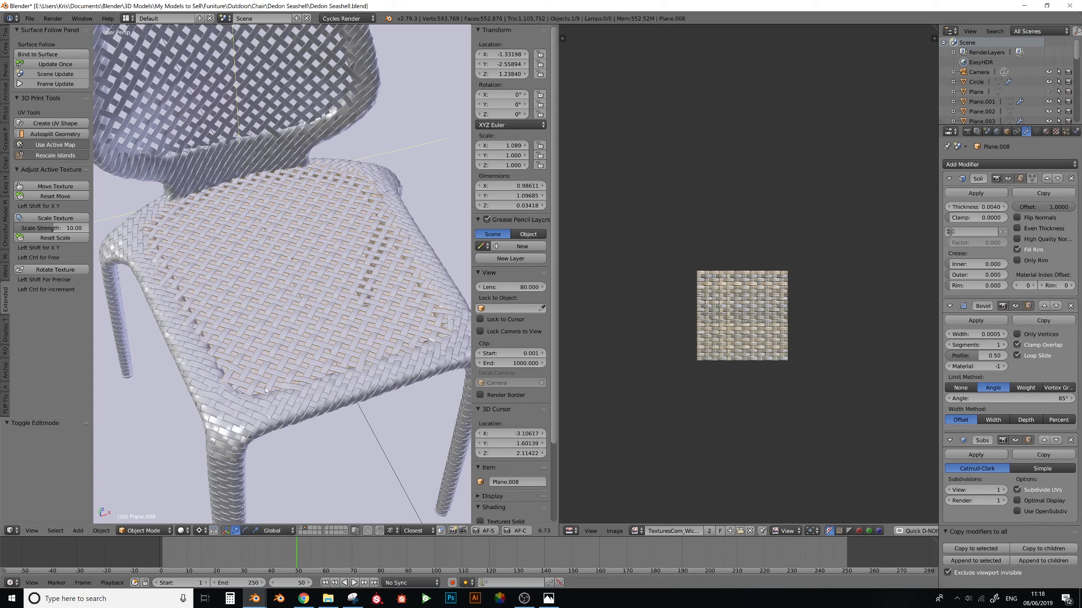
middle_drag(193, 365, 202, 295)
mouse_move(222, 259)
middle_down()
mouse_move(243, 281)
mouse_move(260, 255)
mouse_move(226, 305)
mouse_move(208, 266)
middle_up()
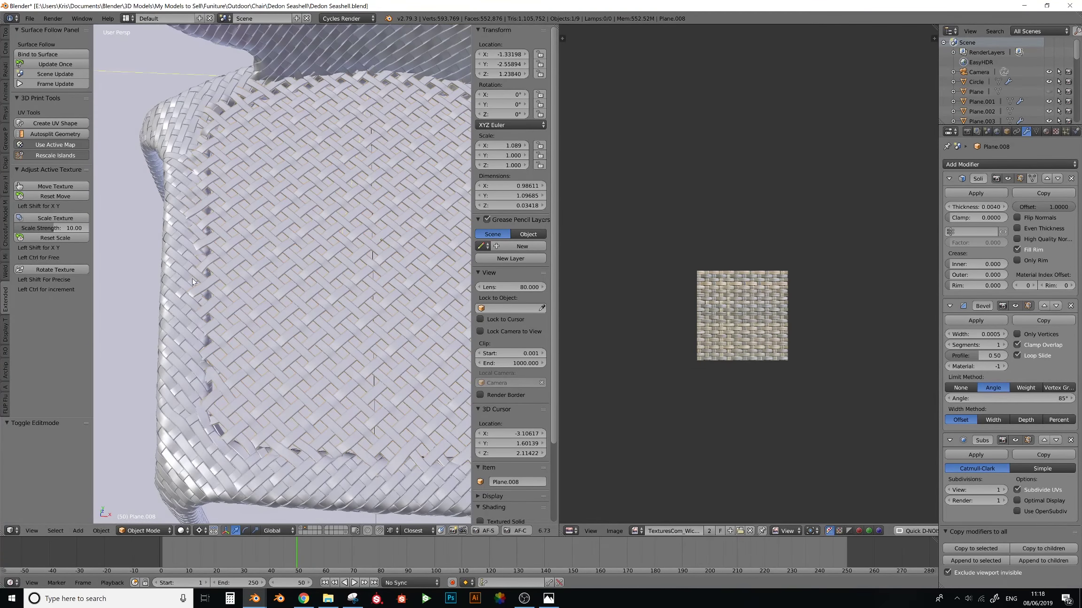
middle_drag(203, 425, 326, 364)
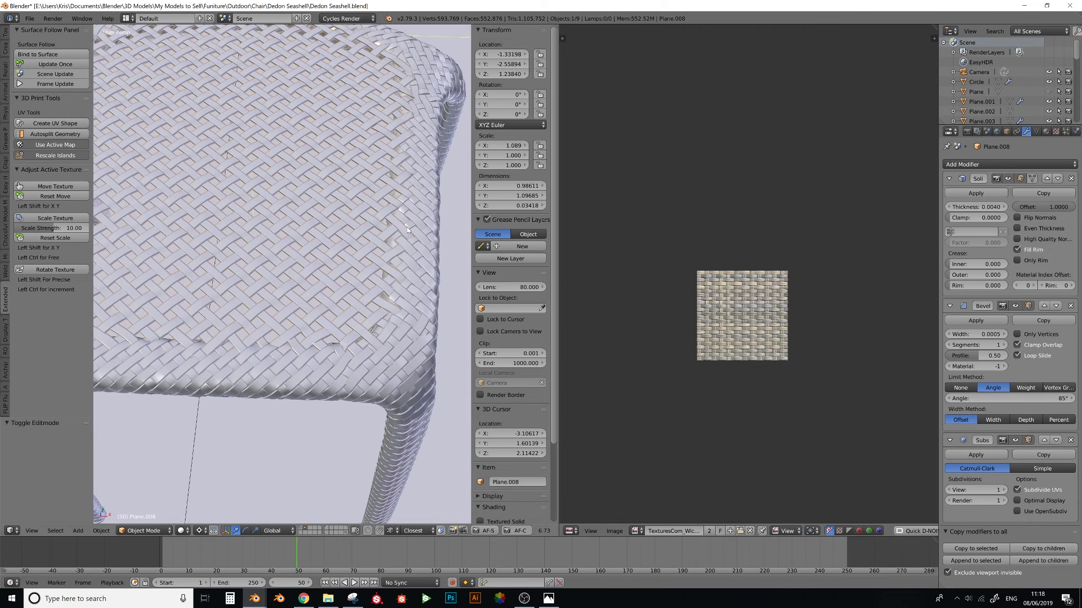
mouse_move(424, 326)
middle_down()
mouse_move(397, 261)
mouse_move(385, 326)
mouse_move(383, 301)
mouse_move(318, 348)
mouse_move(343, 323)
mouse_move(358, 250)
mouse_move(366, 259)
middle_up()
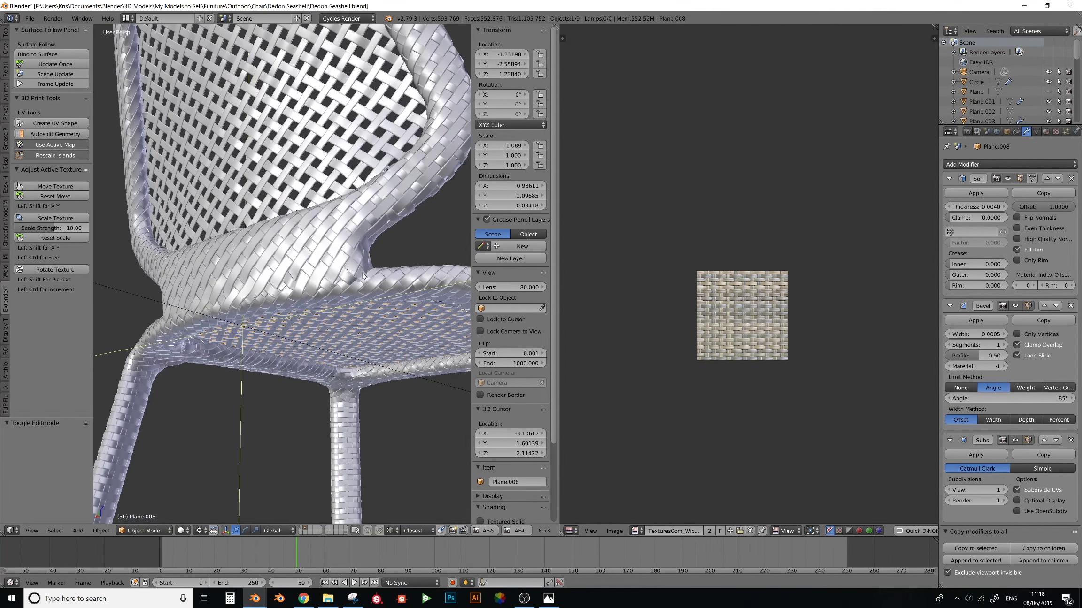
key(shift+z)
key(shift+z)
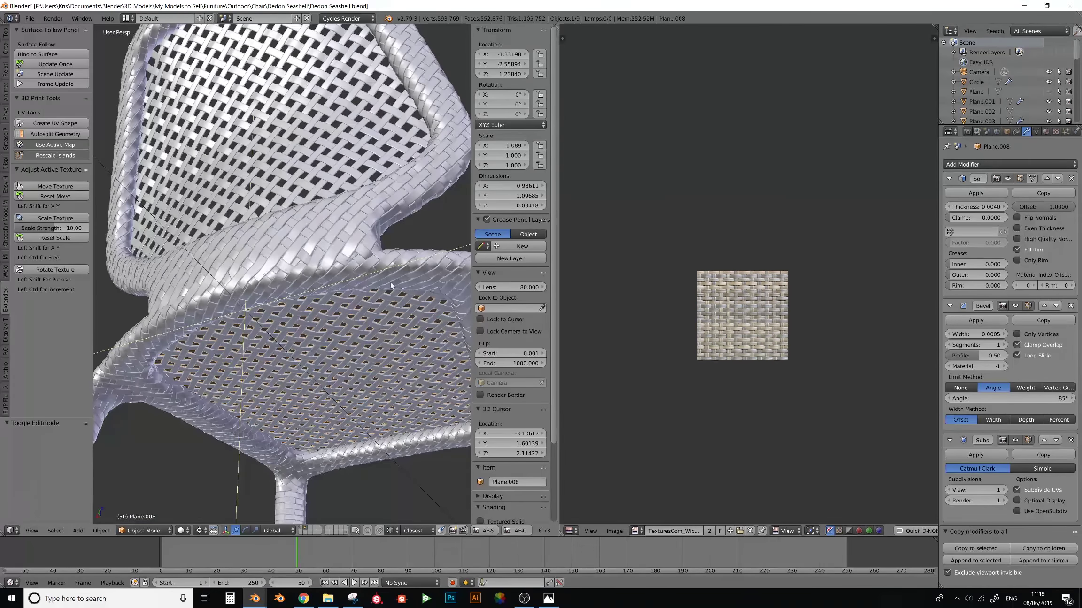
middle_drag(437, 280, 406, 276)
middle_drag(249, 257, 339, 276)
scroll(281, 270, down, 5)
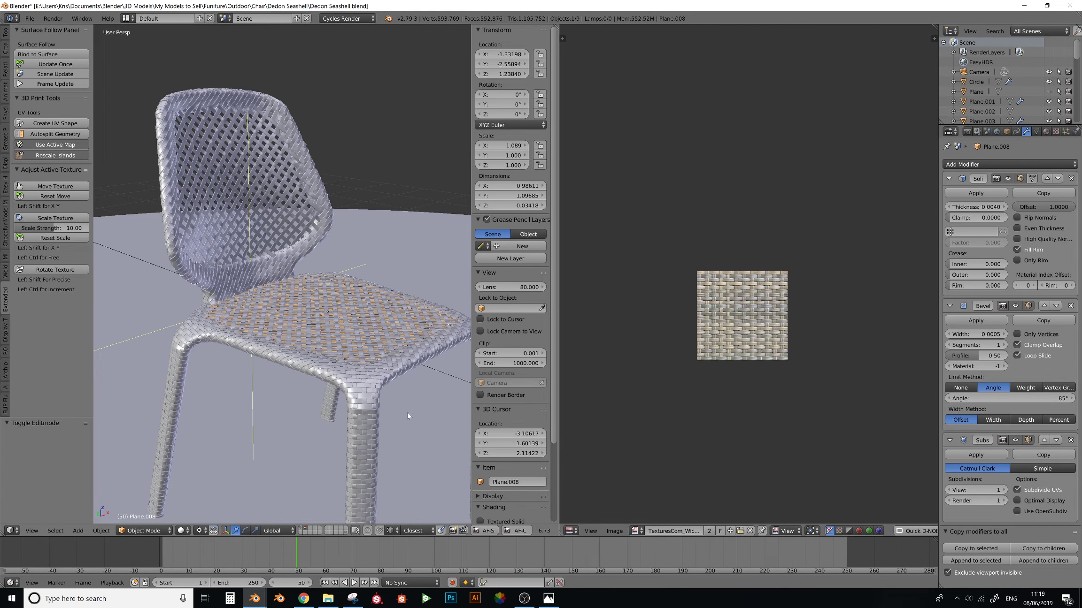
- Examine the weave seam up close at the seat's front corner above the leg
shift+middle_drag(407, 416, 352, 290)
scroll(352, 290, up, 5)
middle_drag(342, 184, 308, 235)
scroll(311, 236, up, 3)
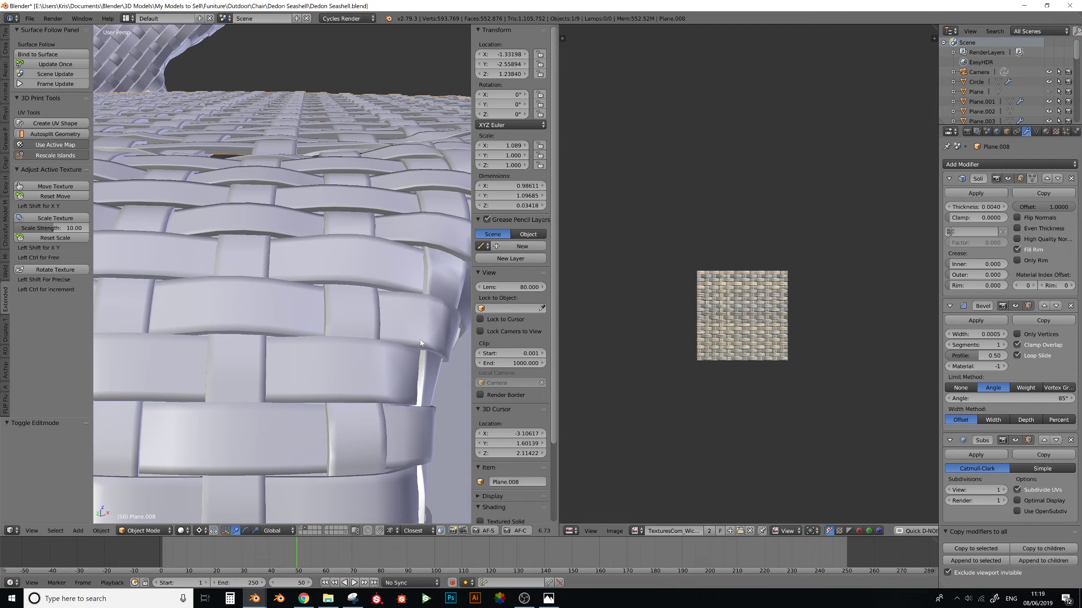
scroll(329, 206, down, 5)
scroll(322, 188, down, 3)
scroll(287, 254, down, 6)
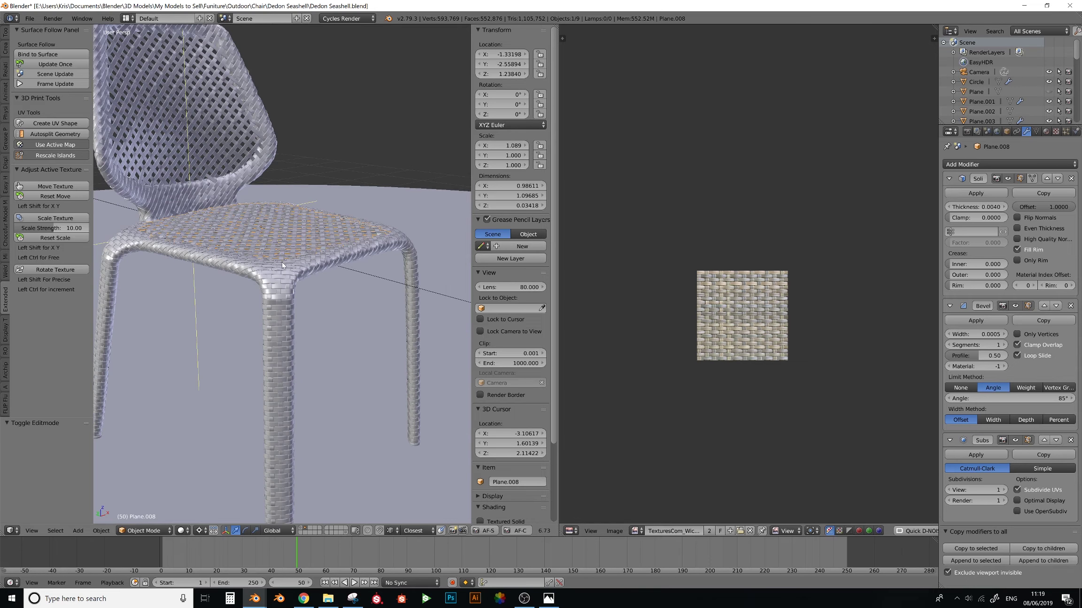
- Preview the whole chair in rendered viewport shading and return to solid shading
middle_drag(303, 266, 308, 254)
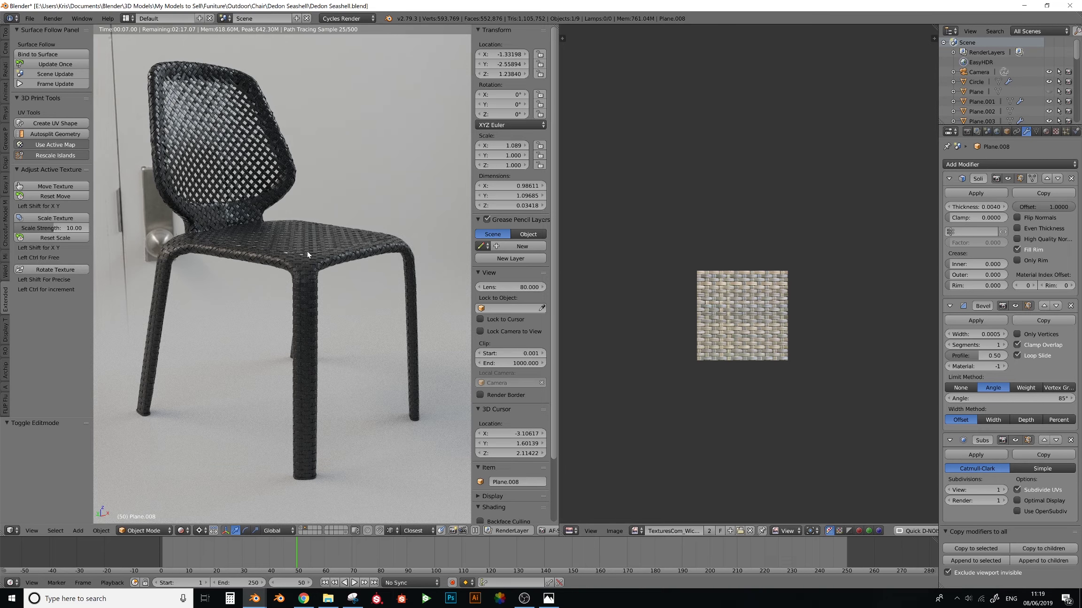
click(308, 254)
key(shift+z)
- Open the file Dedon Seashell Animation.blend
click(30, 19)
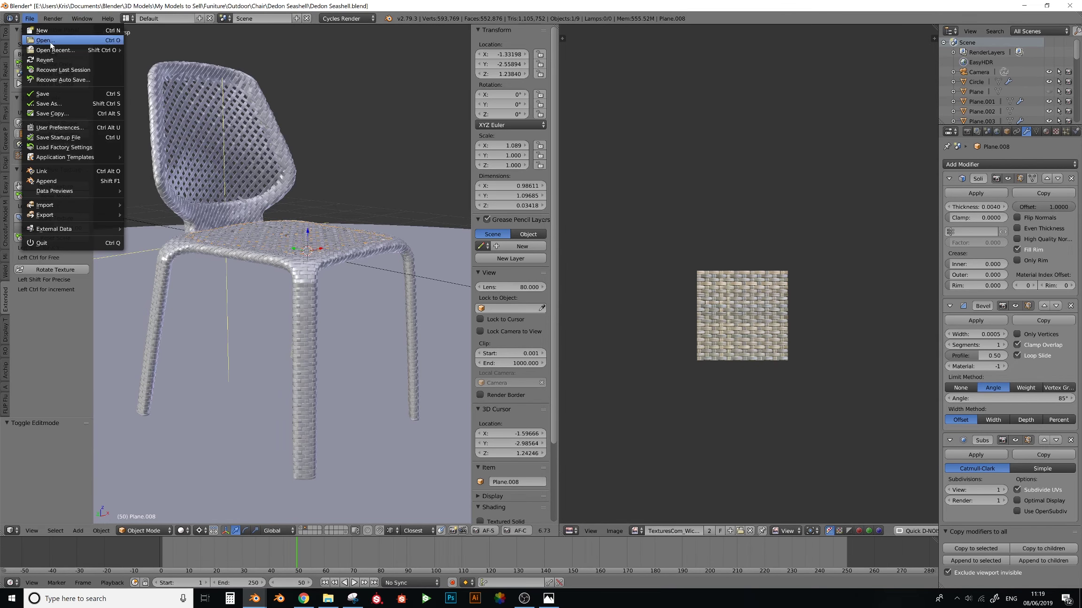
click(37, 39)
click(208, 96)
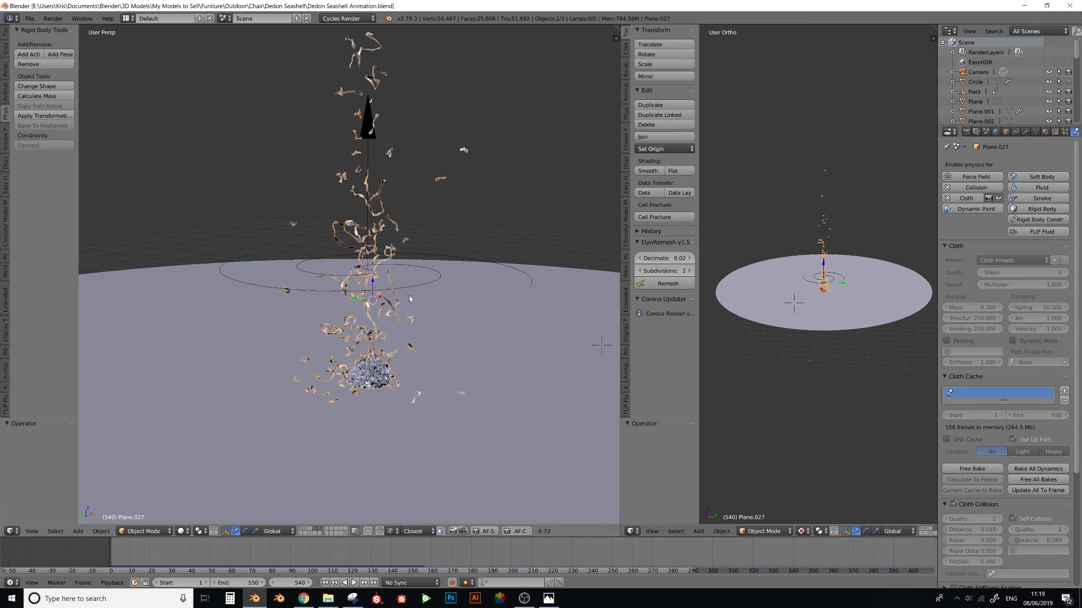
- Rewind the chair's cloth animation to the start and play it through repeatedly
drag(136, 555, 110, 556)
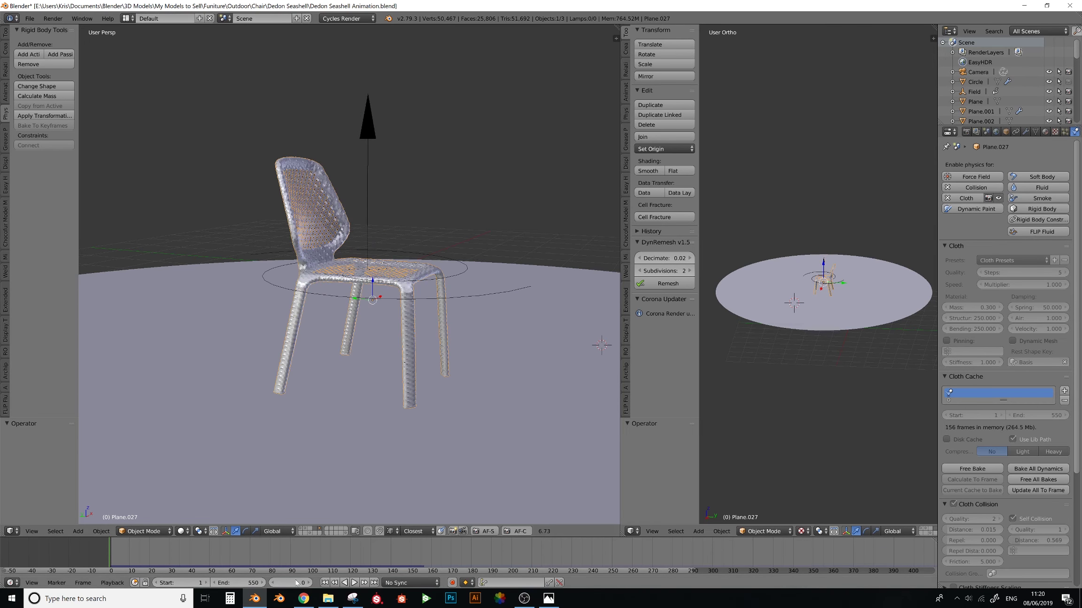
click(353, 582)
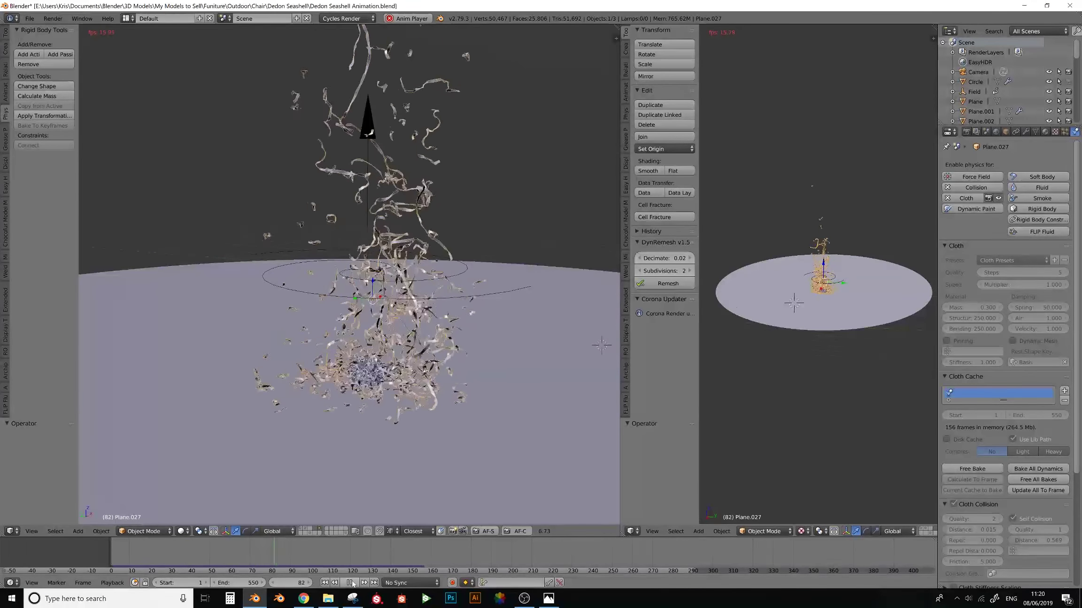
click(351, 582)
click(332, 583)
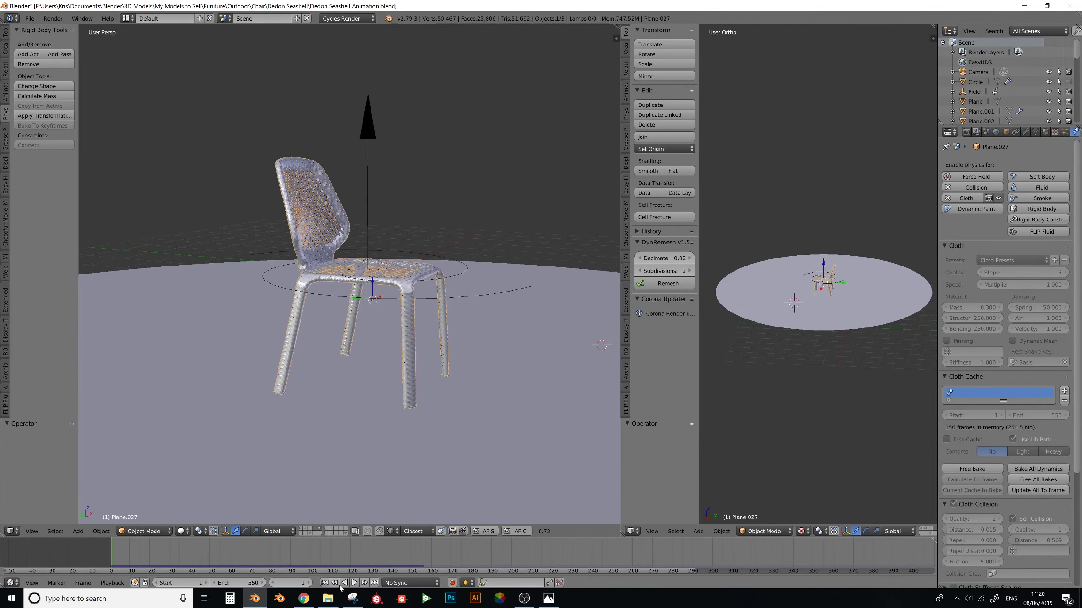
click(354, 583)
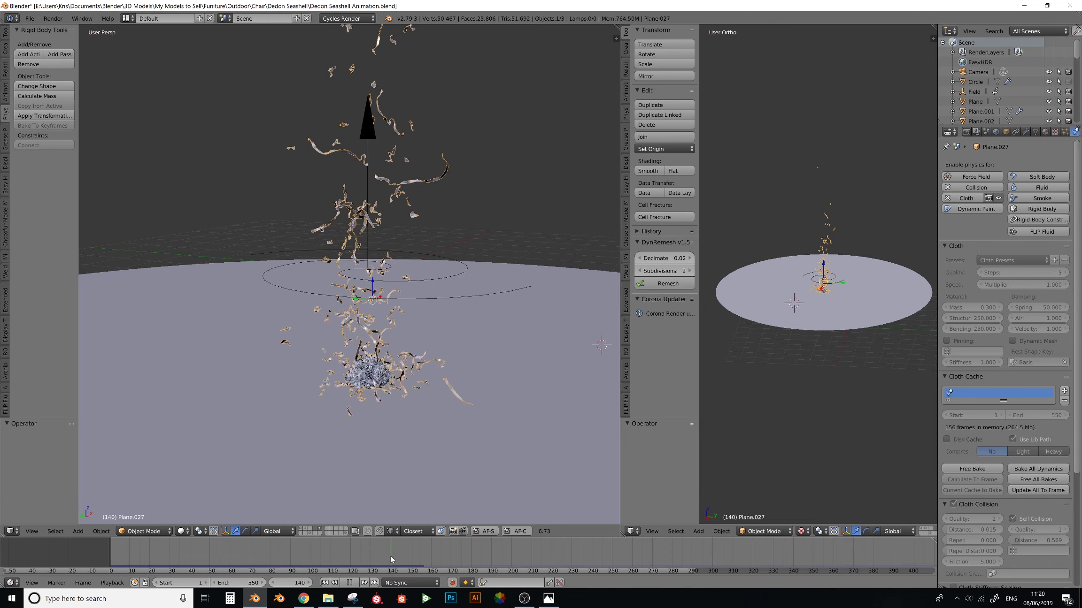
click(346, 583)
click(344, 583)
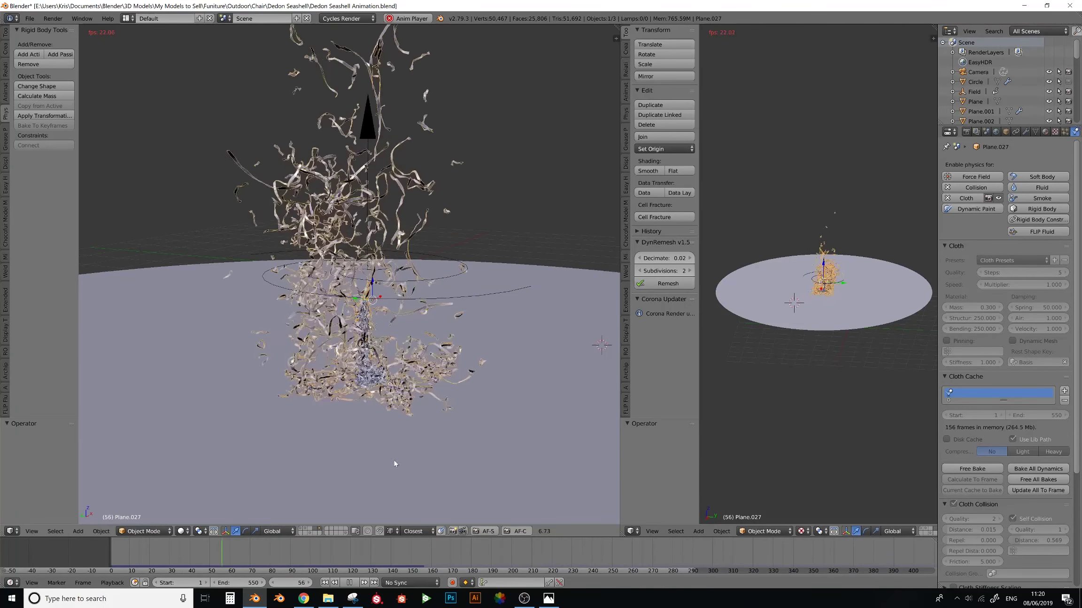
click(353, 585)
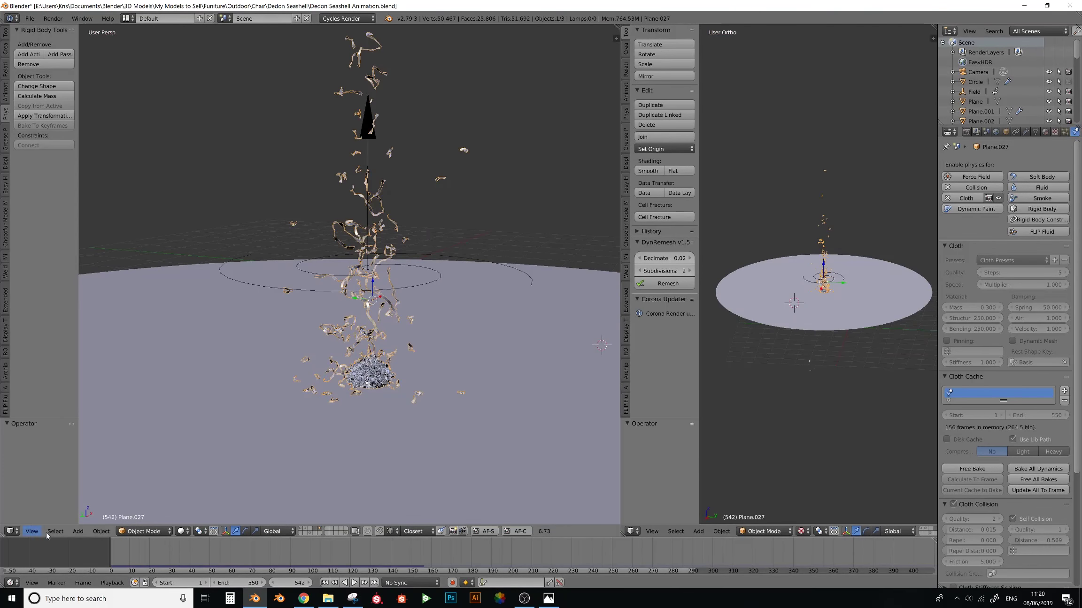
- Return the animation to frame 1 and view the chair from a higher angle
drag(117, 552, 112, 552)
middle_drag(439, 255, 405, 273)
scroll(404, 274, up, 4)
scroll(401, 277, down, 6)
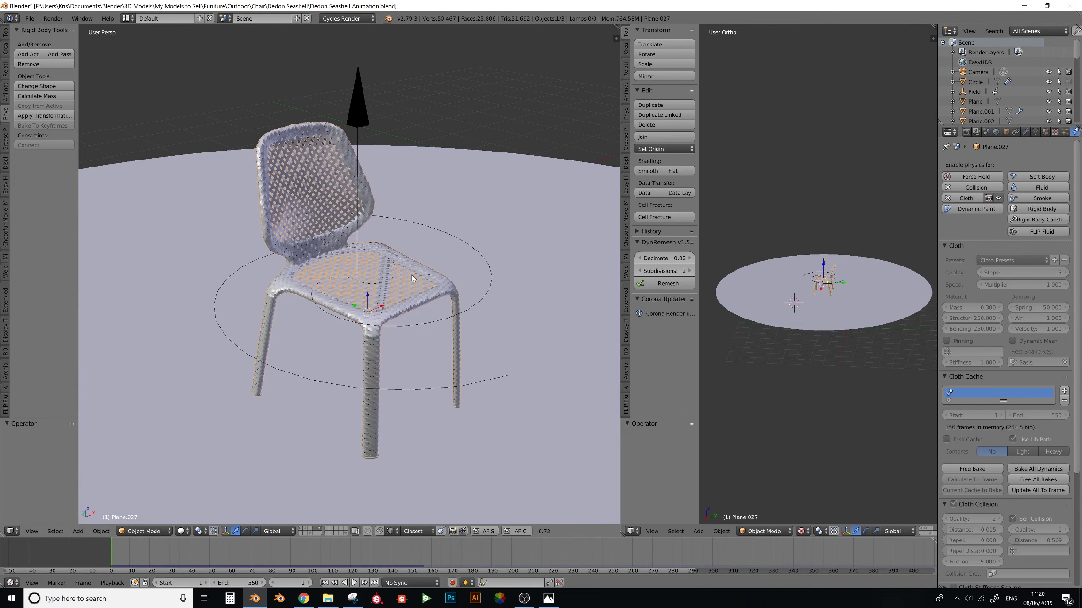